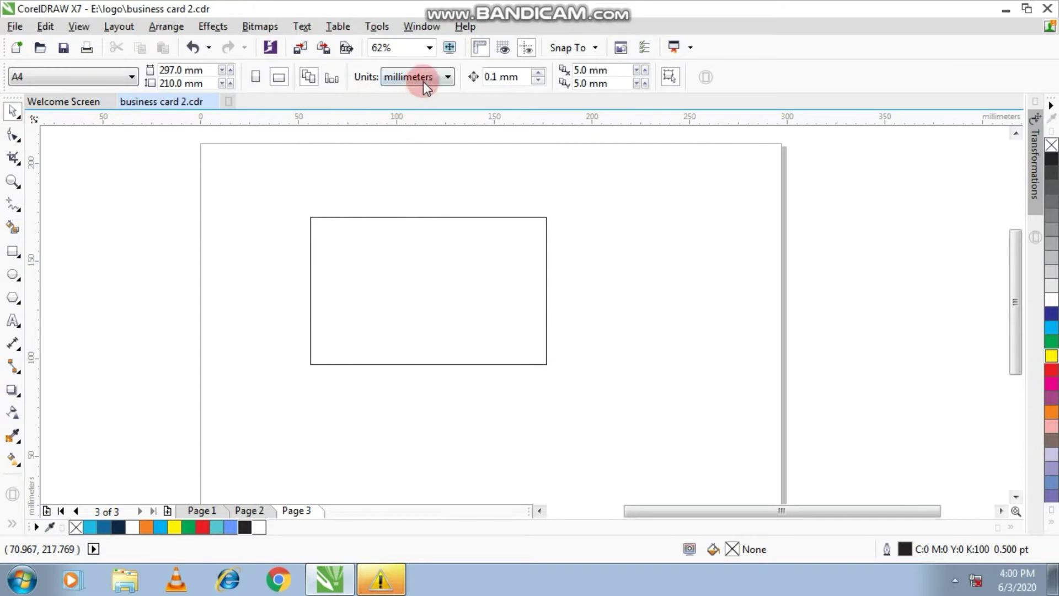
Switch the document units to inches and resize the rectangle to 3.5 by 2.0 inches
left_click(423, 82)
left_click(423, 97)
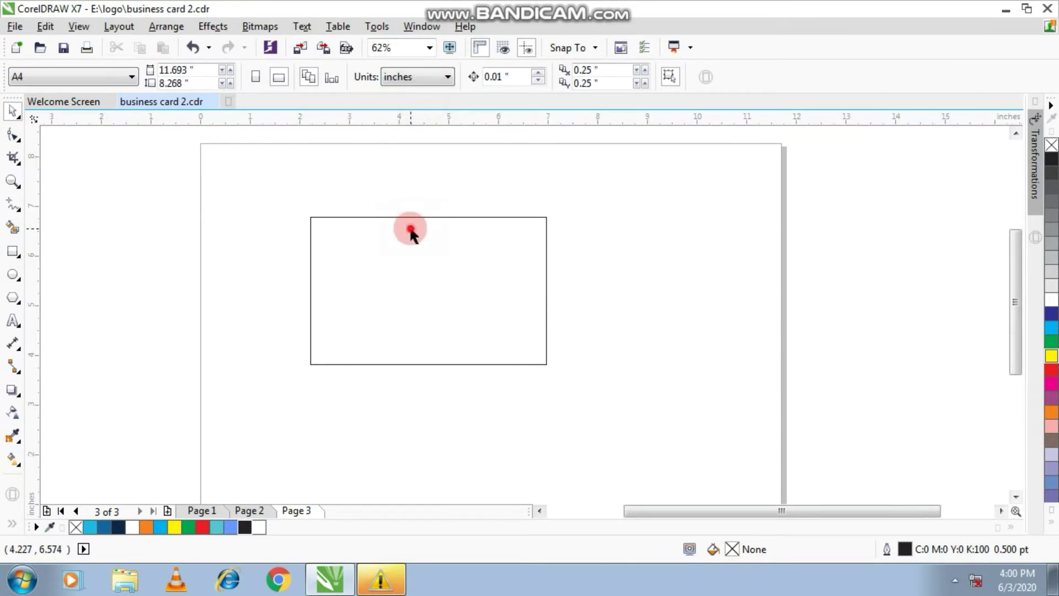
left_click(408, 218)
left_click(191, 69)
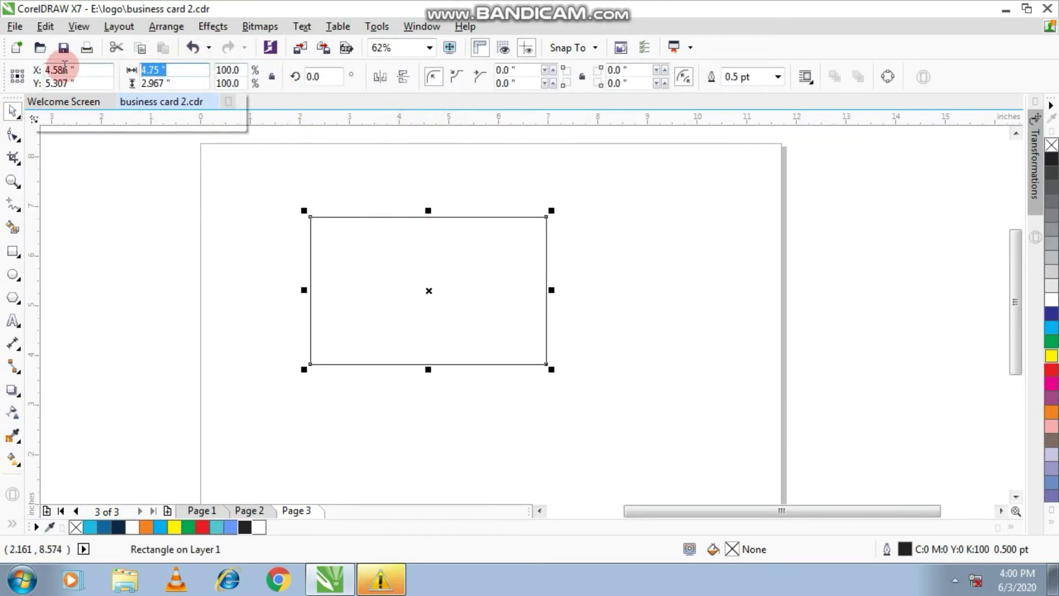
type("3.5")
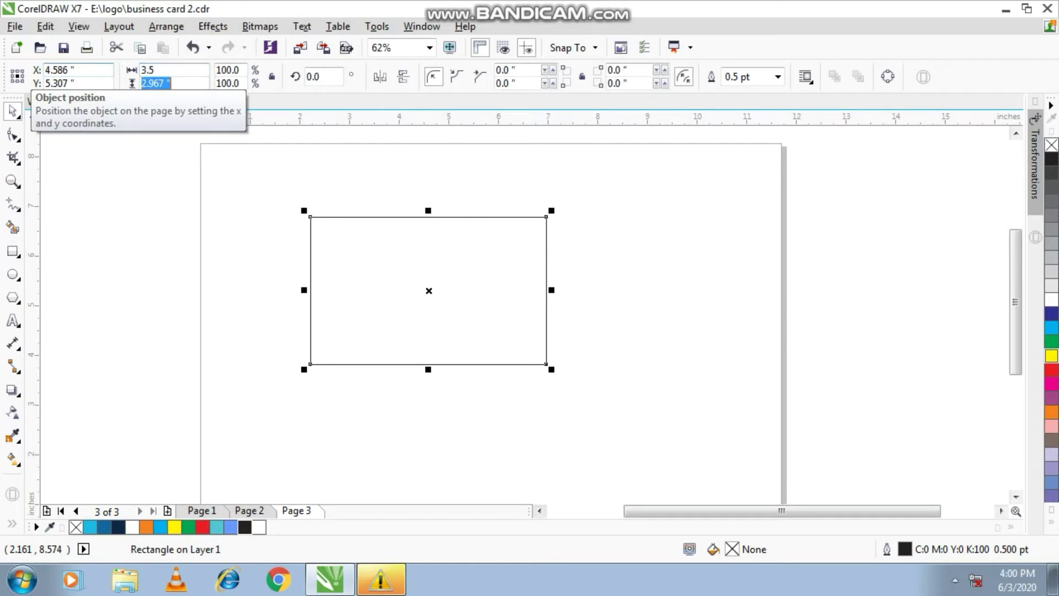
left_click(64, 68)
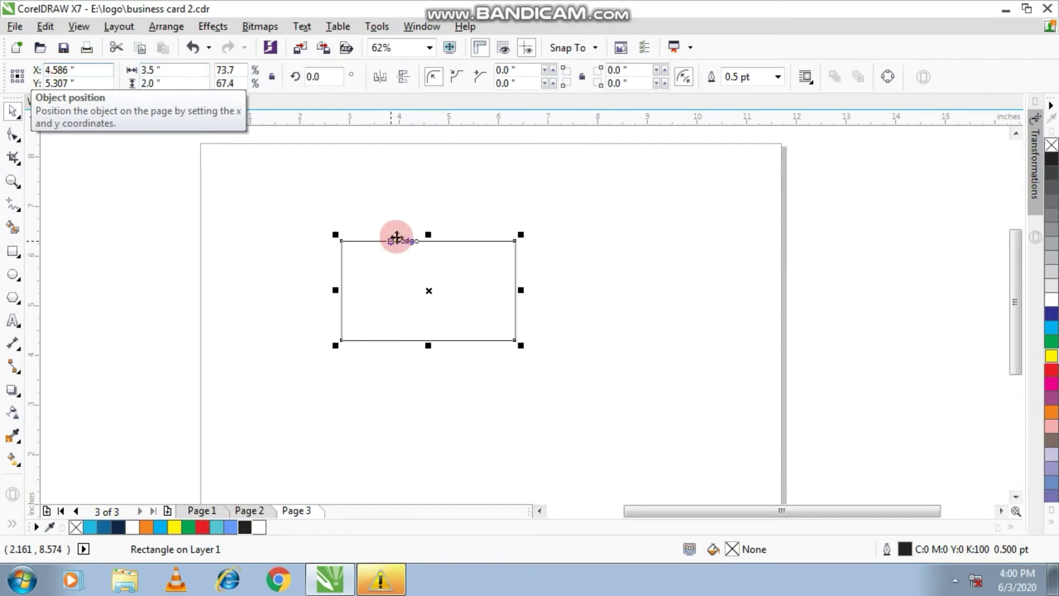
Centre the 3.5 by 2.0 inch rectangle on the page and duplicate it in place
scroll(452, 274, "up", 1)
scroll(453, 276, "up", 1)
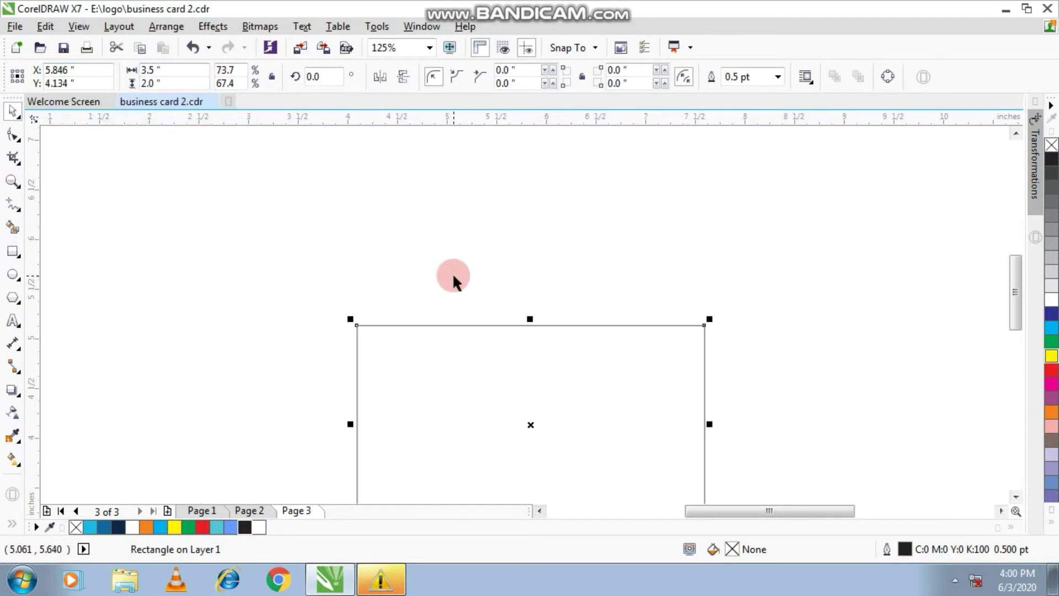
left_click(113, 224)
left_click(530, 246)
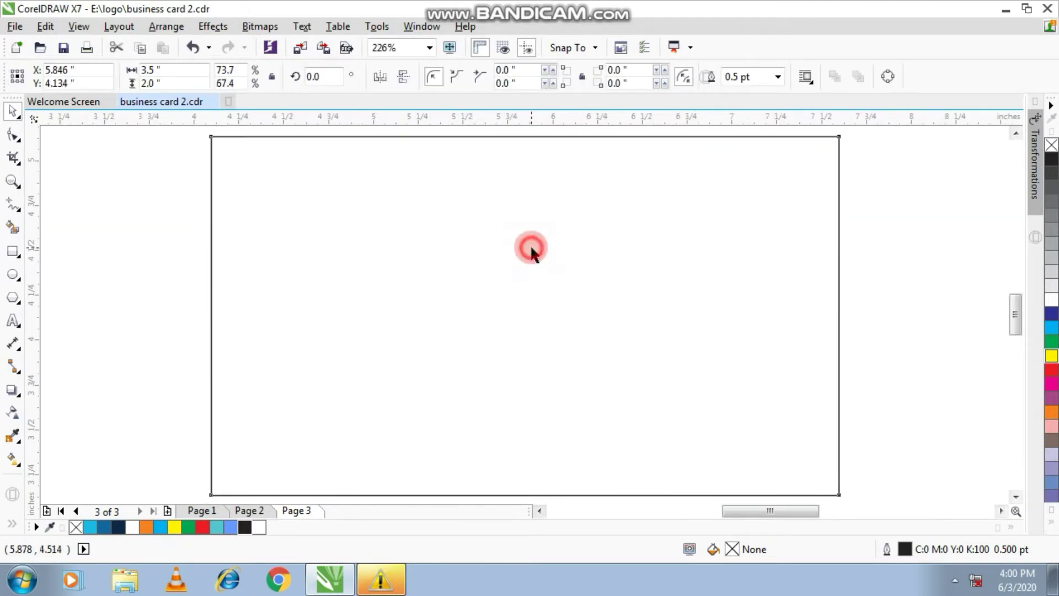
right_click(570, 257)
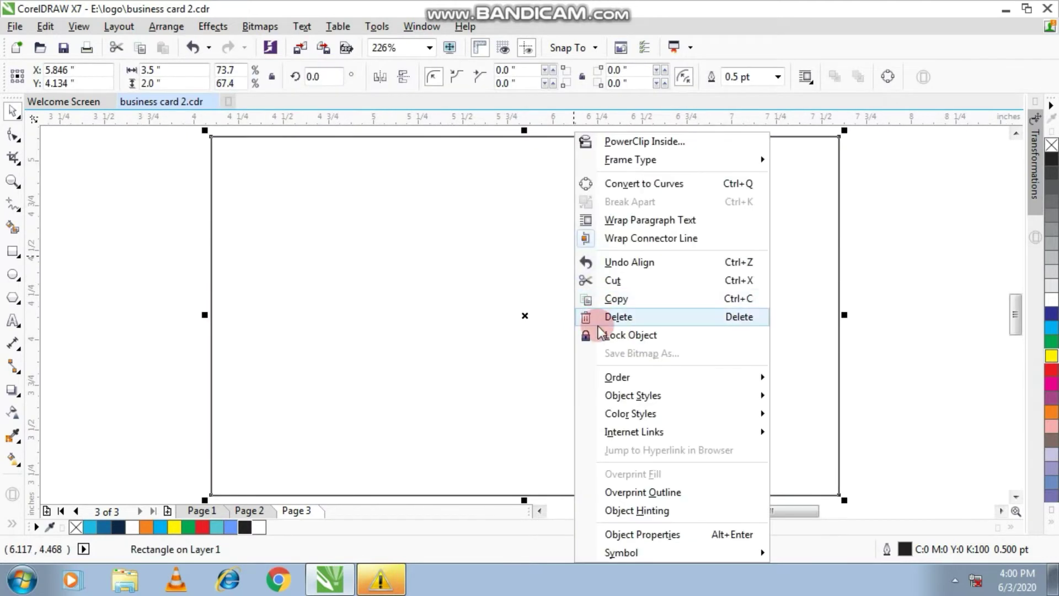
left_click(610, 300)
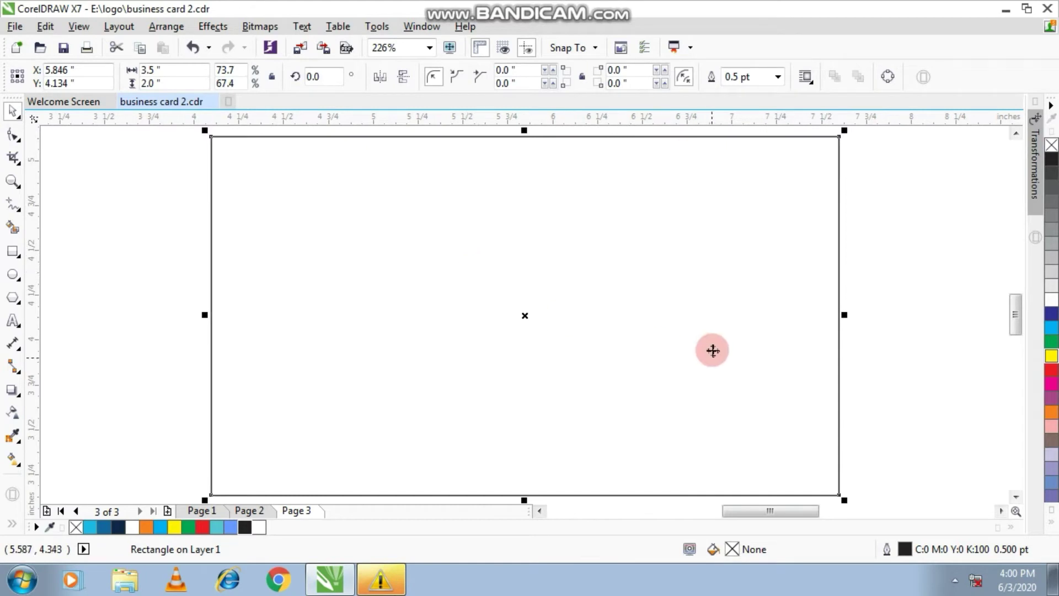
Convert the duplicated rectangle to curves so its nodes can be edited
left_click(12, 135)
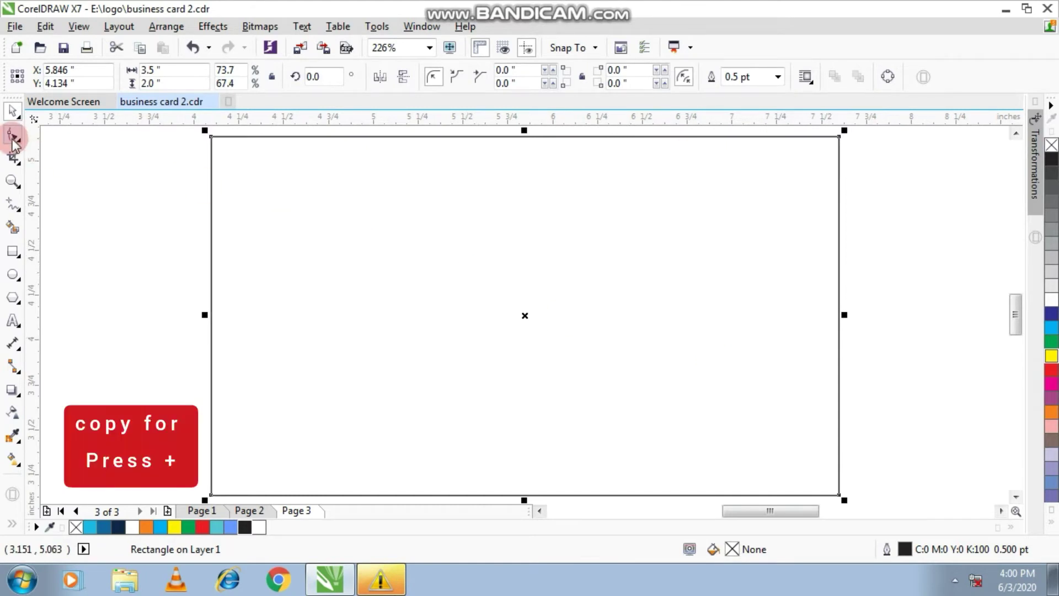
right_click(326, 223)
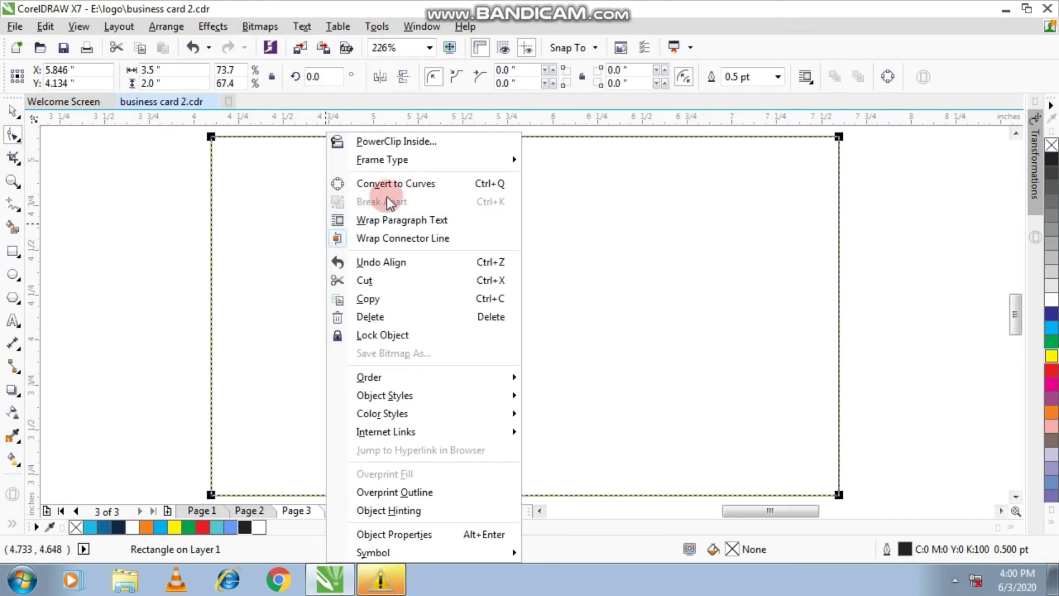
left_click(381, 184)
scroll(313, 196, "down", 2)
left_click_drag(354, 353, 550, 366)
key("ctrl+z")
left_click(13, 111)
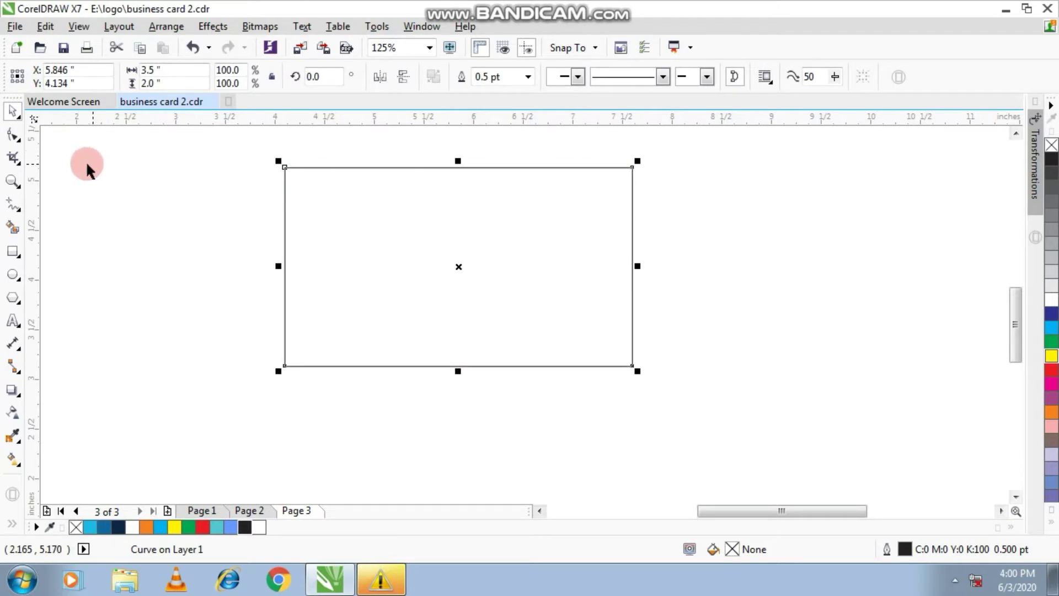
Move the duplicate's two left nodes horizontally to the right, leaving a strip about 0.93 inches wide at the card's right end
left_click(13, 135)
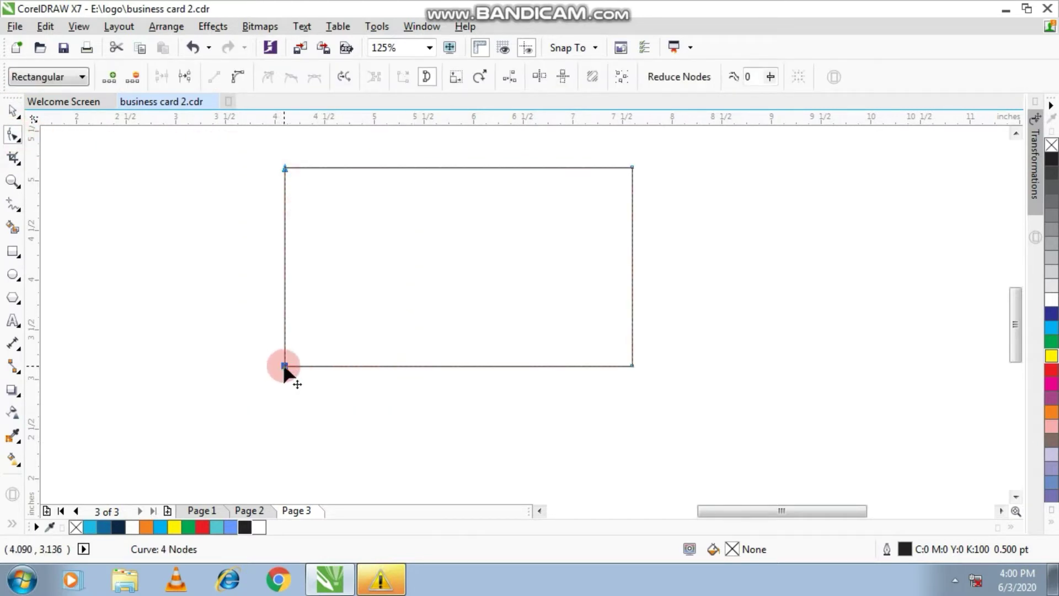
left_click_drag(284, 367, 539, 366)
Select the narrow strip's left-edge nodes and convert that edge from a line to a curve
left_click(503, 145)
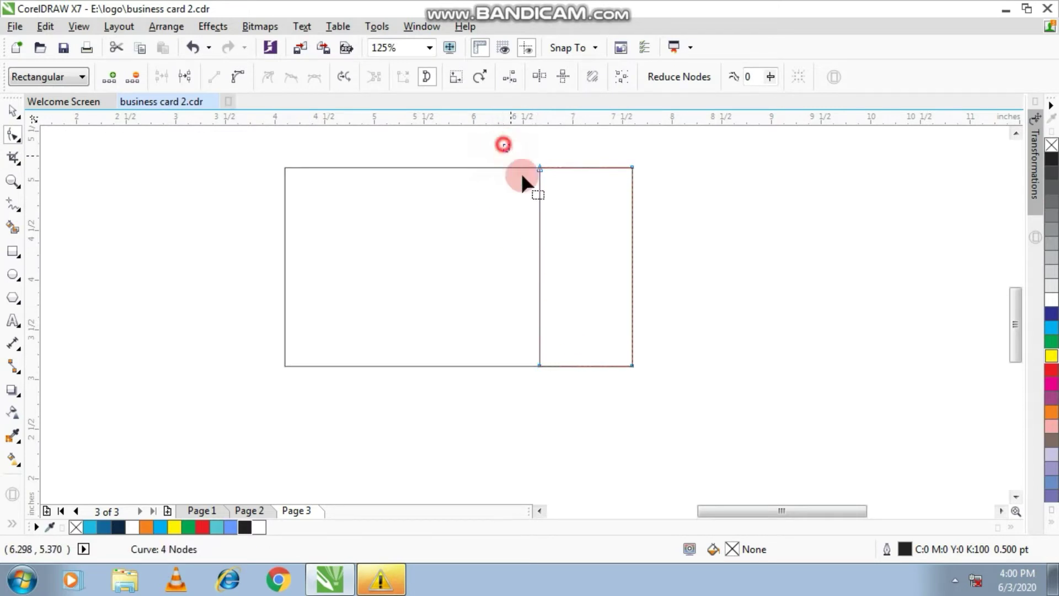
left_click_drag(521, 170, 575, 468)
left_click(240, 77)
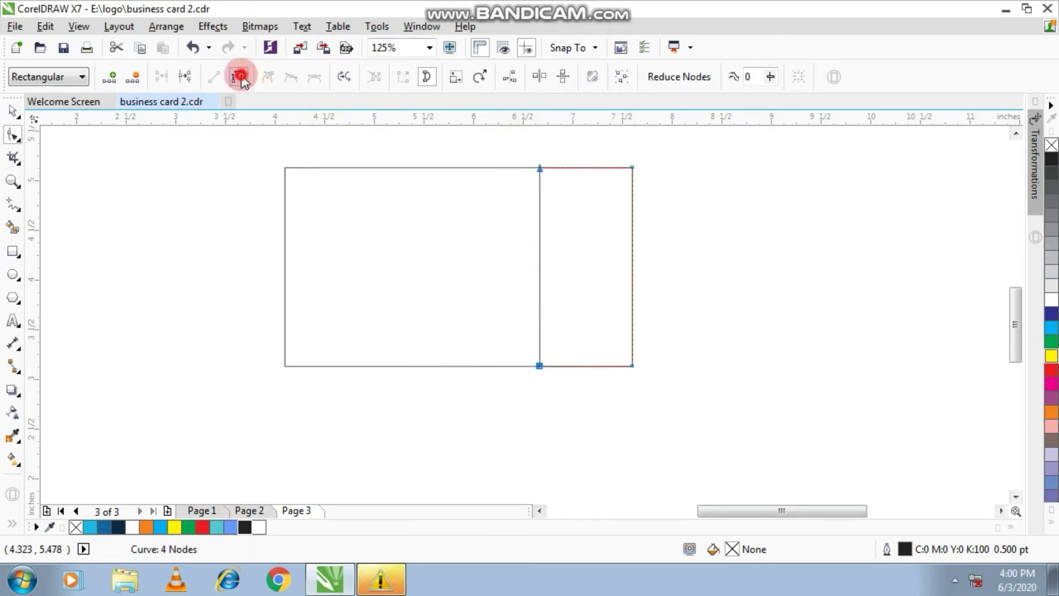
left_click(499, 387)
left_click_drag(502, 145, 572, 201)
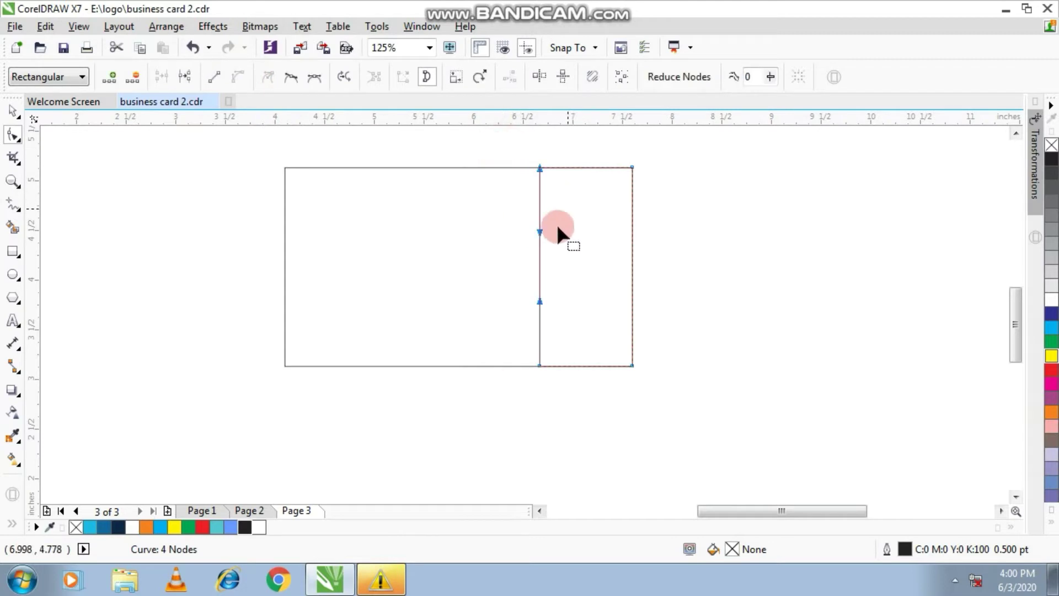
left_click_drag(540, 231, 586, 286)
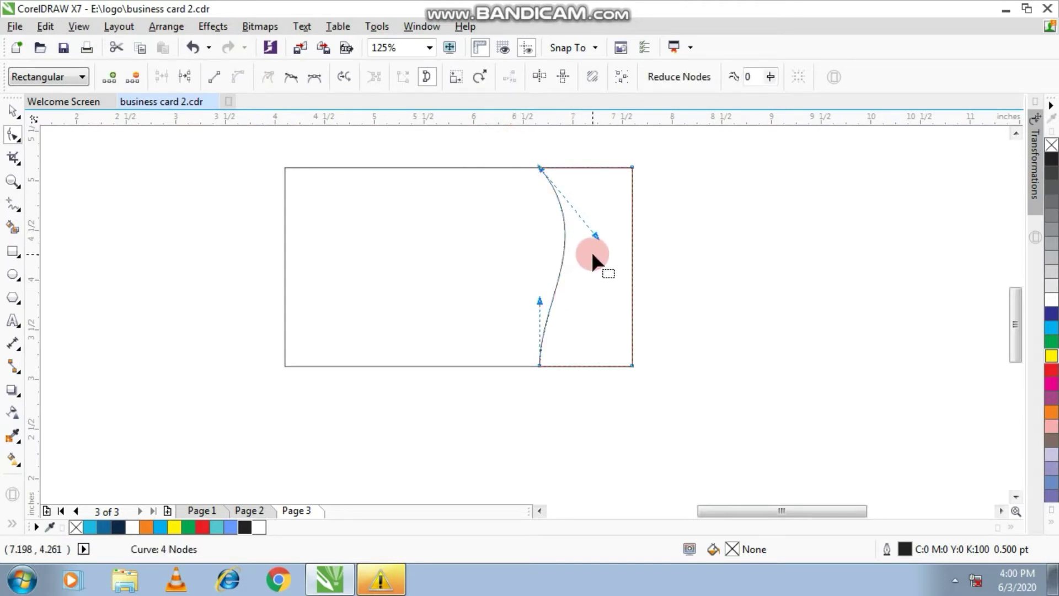
key("ctrl+z")
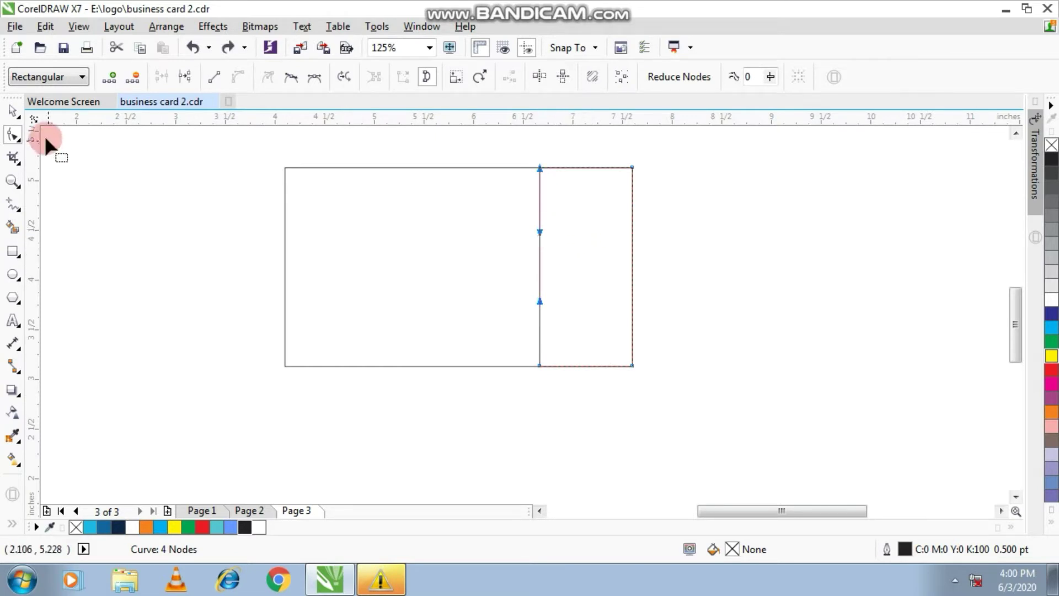
left_click(584, 240)
Fill the full-size card rectangle with the dark navy colour #0D2546
left_click(11, 110)
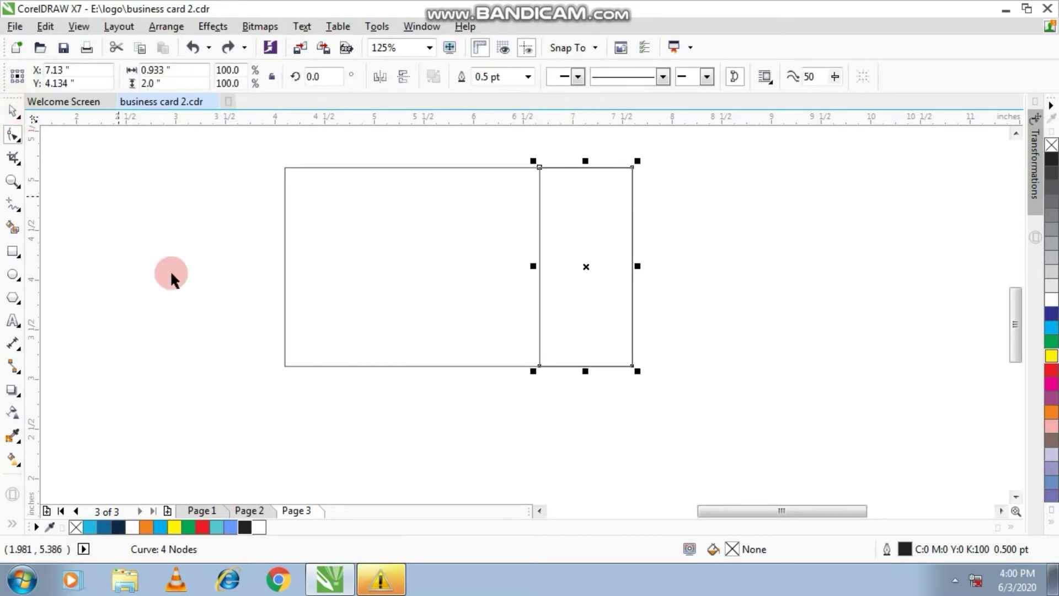
left_click(176, 277)
left_click(346, 280)
left_click(120, 526)
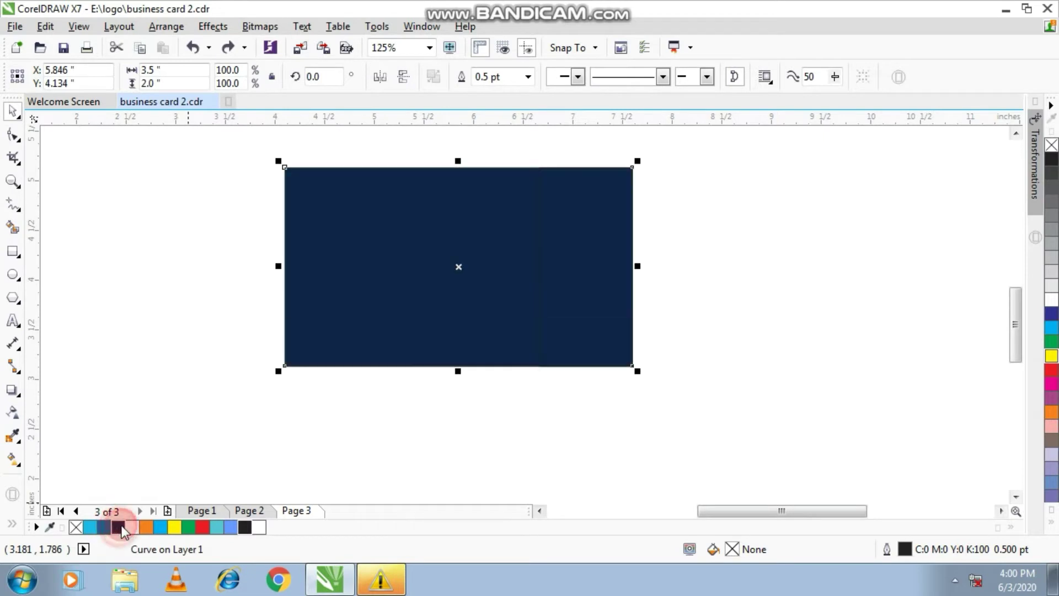
left_click(139, 464)
Fill the narrow strip at the card's right end with white
left_click(544, 168)
left_click(244, 527)
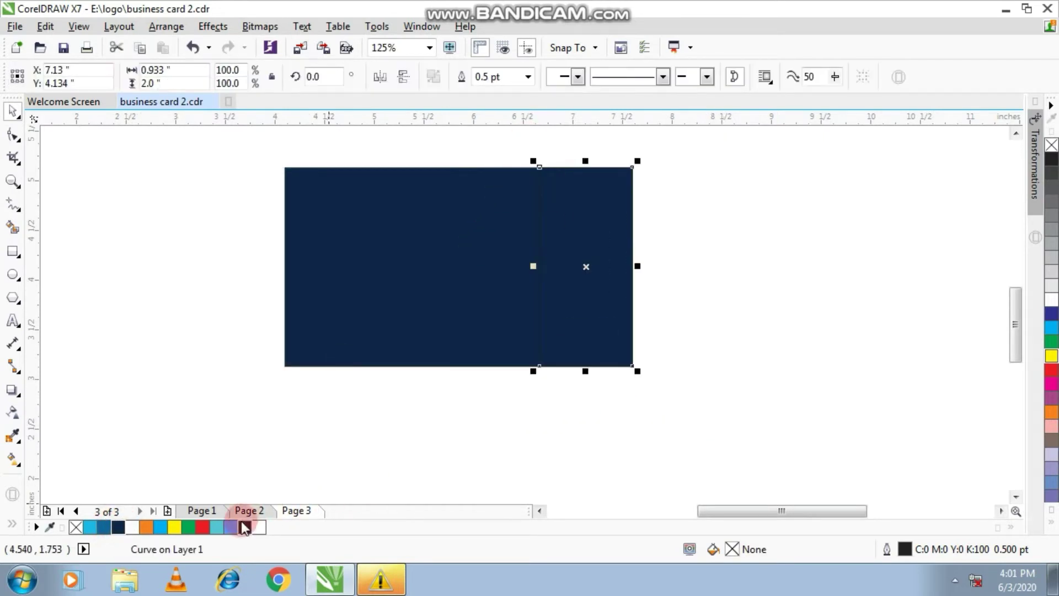
left_click(256, 529)
left_click(236, 475)
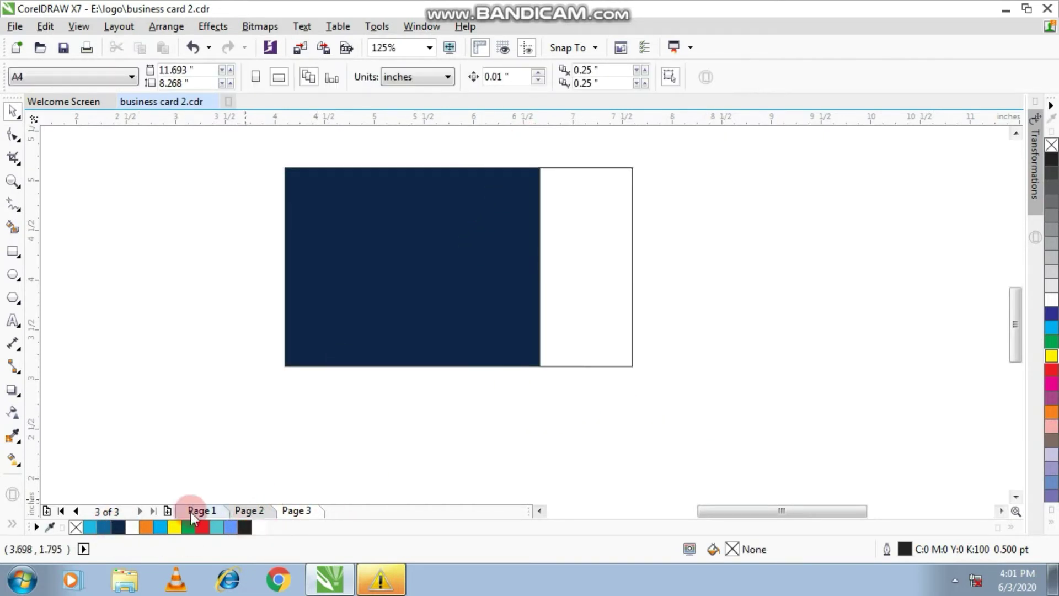
Create a copy of the navy card rectangle scaled down about its centre to about 3.28 by 1.874 inches
left_click(501, 194)
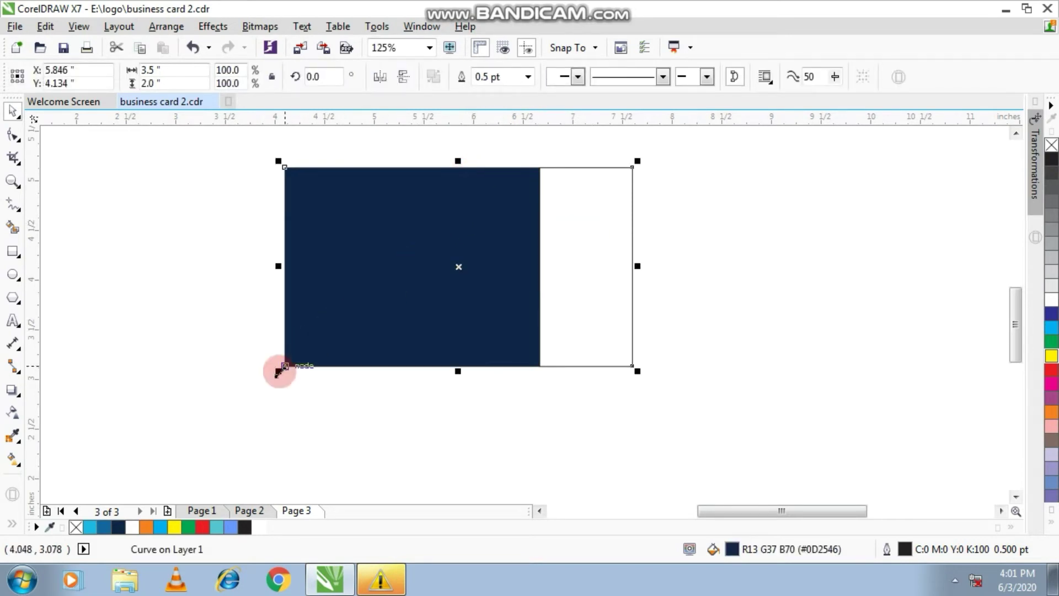
left_click_drag(280, 369, 291, 371)
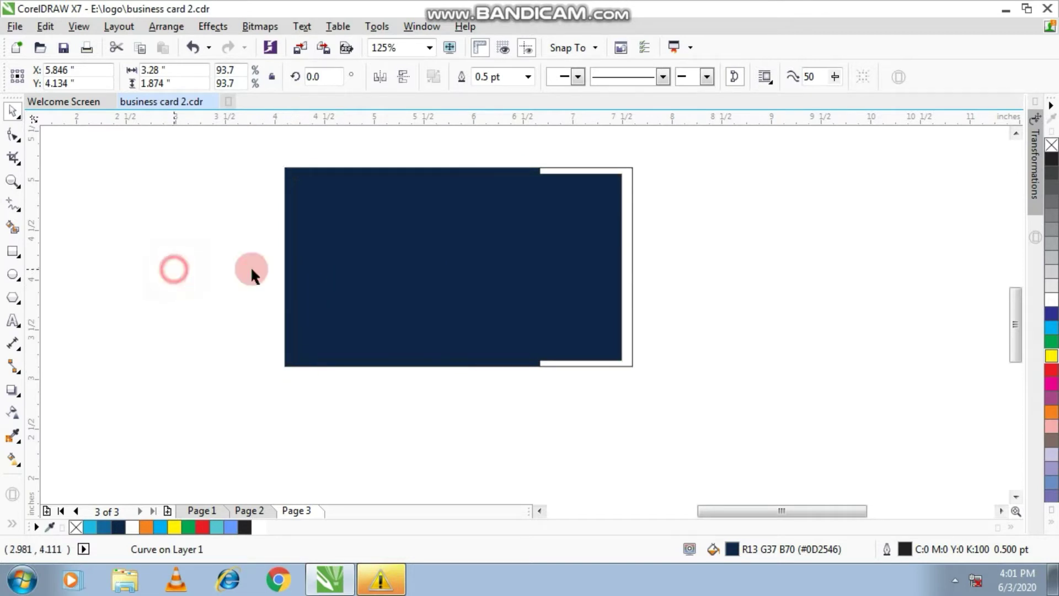
left_click(250, 266)
Remove the fill from the smaller inner rectangle and give it a white outline
left_click(584, 182)
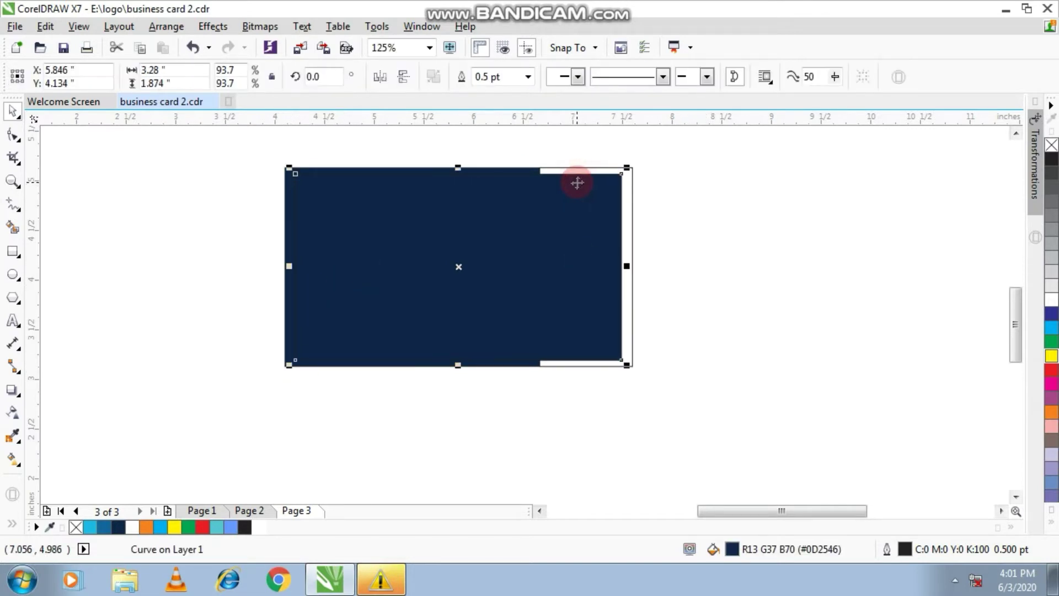
left_click(76, 527)
right_click(130, 527)
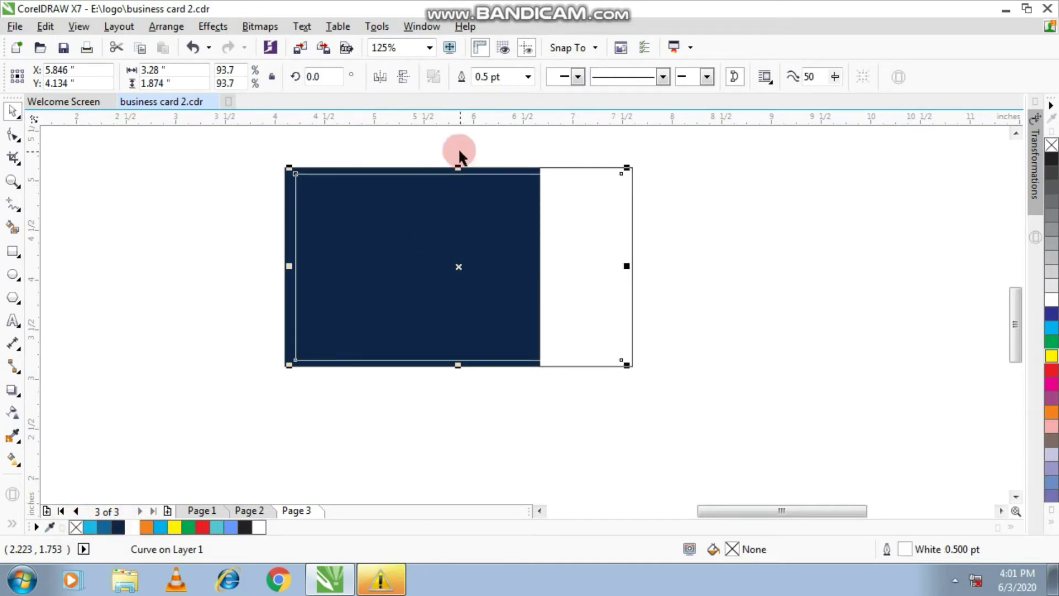
Thicken the inner frame's white outline, trying 1.0 pt before settling on 1.2 pt
scroll(458, 147, "up", 2)
scroll(491, 193, "down", 1)
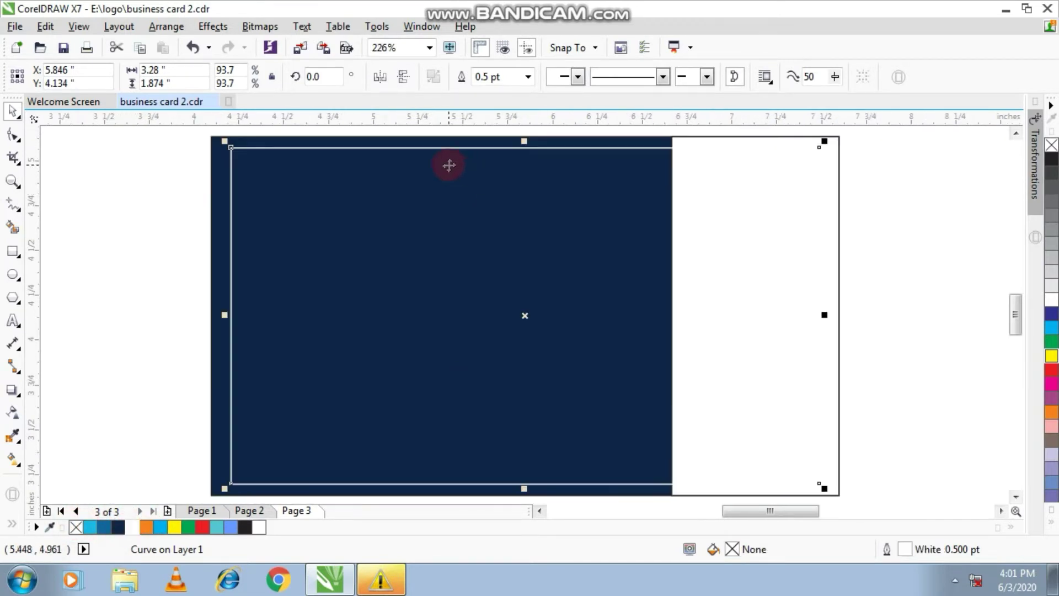
left_click(528, 77)
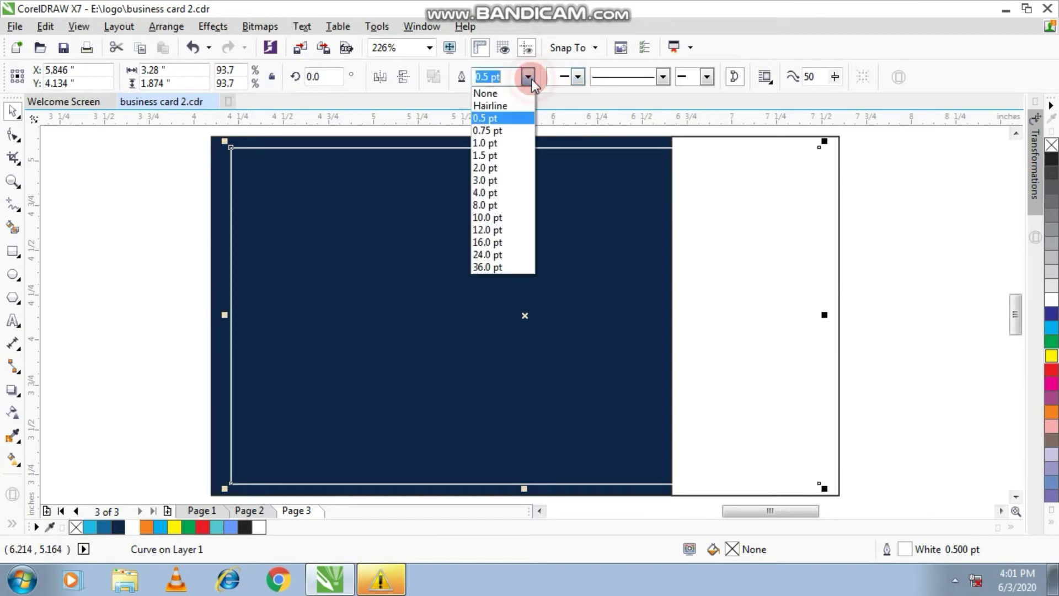
left_click(511, 144)
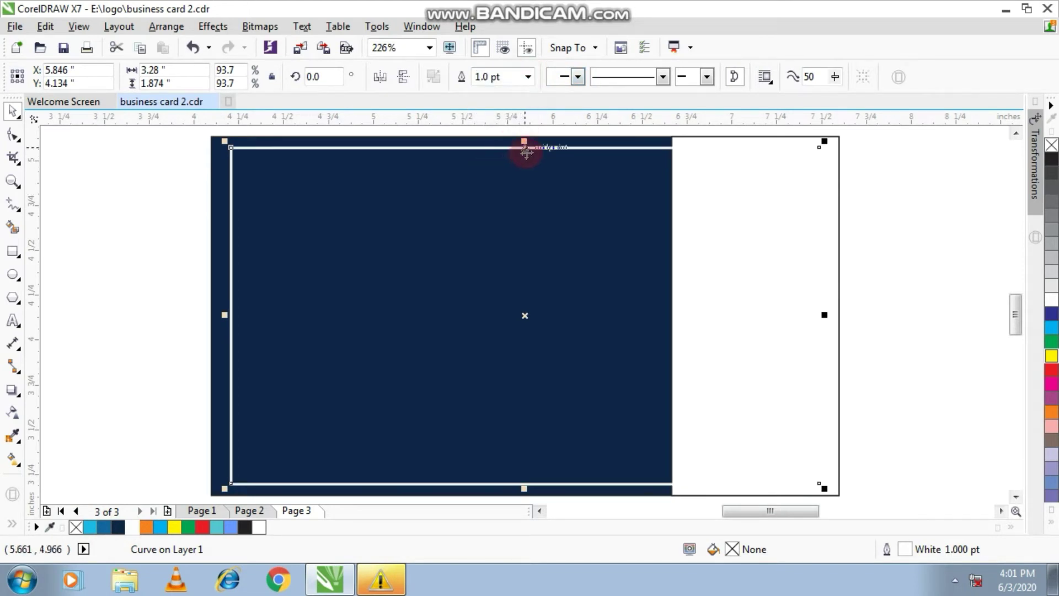
left_click(499, 77)
type("1.2")
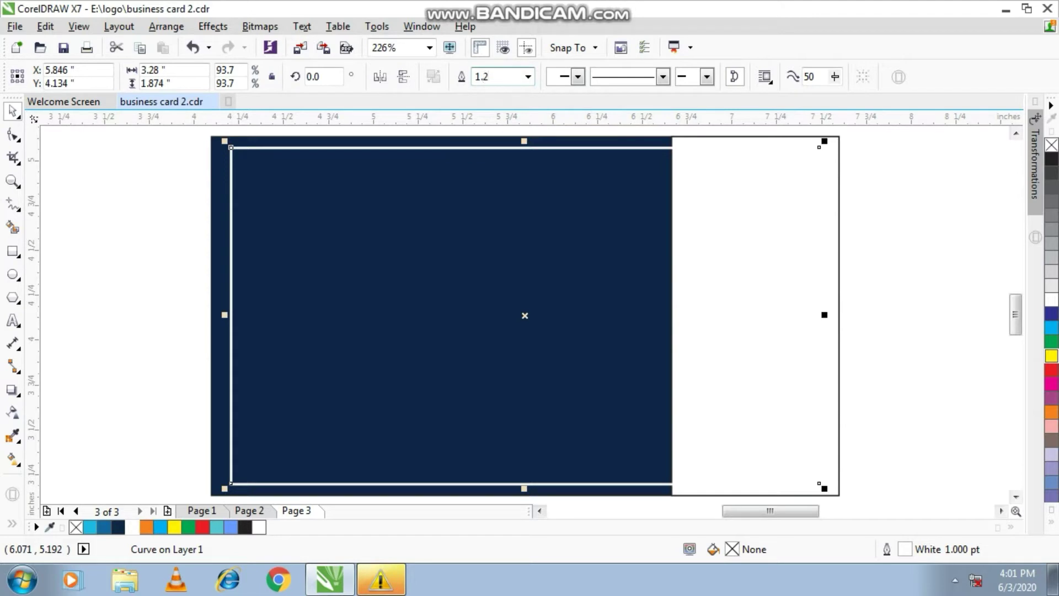
key("Return")
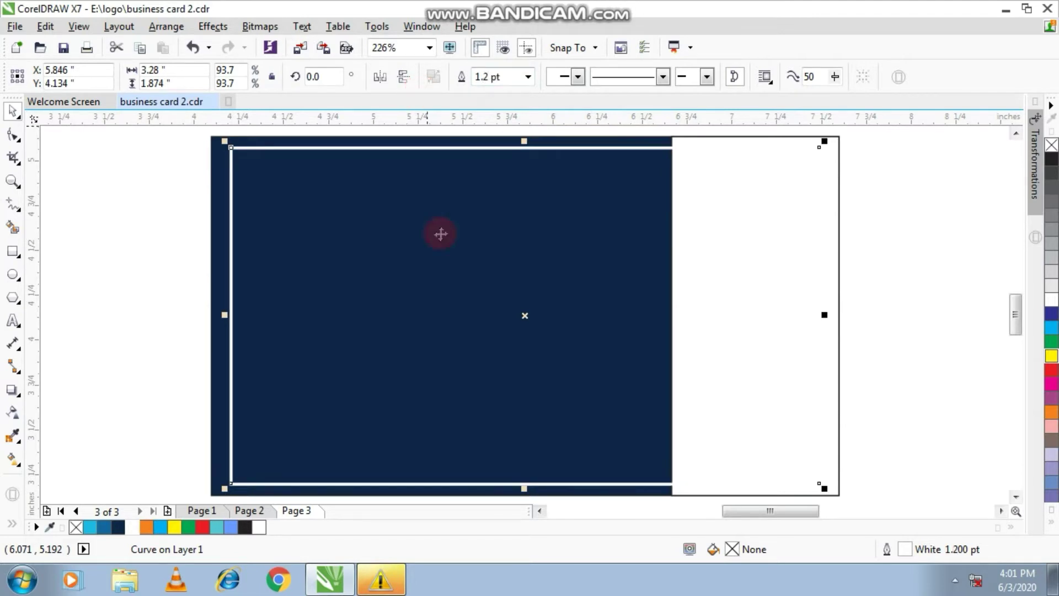
Move the white inner frame slightly closer to the card's left edge, to X about 5.812 inches
scroll(230, 176, "up", 2)
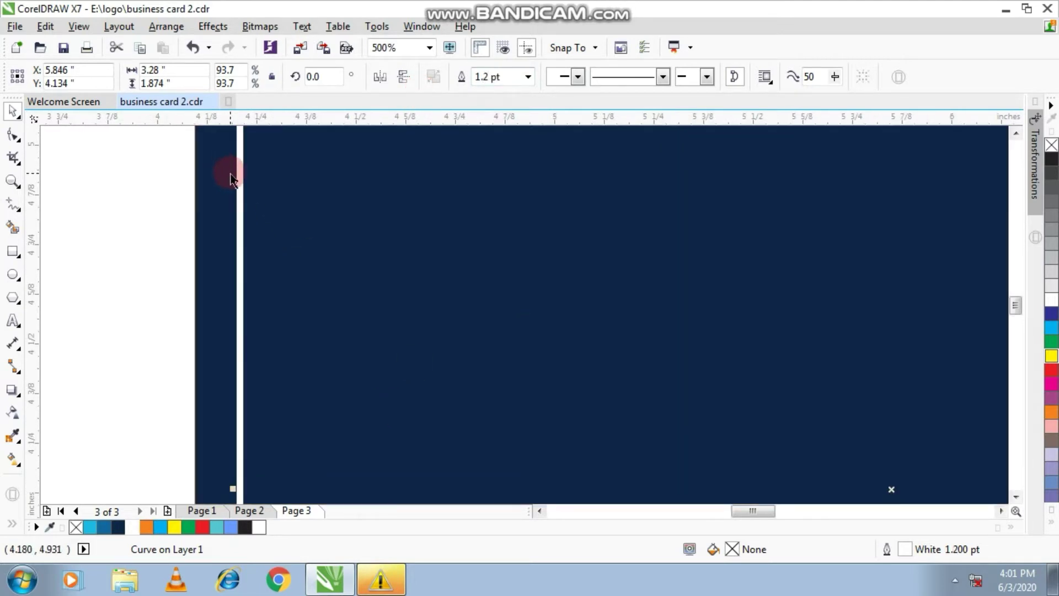
mouse_move(240, 175)
left_mouse_down()
mouse_move(227, 174)
mouse_move(227, 186)
left_mouse_up()
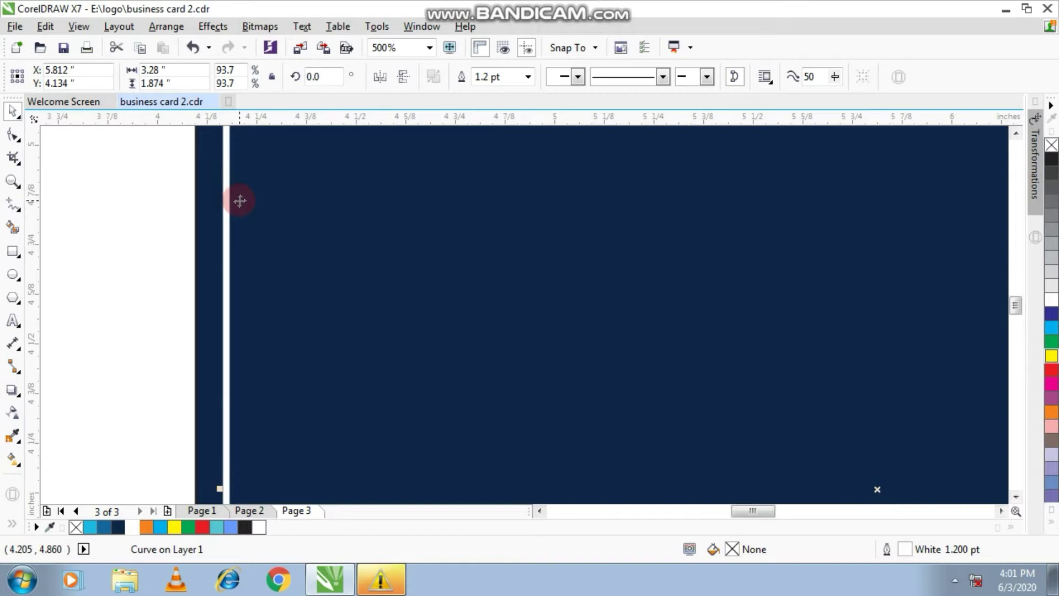
scroll(239, 201, "down", 2)
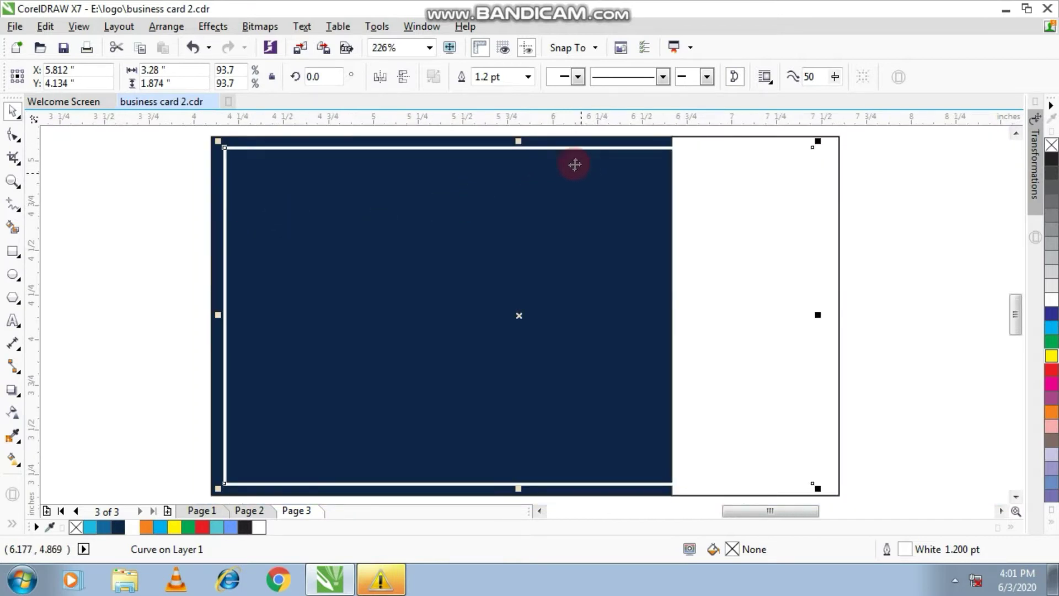
Break the white inner frame's path at its two corner nodes over the white strip
right_click(567, 147)
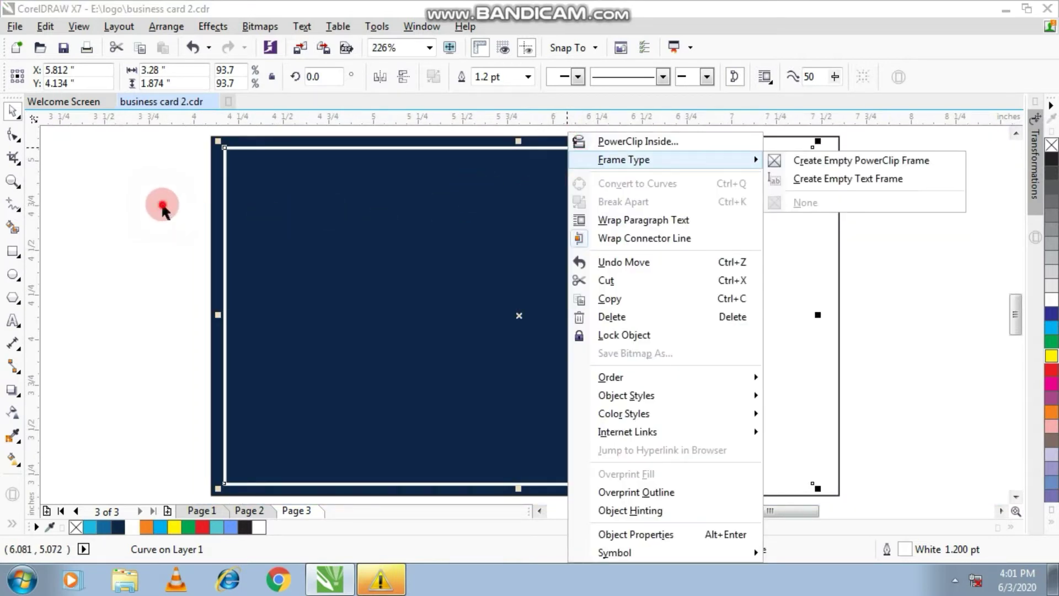
left_click(158, 206)
left_click(12, 135)
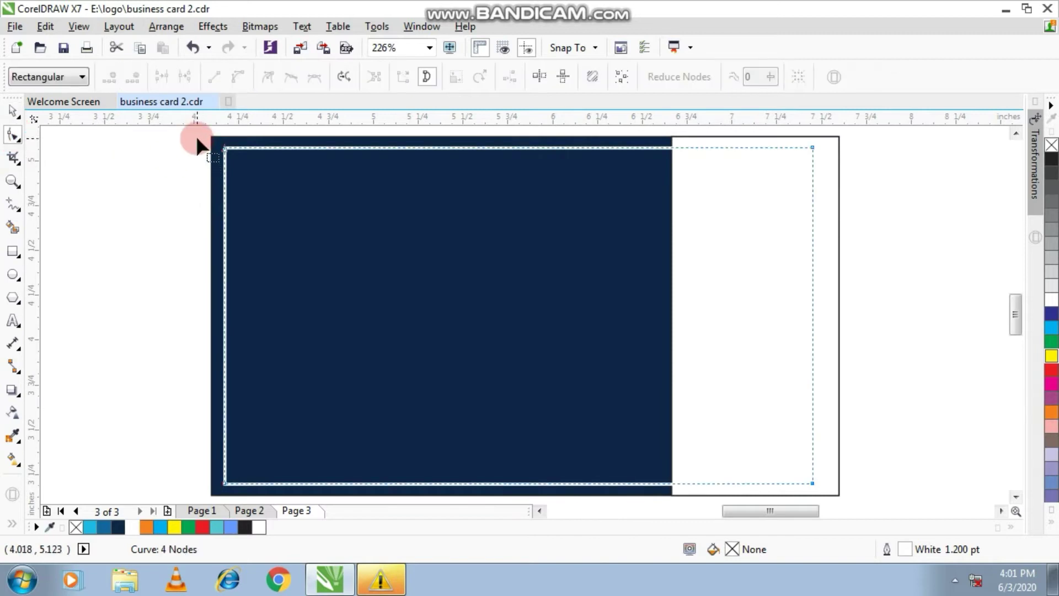
left_click_drag(784, 130, 890, 490)
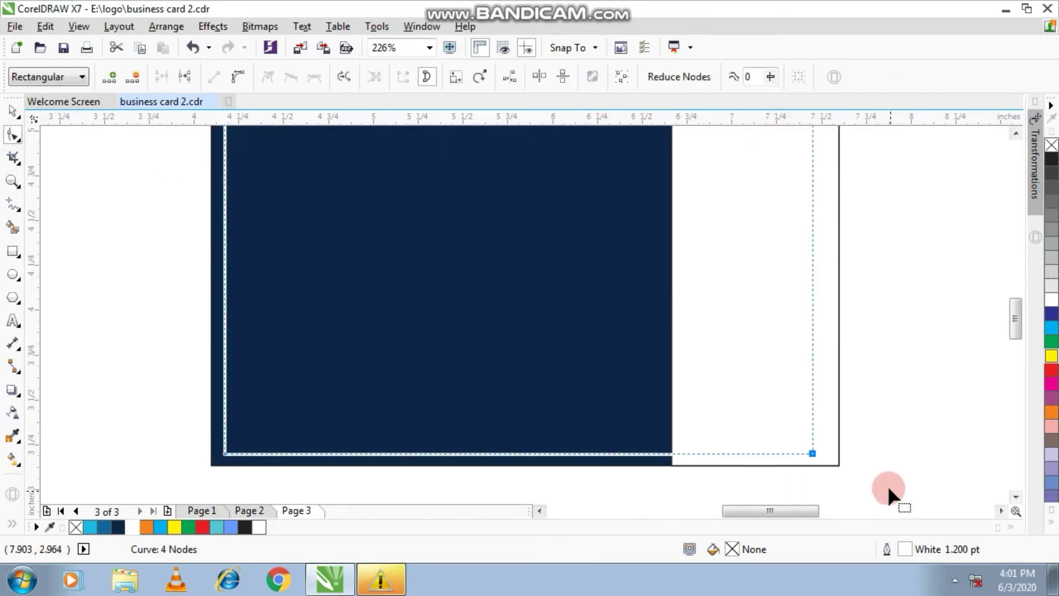
left_click(212, 77)
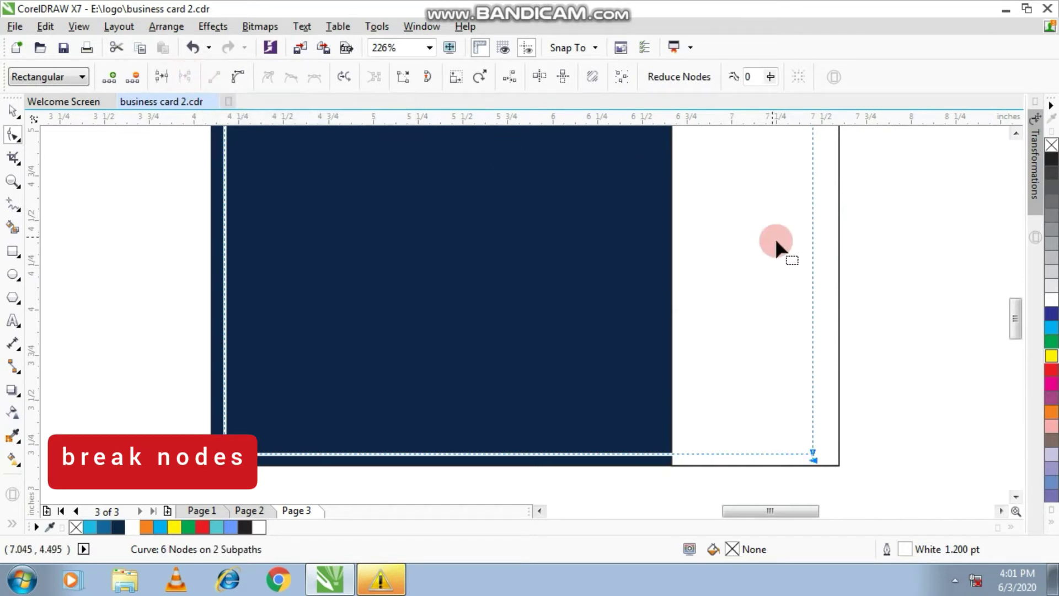
Delete the frame's vertical segment between the two broken corners, leaving the frame open toward the strip
scroll(794, 247, "up", 1)
scroll(822, 145, "up", 5)
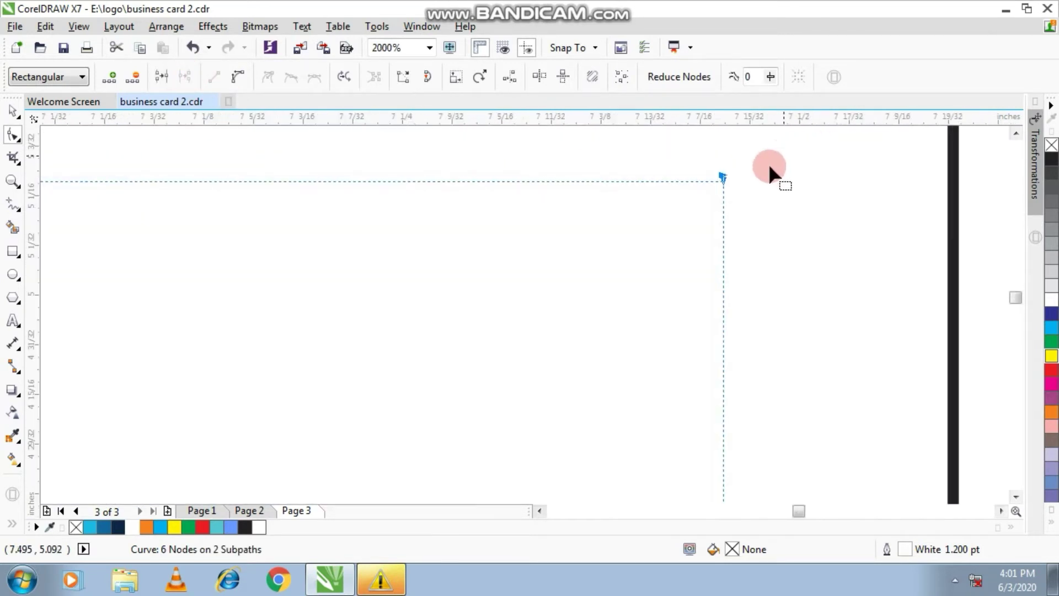
left_click(723, 200)
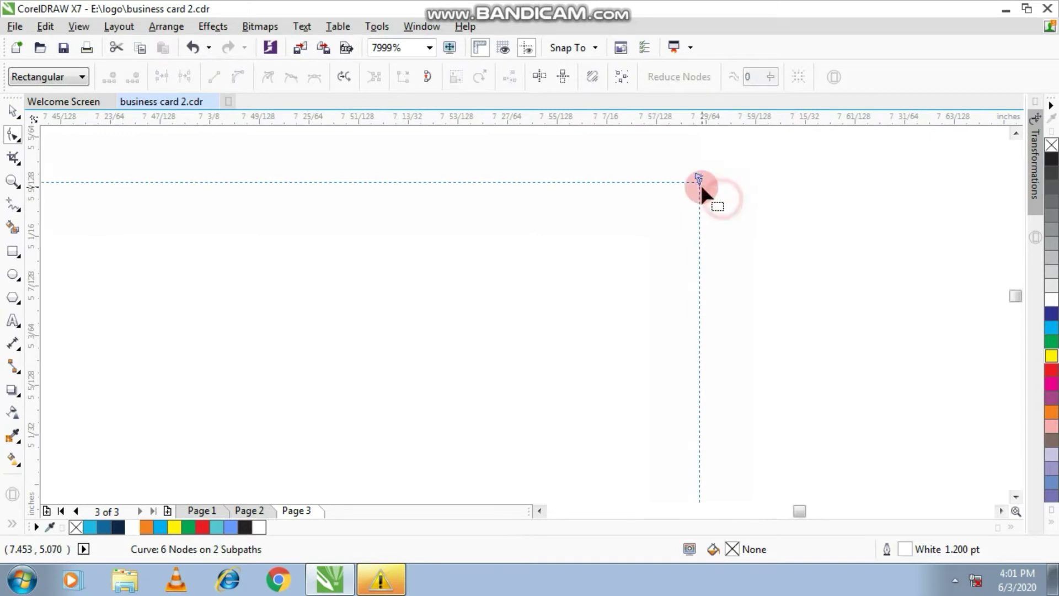
left_click(697, 181)
key("Delete")
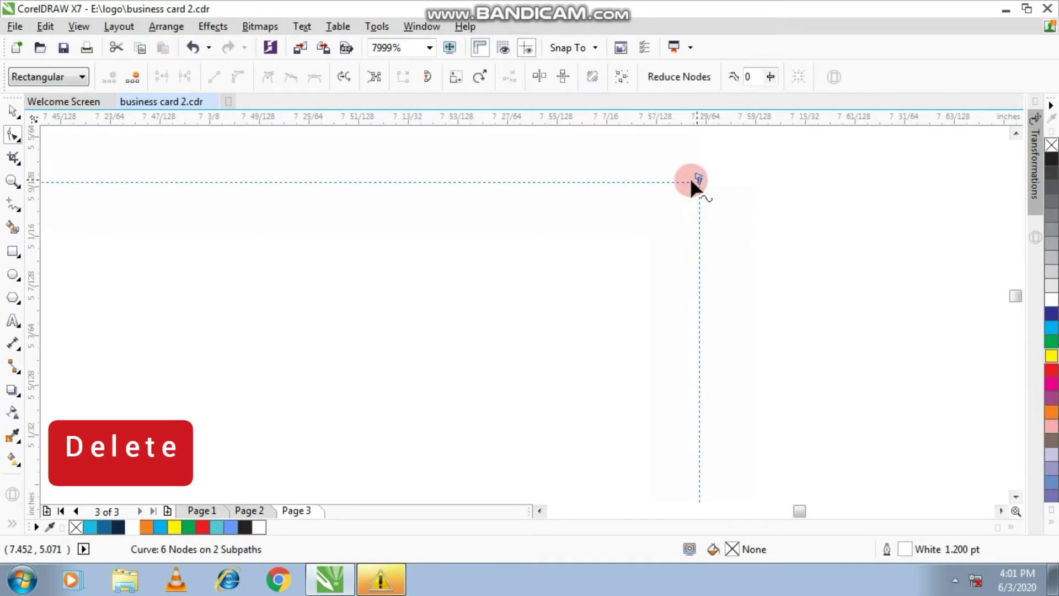
left_click(133, 80)
scroll(535, 249, "down", 3)
scroll(537, 254, "down", 3)
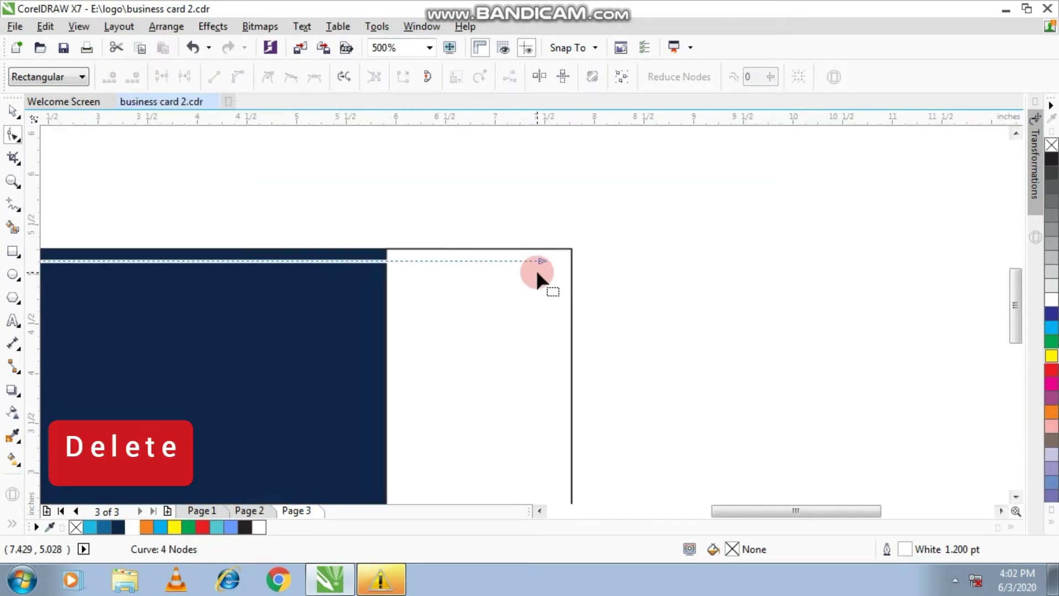
Shorten the frame's two open ends so they stop at the boundary between the navy area and the white strip
left_click(553, 442)
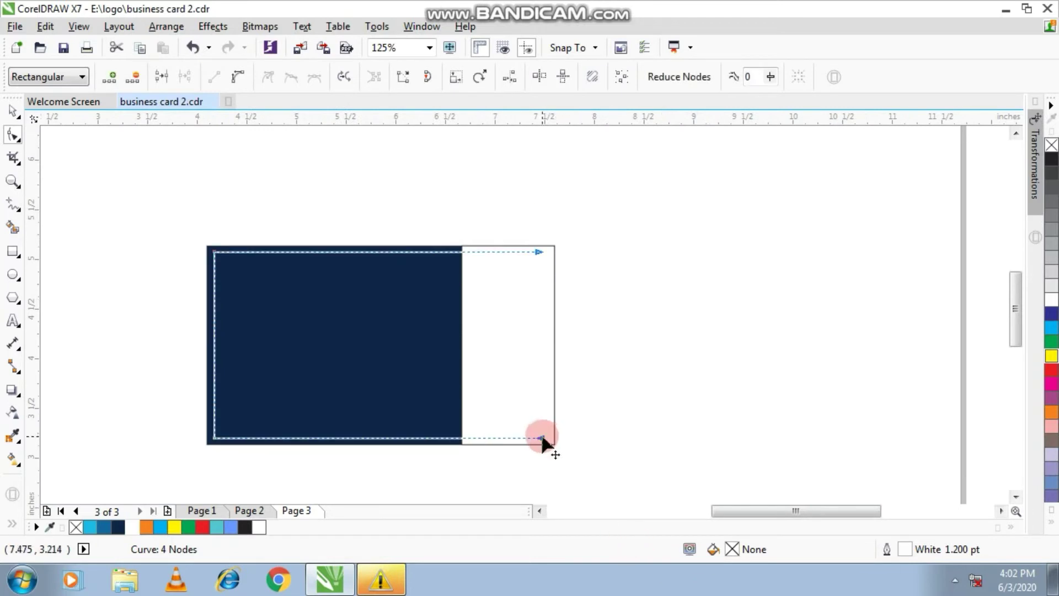
left_click_drag(542, 438, 462, 442)
scroll(469, 277, "up", 3)
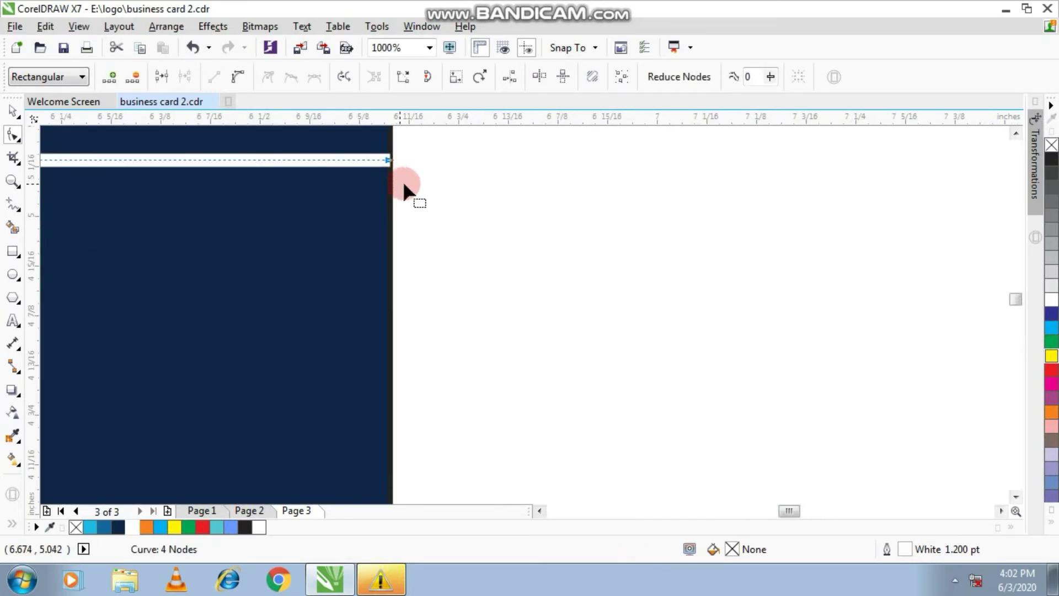
scroll(404, 191, "down", 2)
left_click(14, 117)
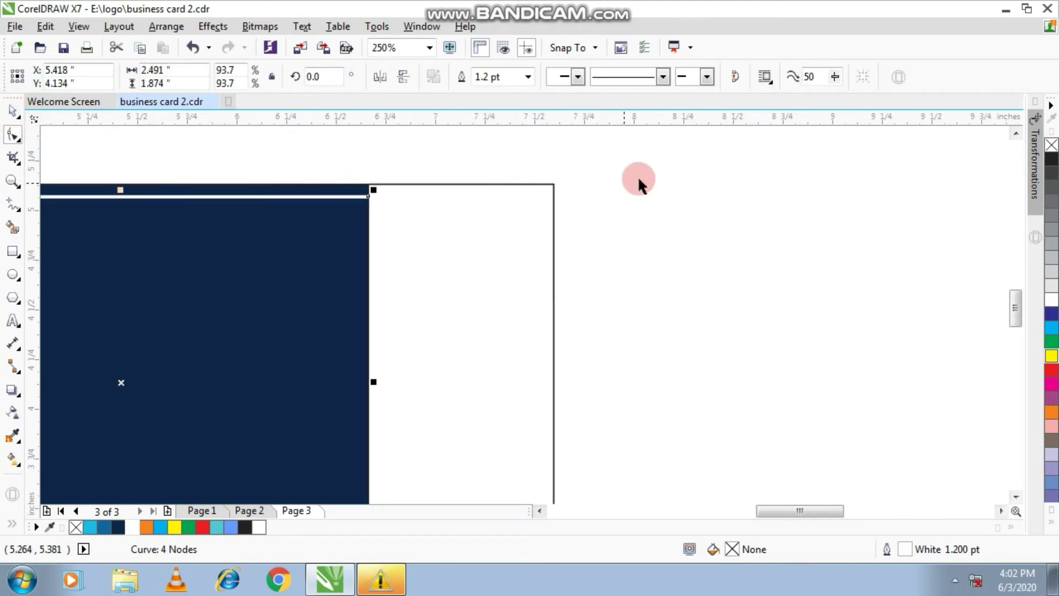
left_click(677, 176)
key("shift+F4")
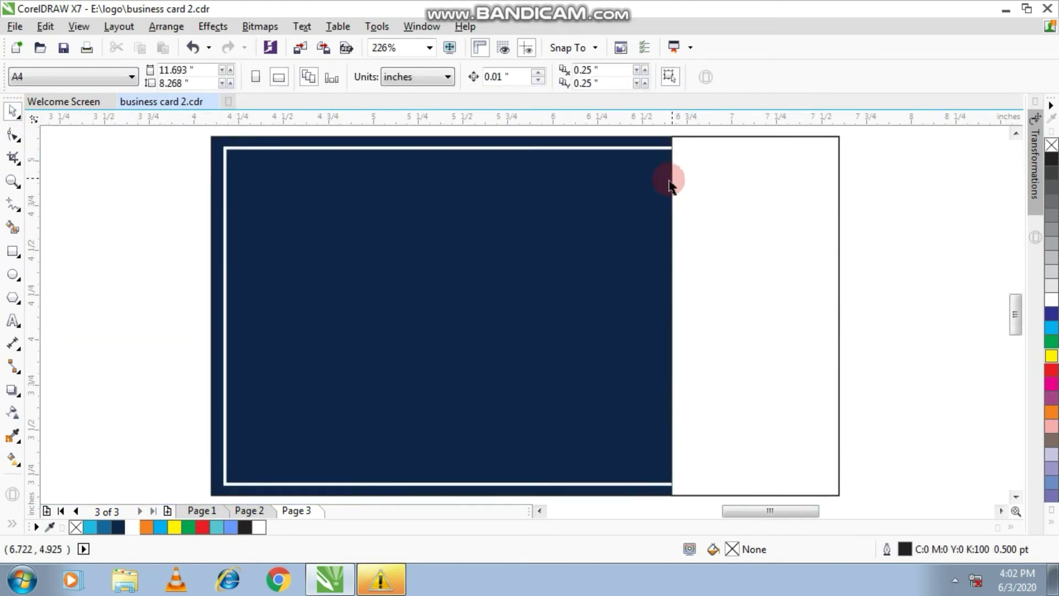
left_click(601, 194)
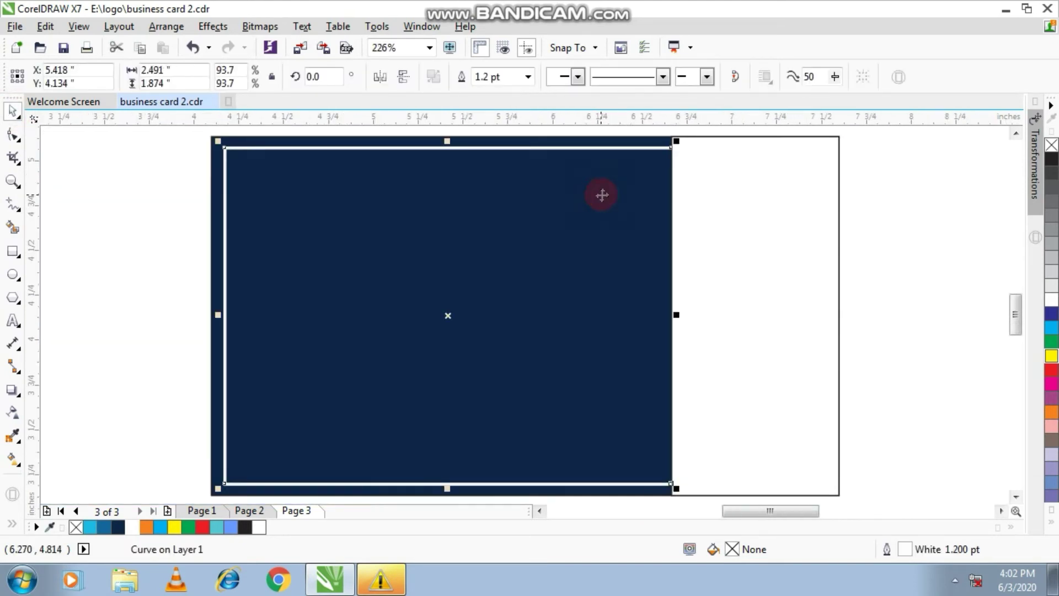
left_click(138, 203)
Try an orange fill on the end strip, remove its fill altogether, and give it a white outline
left_click(722, 210)
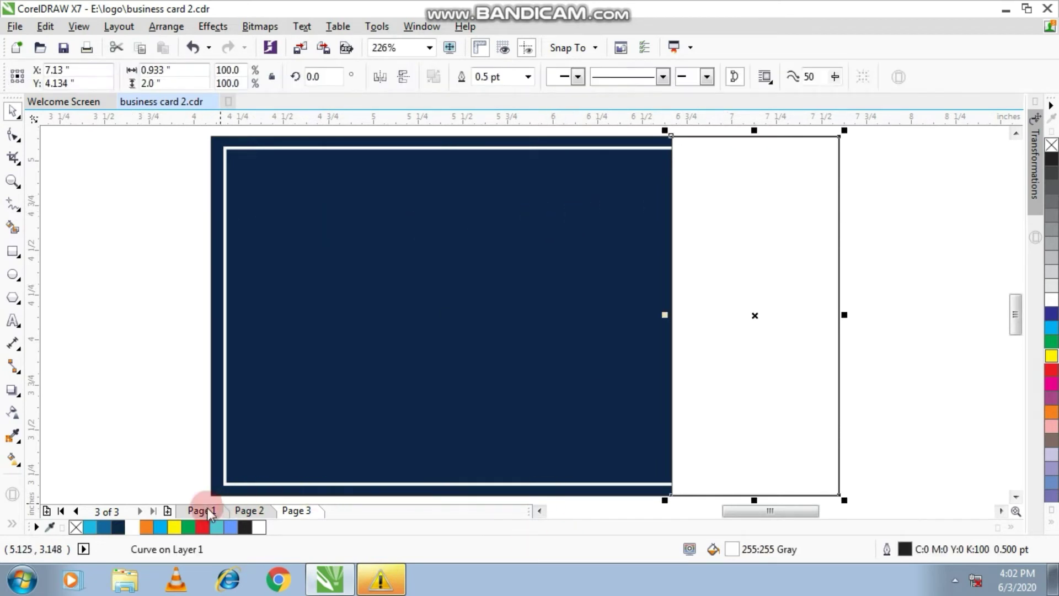
left_click(146, 527)
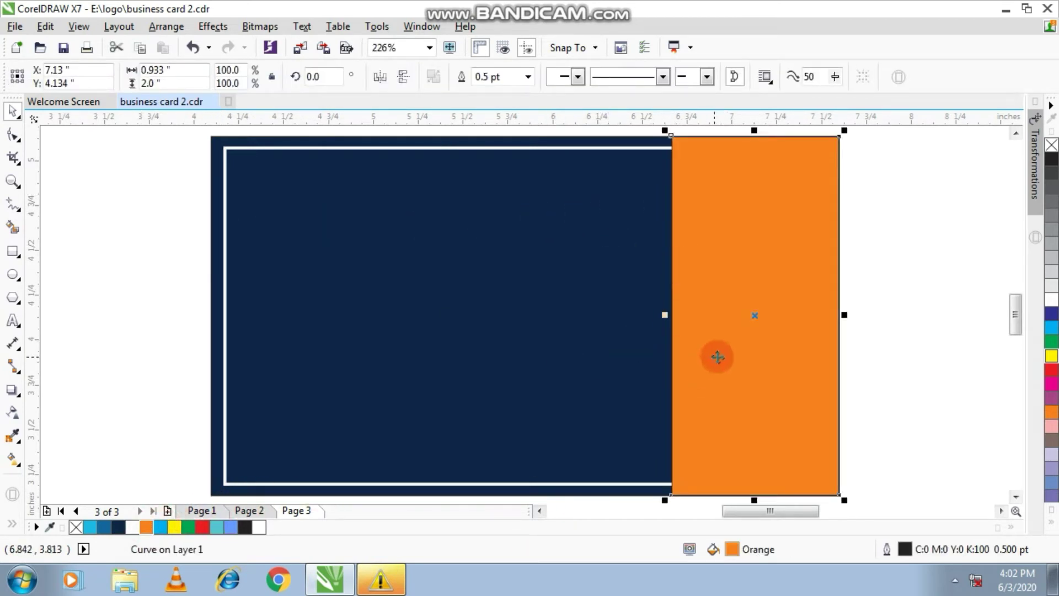
left_click(77, 527)
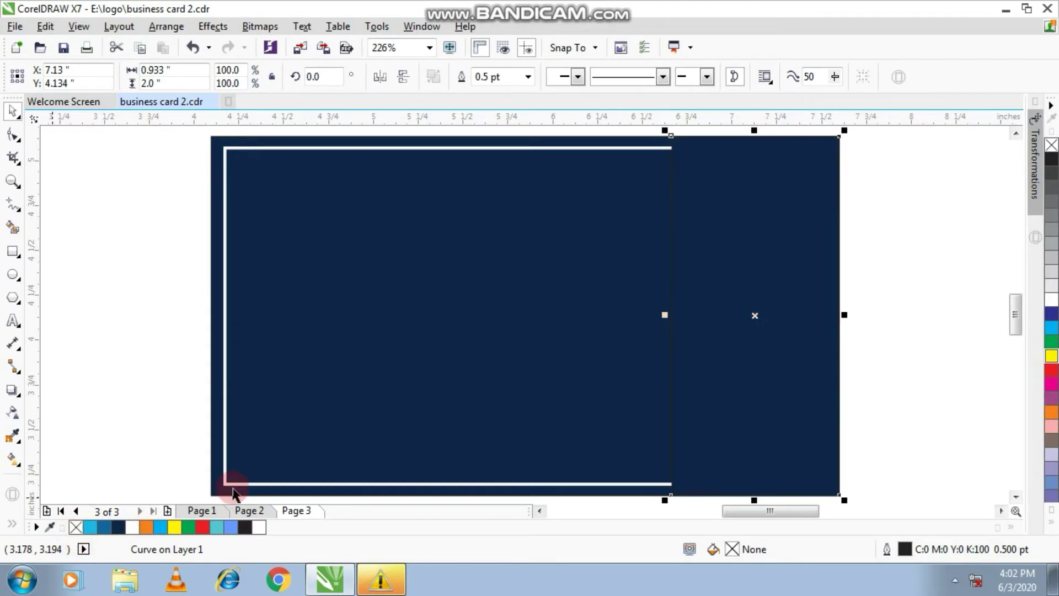
right_click(131, 526)
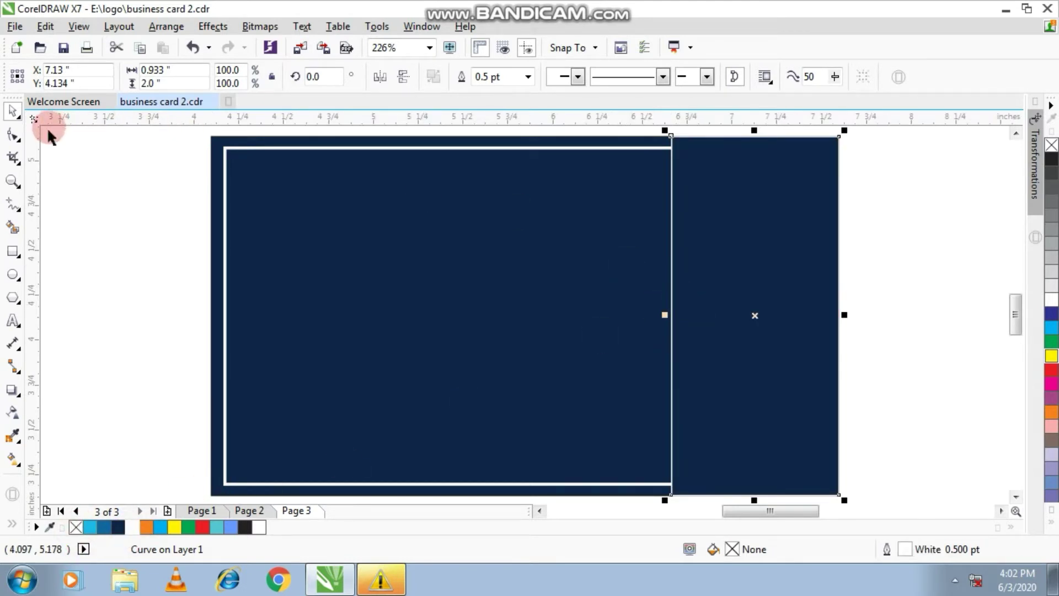
Reshape the strip's inner edge into an S-curve whose upper half bulges strongly toward the card's outer edge
left_click(13, 135)
left_click(672, 136)
left_click(674, 253)
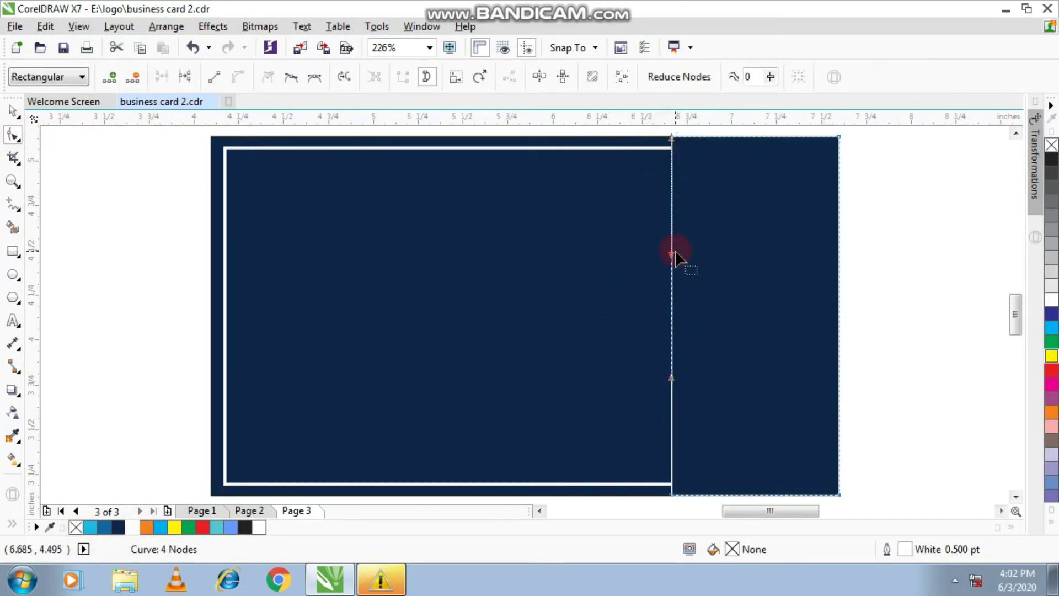
left_click_drag(672, 255, 924, 275)
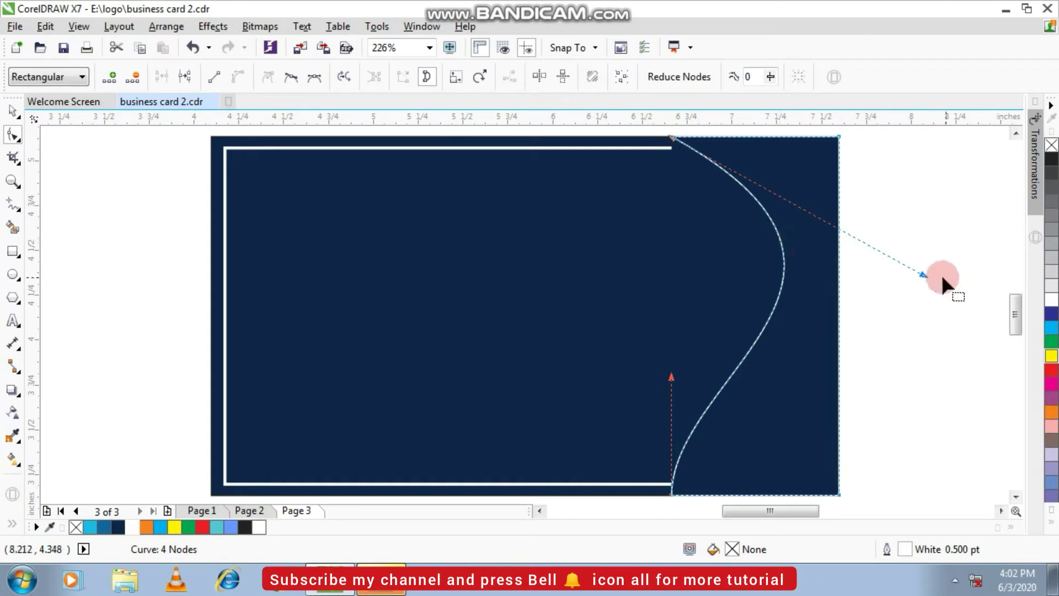
left_click_drag(923, 274, 941, 276)
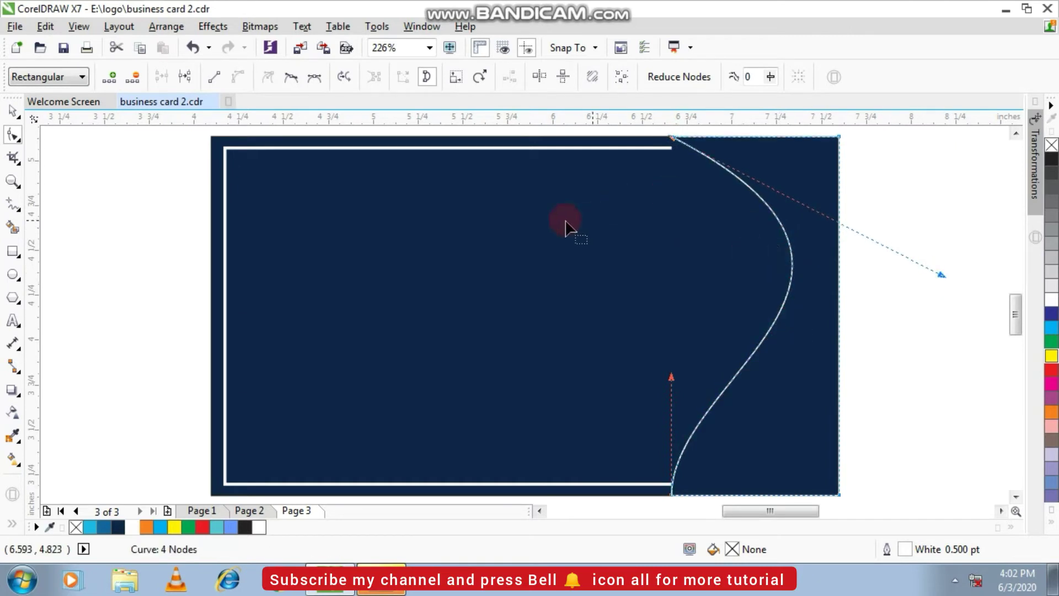
left_click(108, 228)
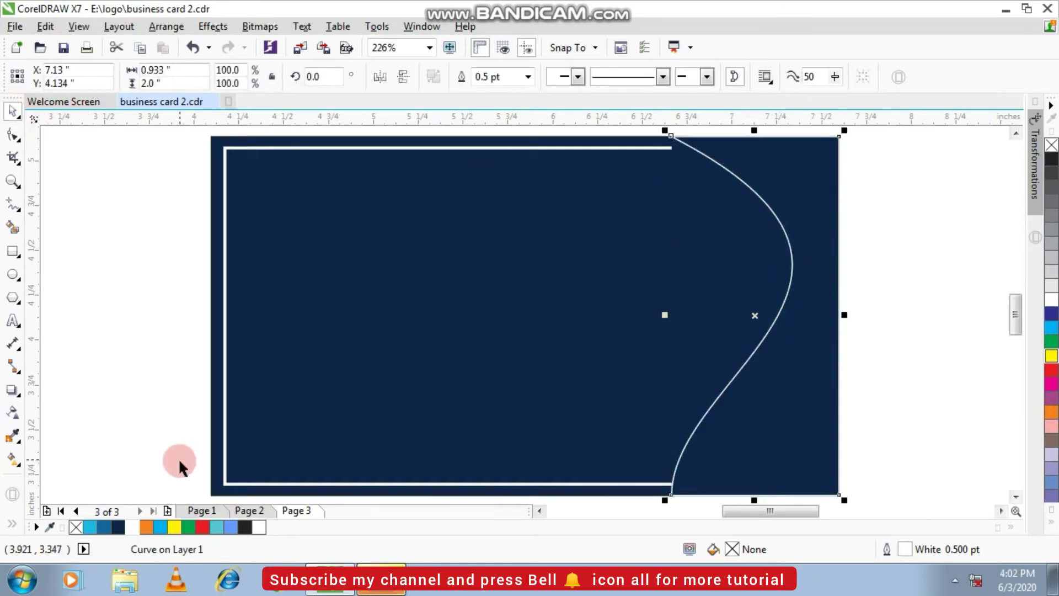
Duplicate the curved strip in place and mirror the copy vertically so the two curves cross
right_click(799, 341)
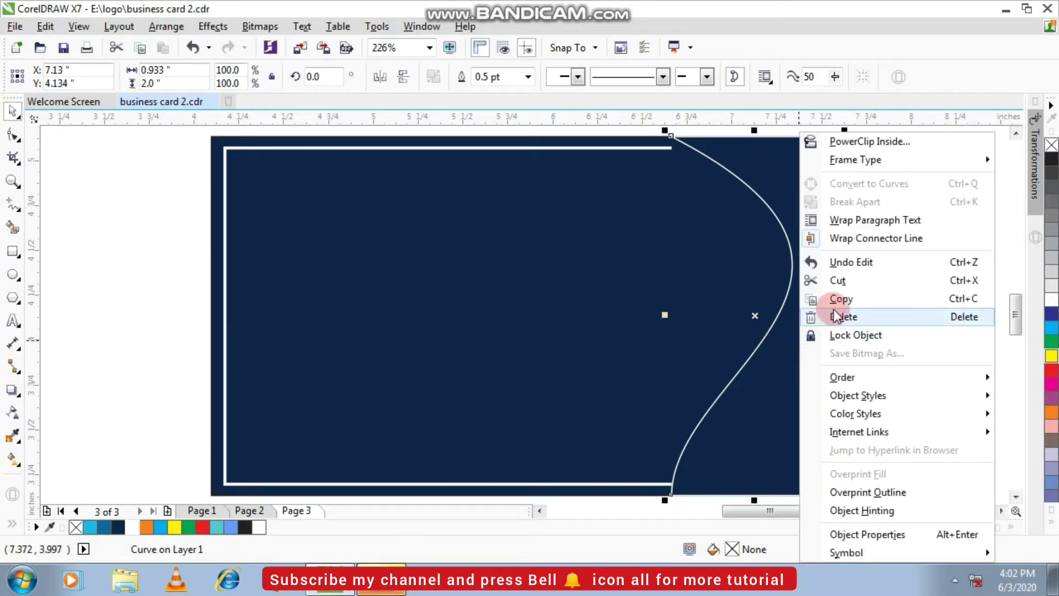
left_click(757, 349)
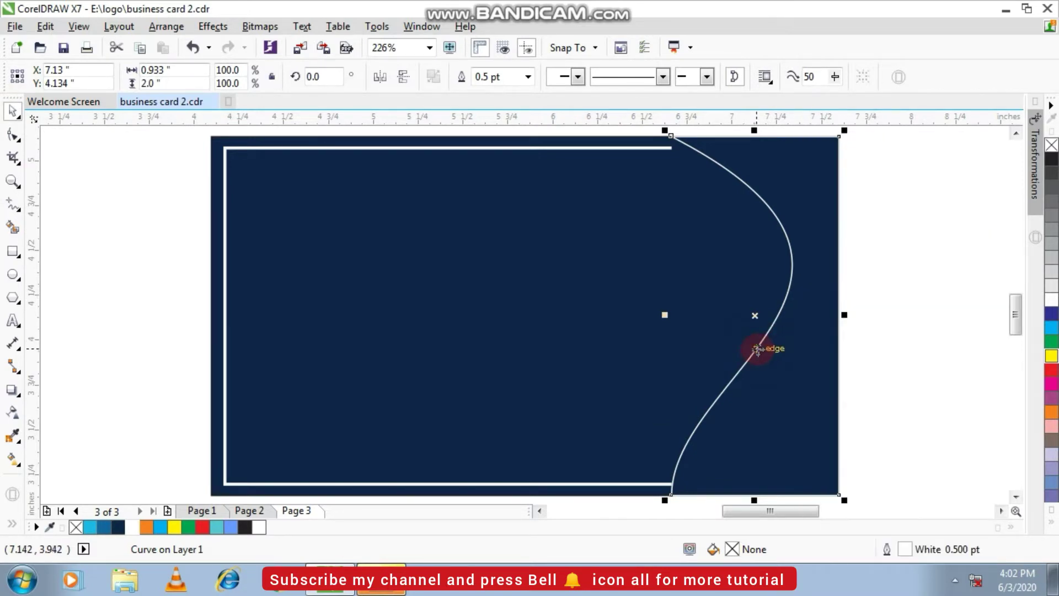
left_click(901, 259)
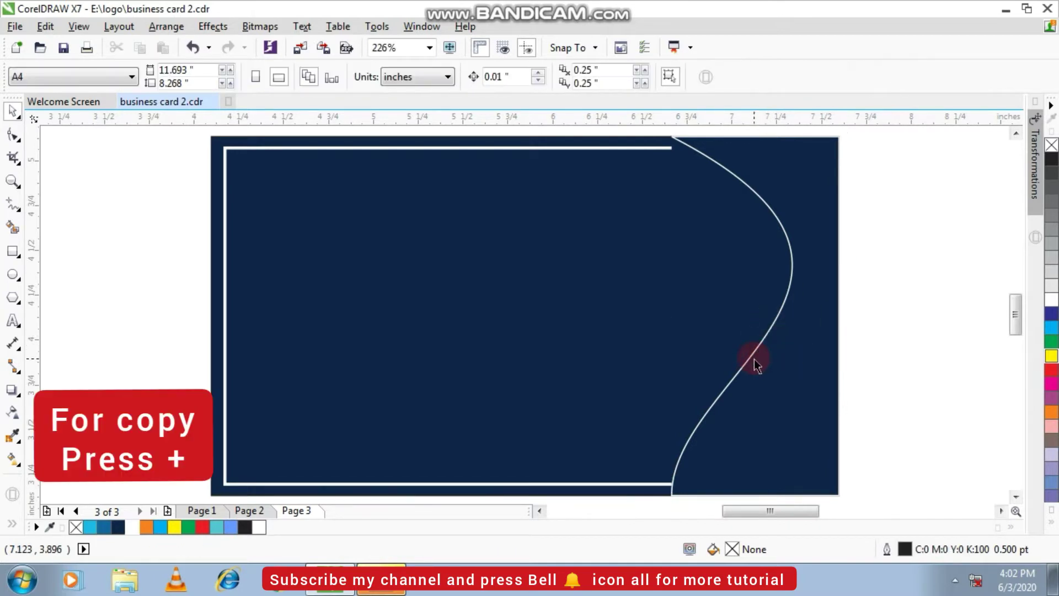
left_click(754, 358)
key("plus")
left_click(403, 76)
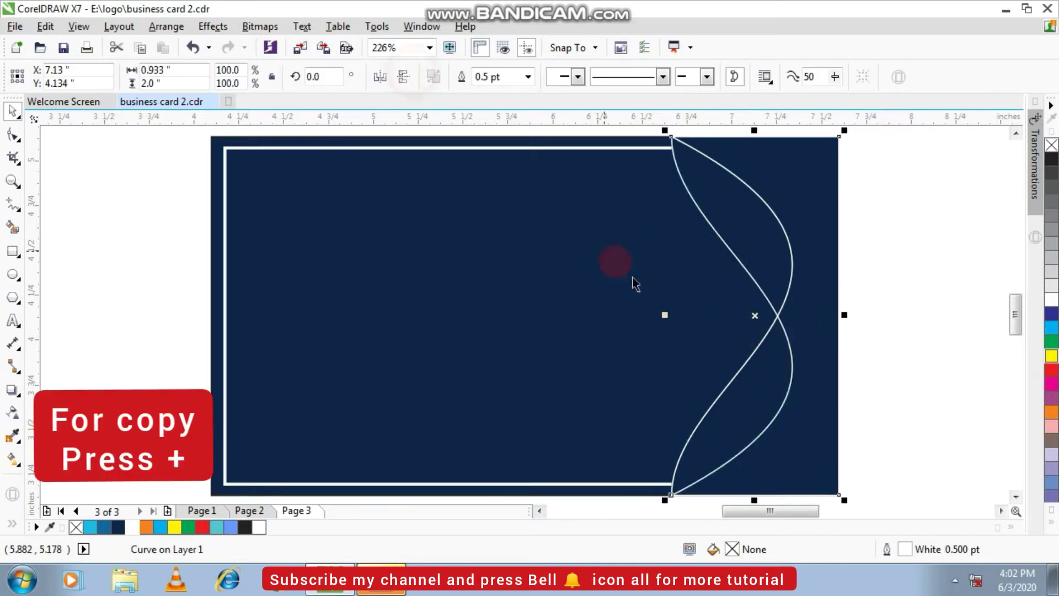
left_click(938, 244)
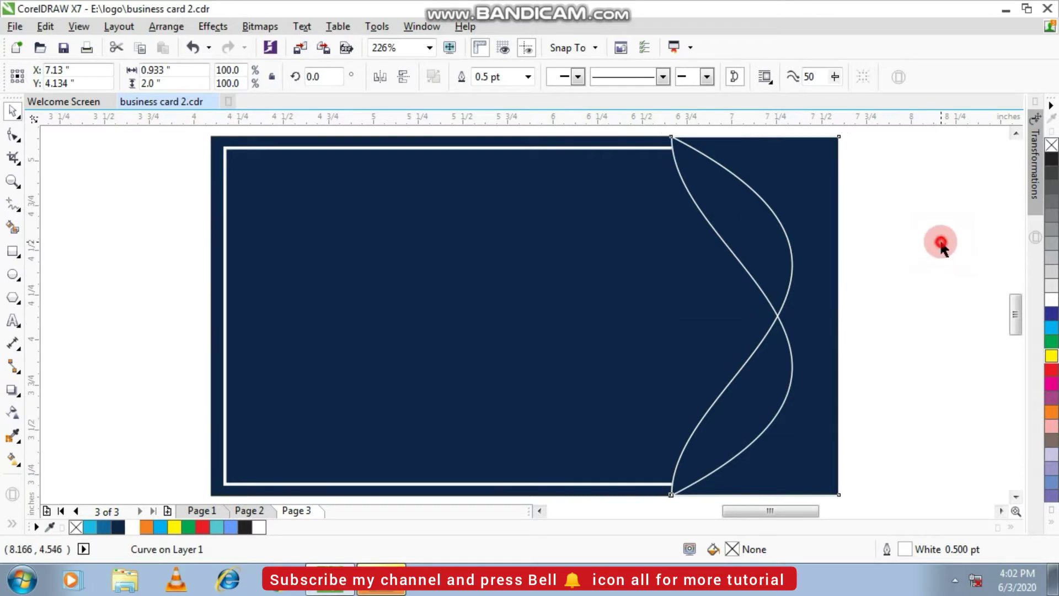
Place a copy of the original curved strip slightly to its left, so their S-curves run parallel
left_click(793, 269)
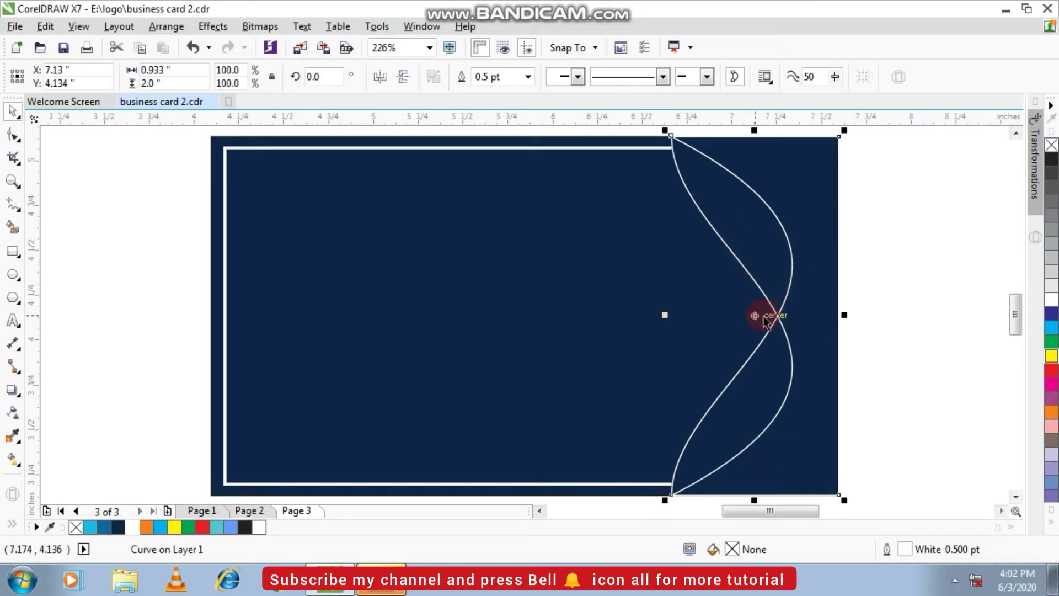
left_click_drag(756, 315, 738, 314)
left_click(875, 239)
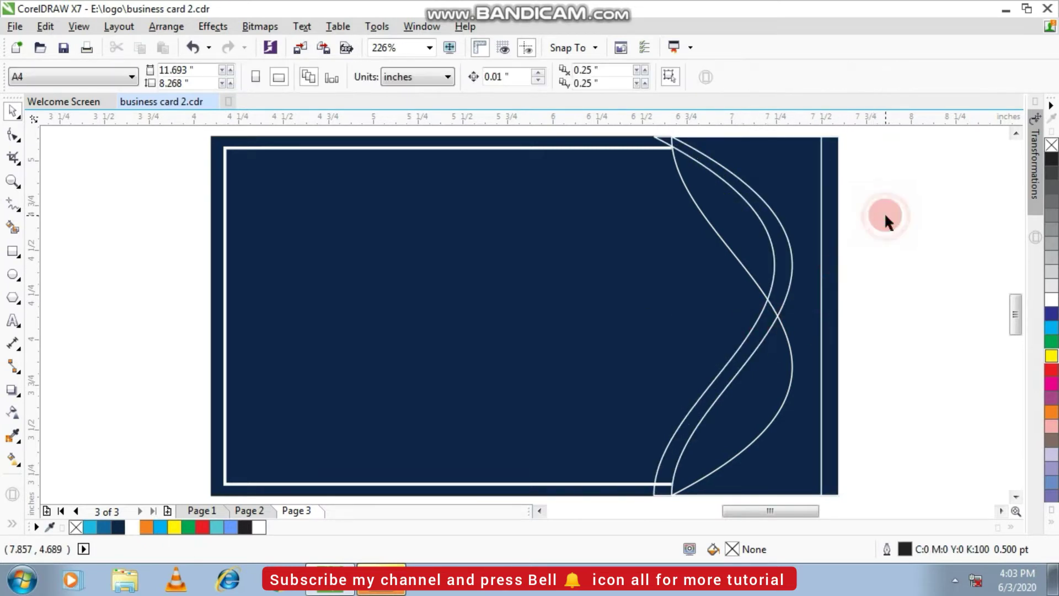
Give the original curved strip a vertical linear fountain fill from orange at the bottom to dark navy at the top
left_click(757, 195)
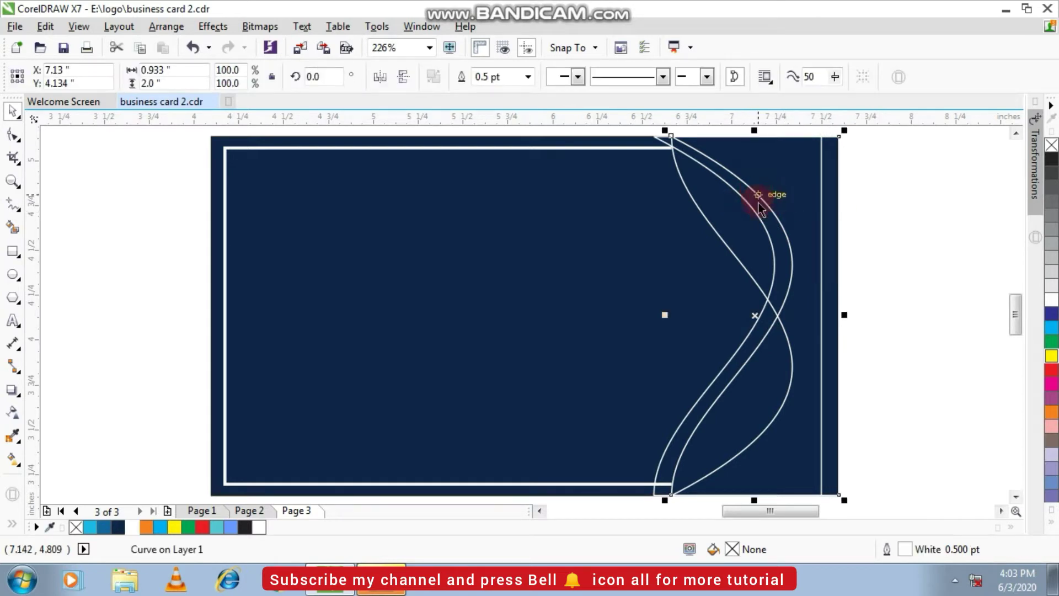
left_click(146, 528)
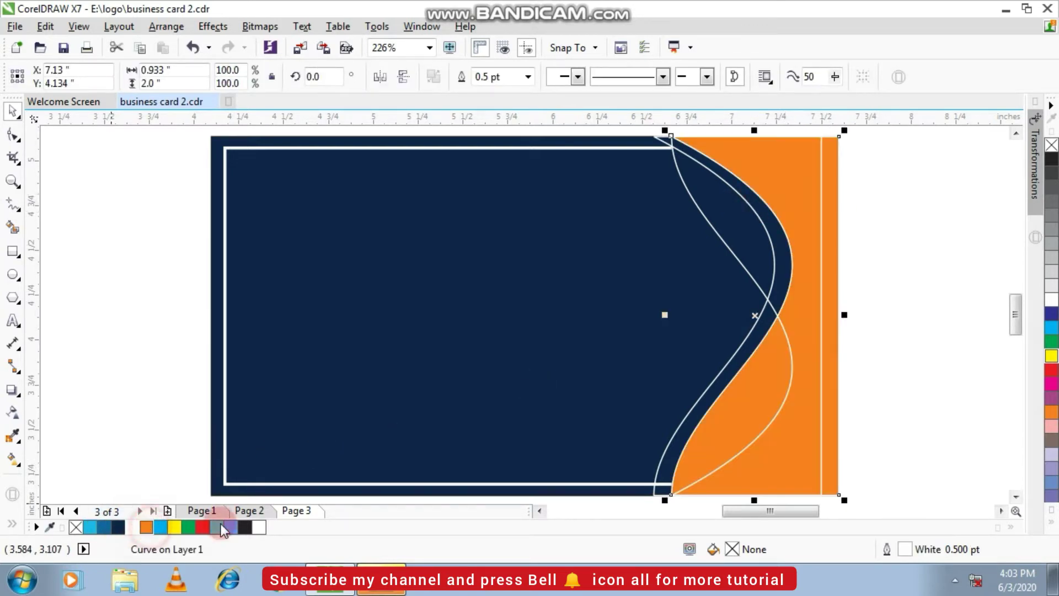
left_click(16, 461)
left_click_drag(772, 141, 729, 488)
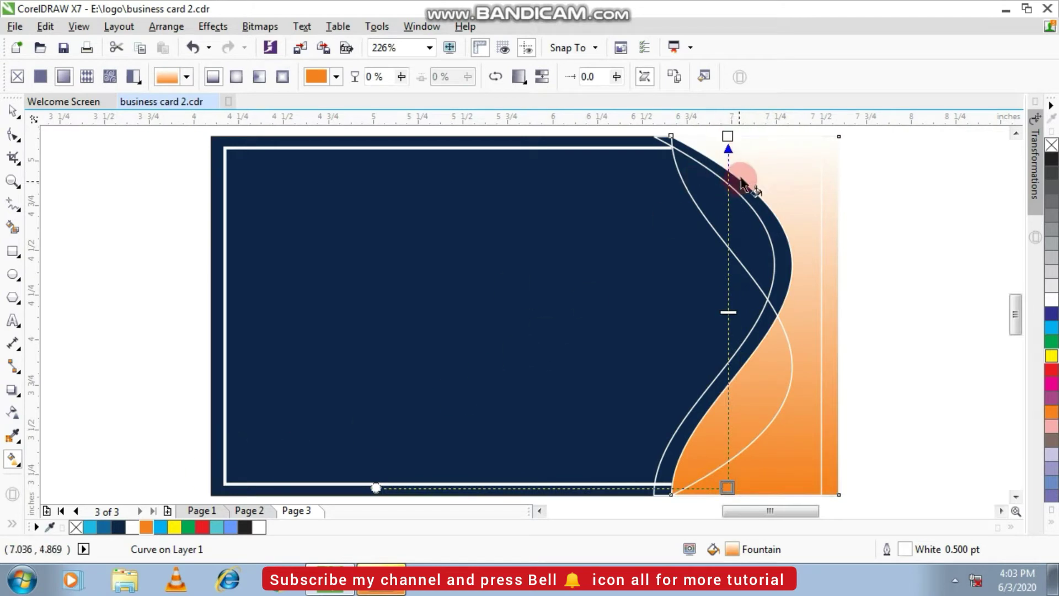
left_click(728, 136)
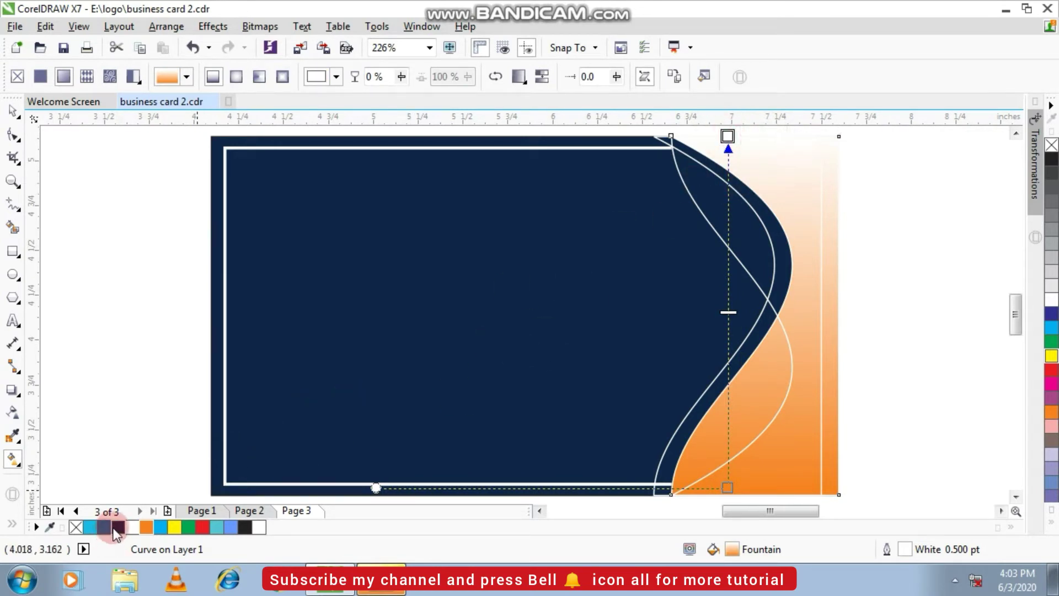
left_click(117, 527)
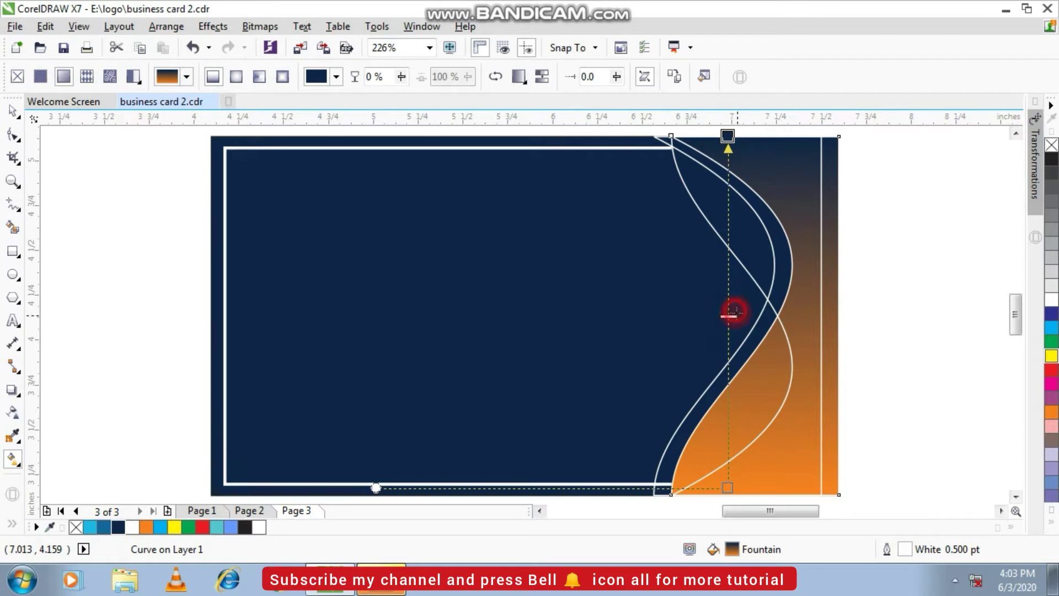
left_click(14, 115)
left_click(111, 213)
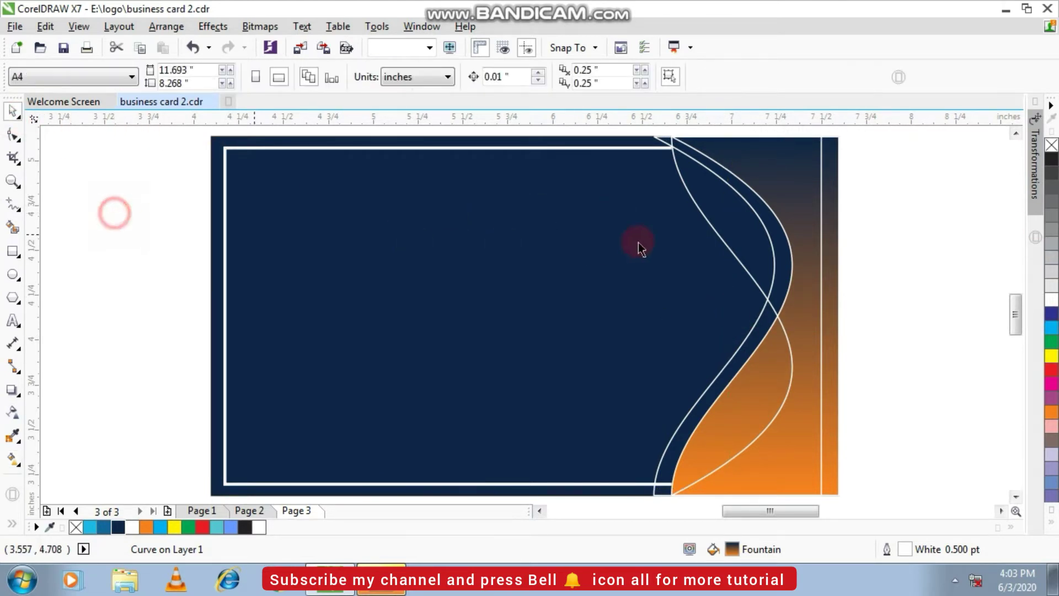
Give the mirrored curved strip a linear fountain fill from light blue at its upper end to white near its lower outer corner
left_click(712, 229)
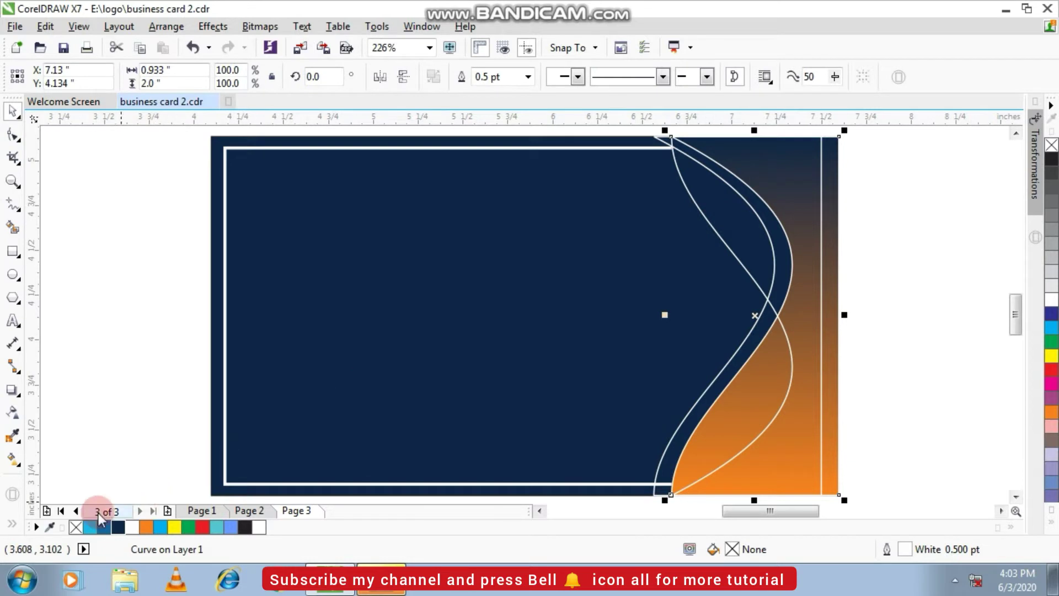
left_click(91, 528)
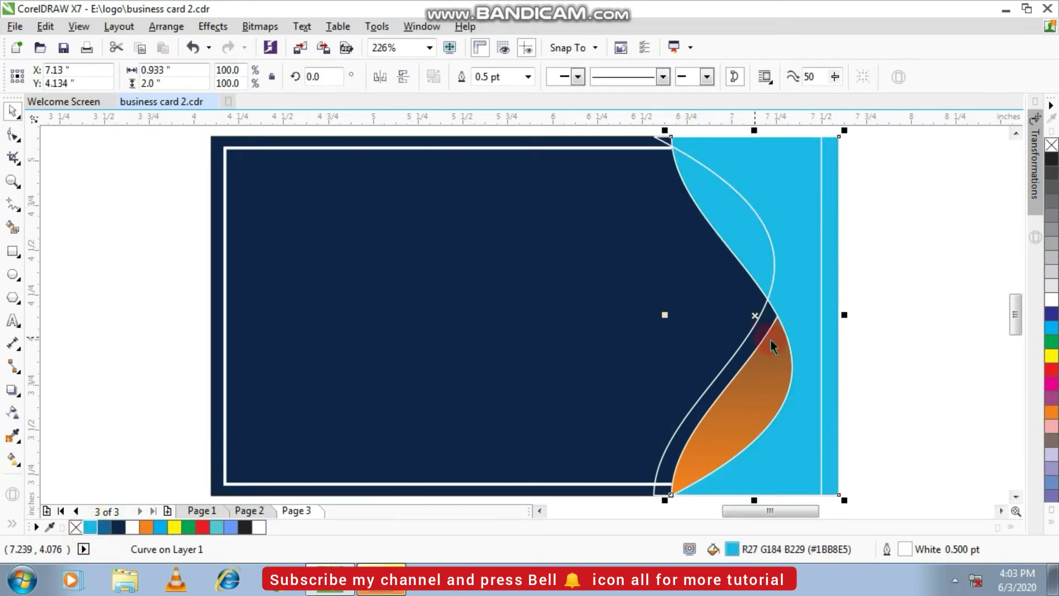
left_click(19, 459)
left_click_drag(705, 148, 794, 475)
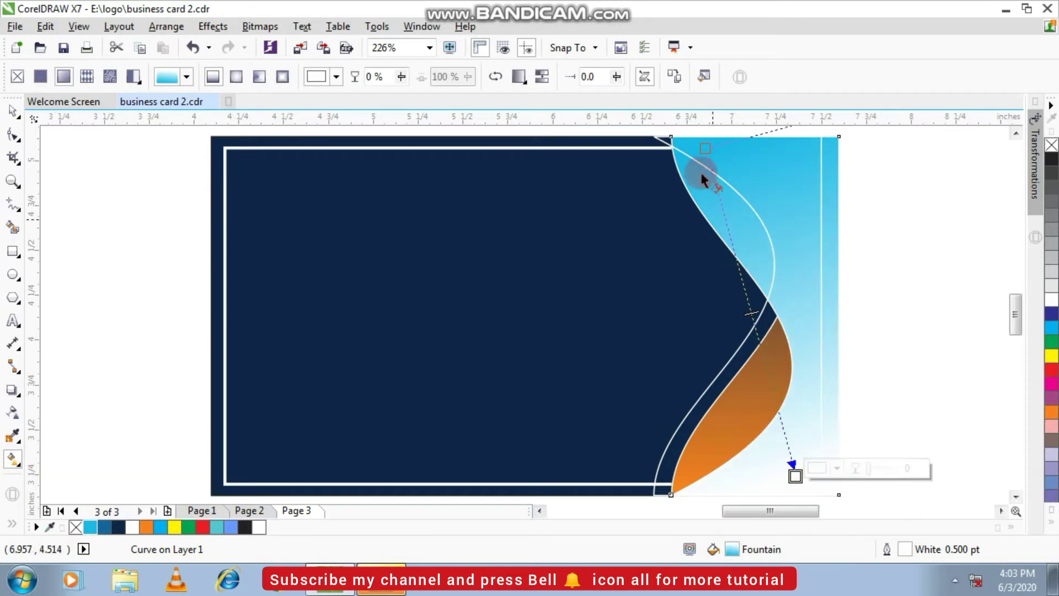
left_click_drag(704, 144, 701, 121)
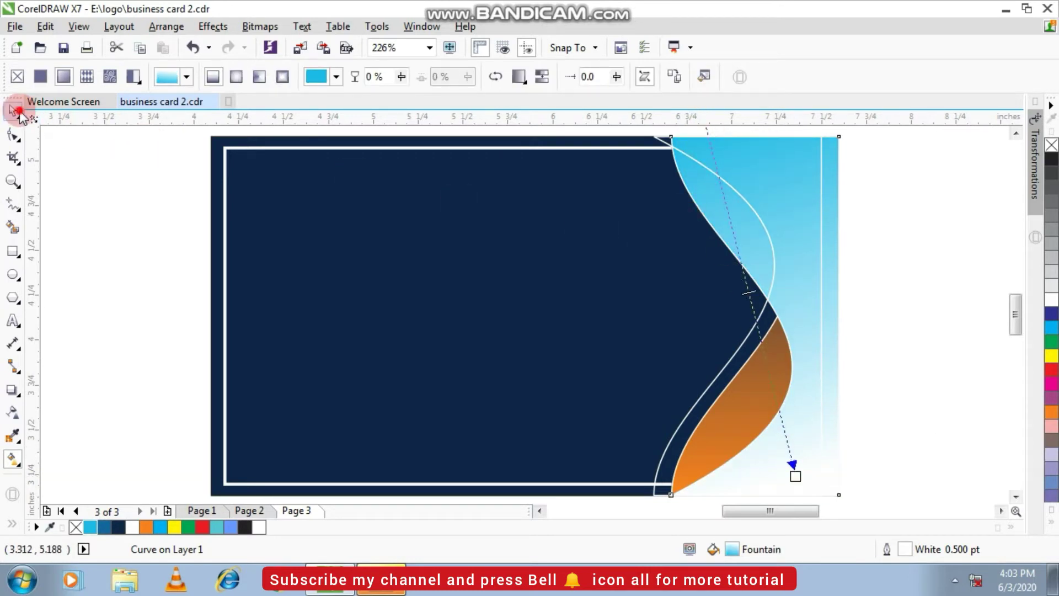
left_click(12, 110)
Stack the light-blue mirrored strip behind the orange gradient strip but in front of the navy card
left_click(766, 329)
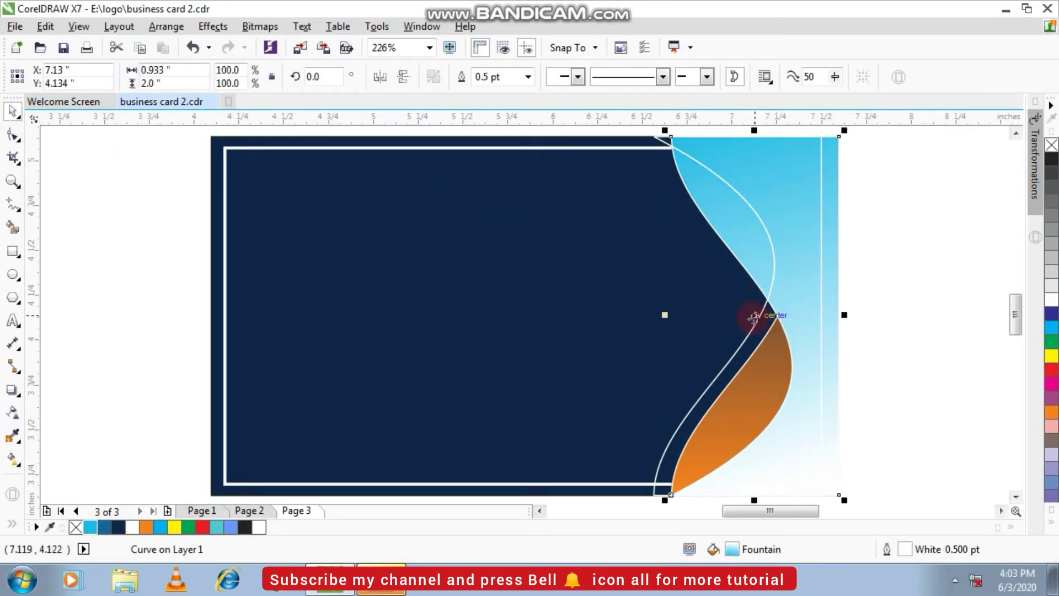
right_click(753, 317)
mouse_move(811, 378)
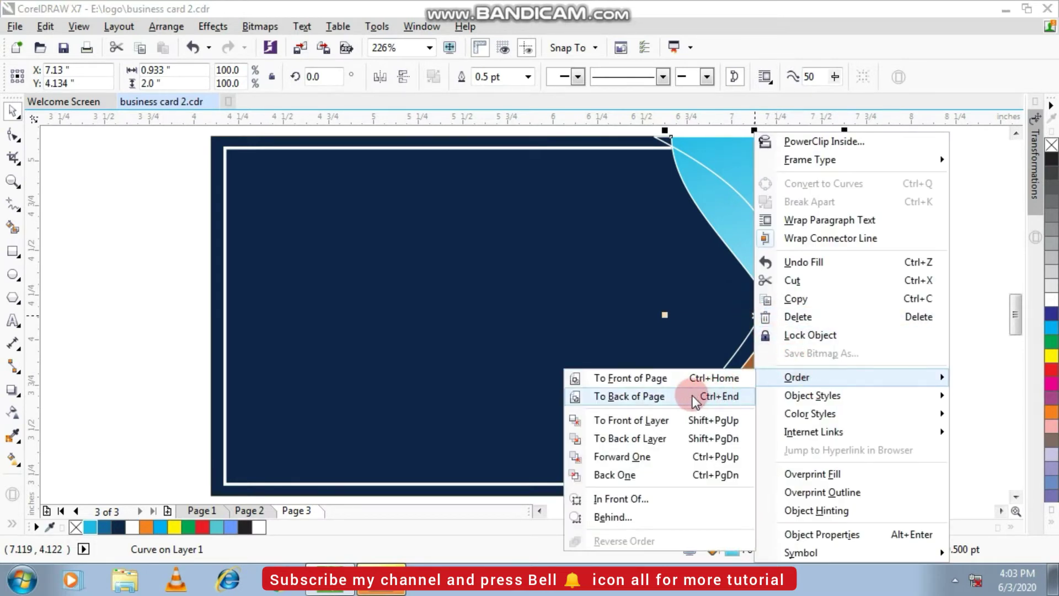
left_click(629, 396)
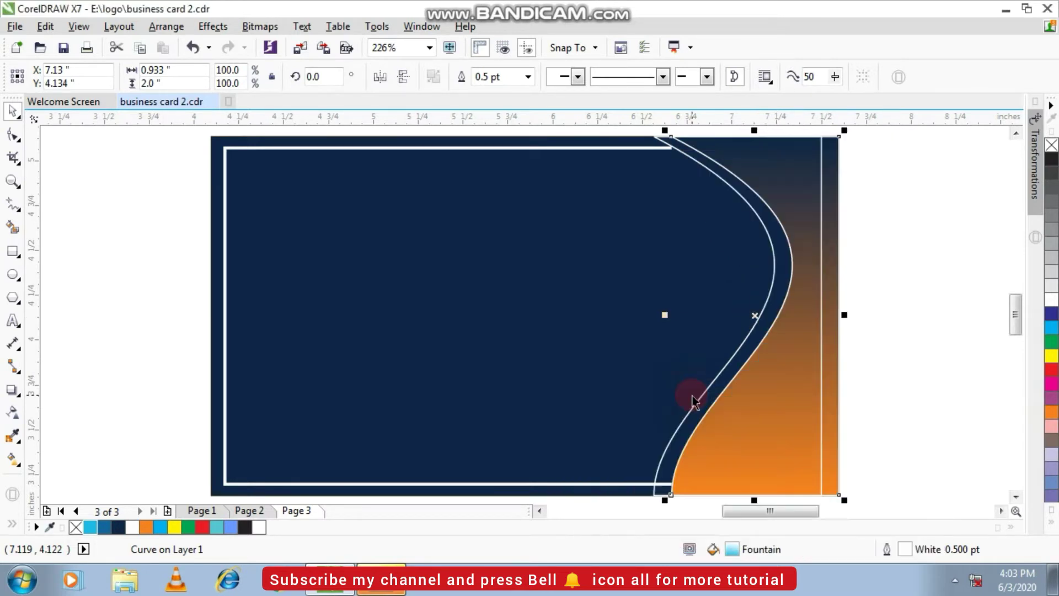
left_click(791, 318)
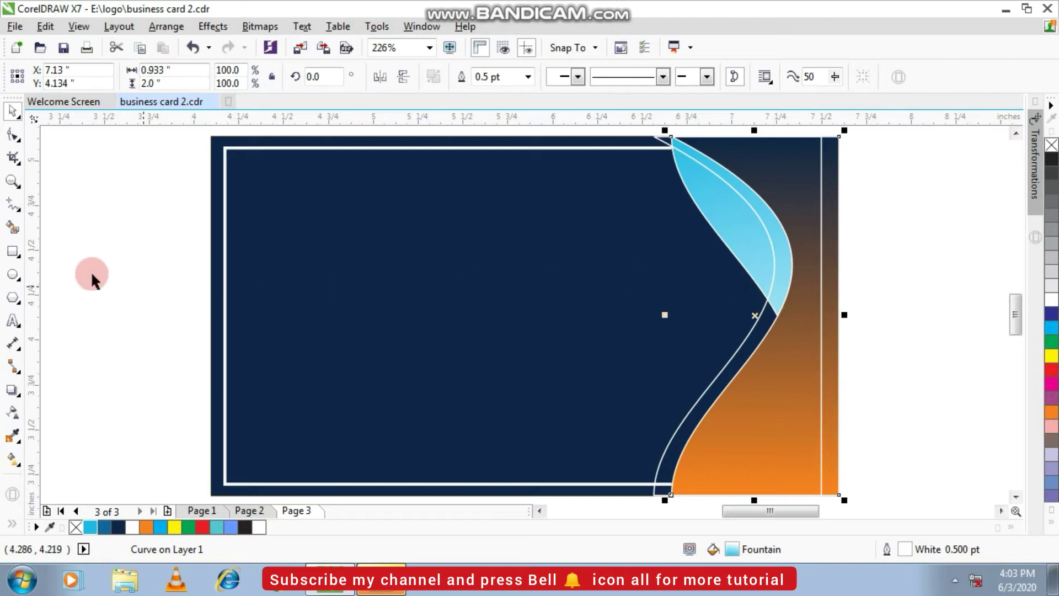
left_click(941, 320)
Reshape the light-blue strip's inner edge so its upper part forms a narrower crescent beside the orange strip's curve
left_click(734, 274)
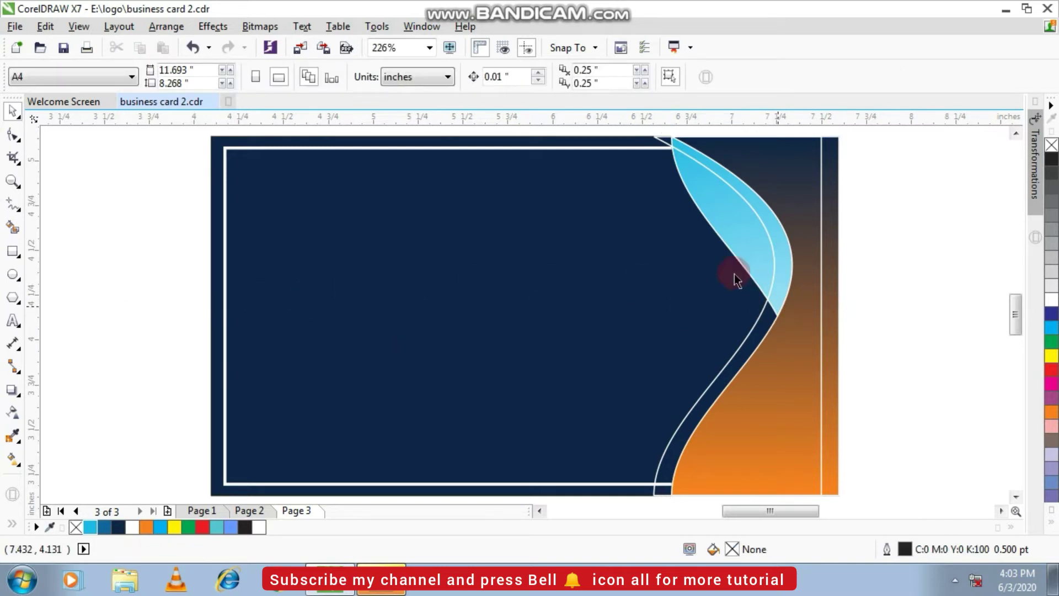
left_click(717, 238)
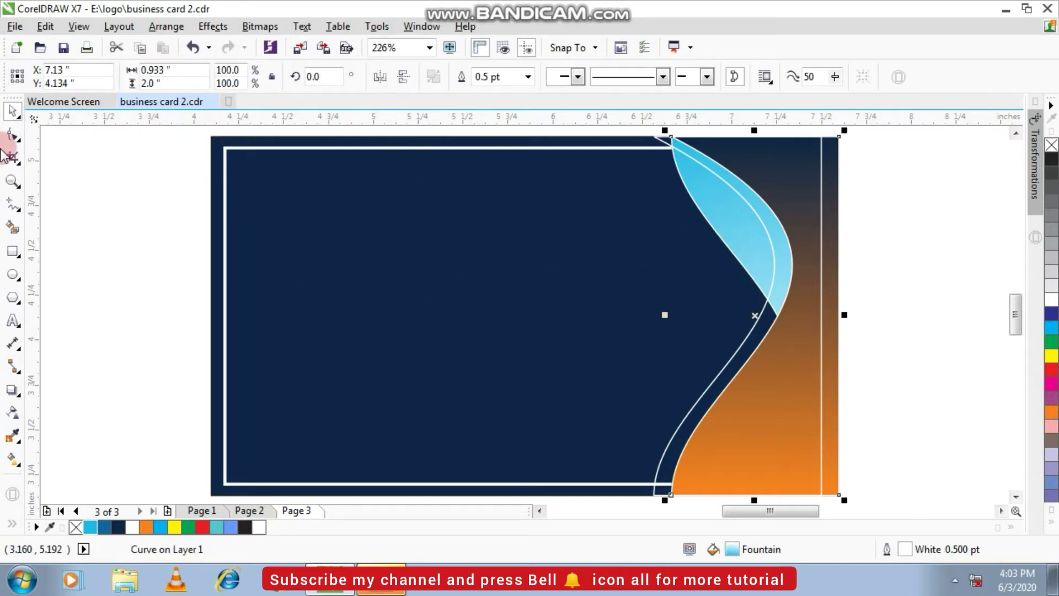
left_click(12, 134)
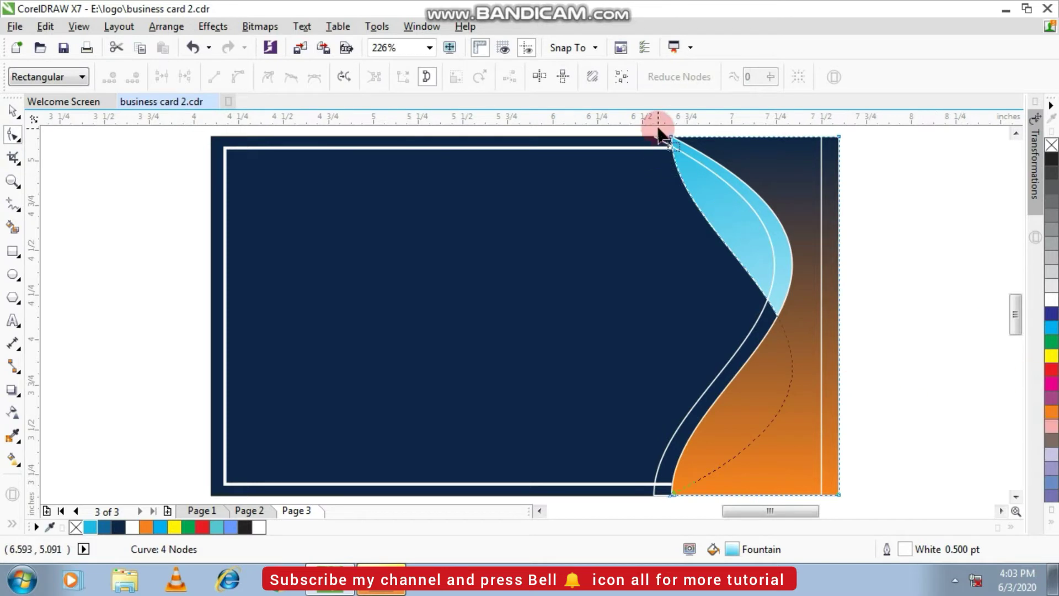
left_click_drag(658, 130, 690, 178)
left_click_drag(671, 256, 705, 234)
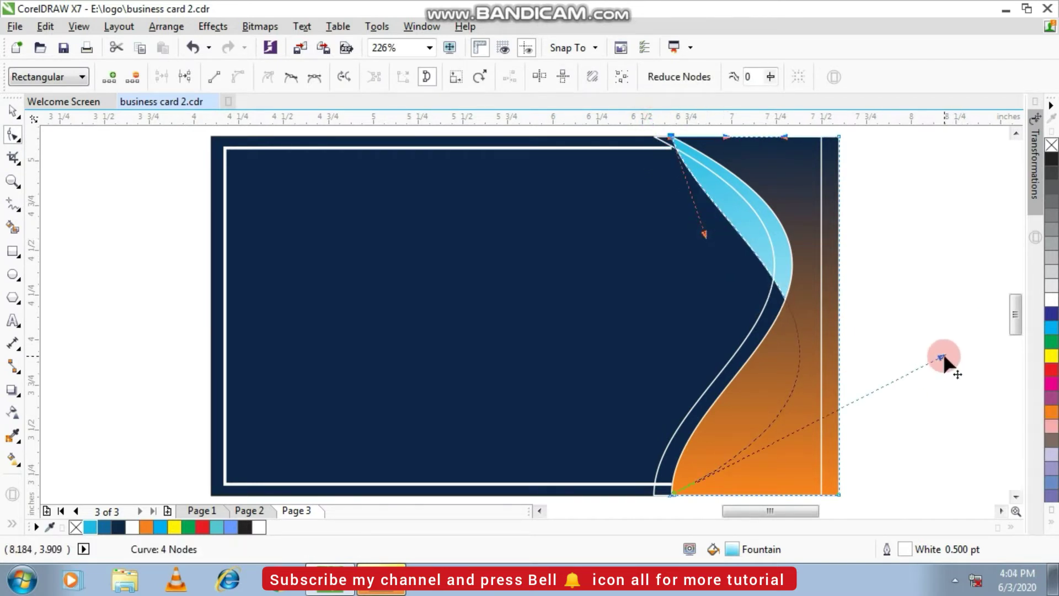
left_click_drag(941, 357, 881, 280)
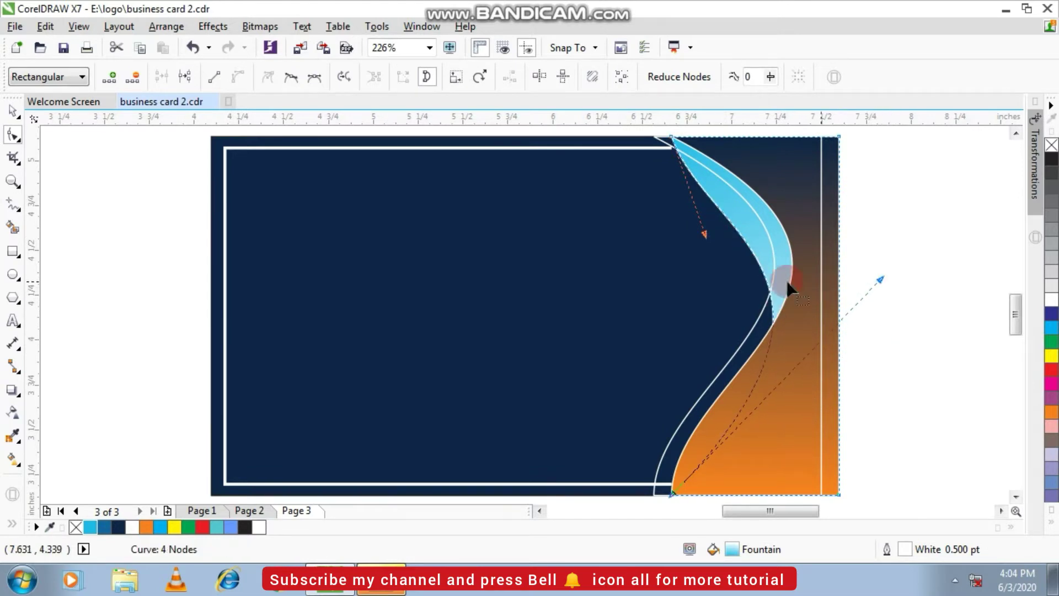
left_click(14, 111)
left_click(126, 203)
Fill the unfilled, left-offset curved strip with solid Turquoise
left_click(662, 148)
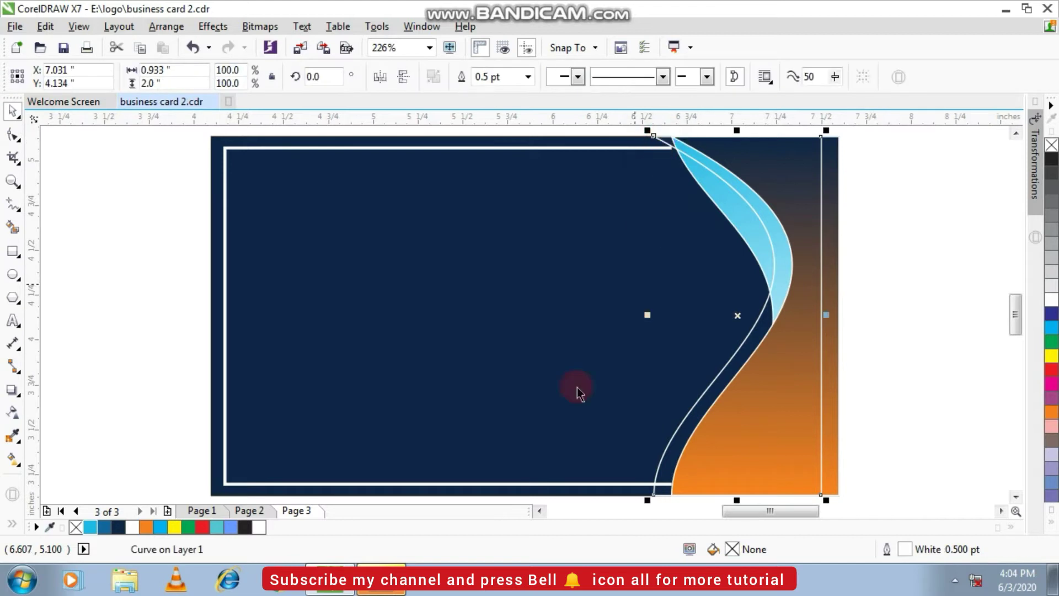
left_click(160, 526)
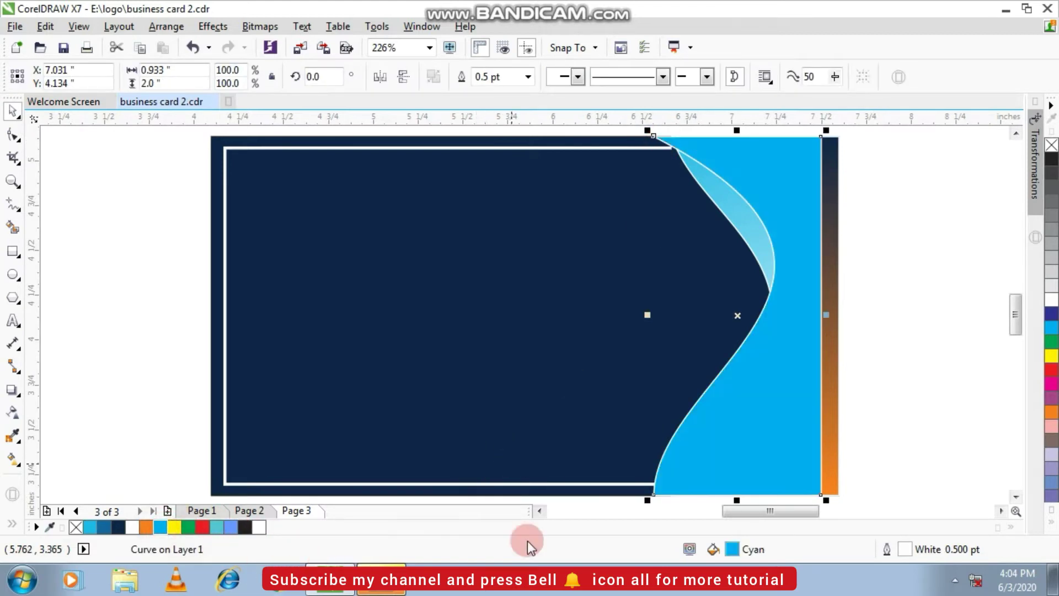
left_click(218, 527)
left_click(13, 458)
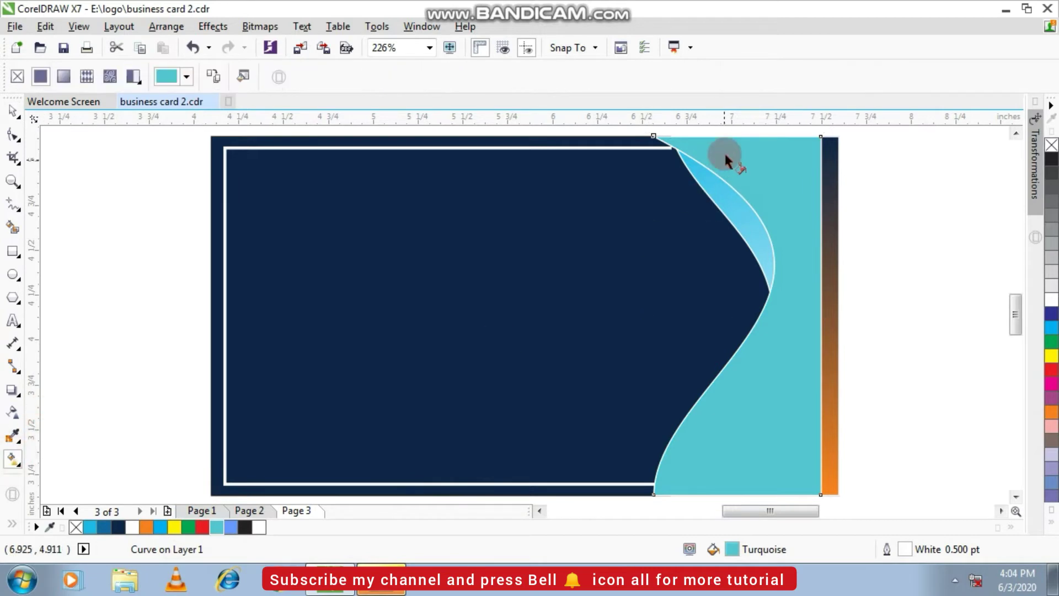
left_click(13, 111)
left_click(821, 253)
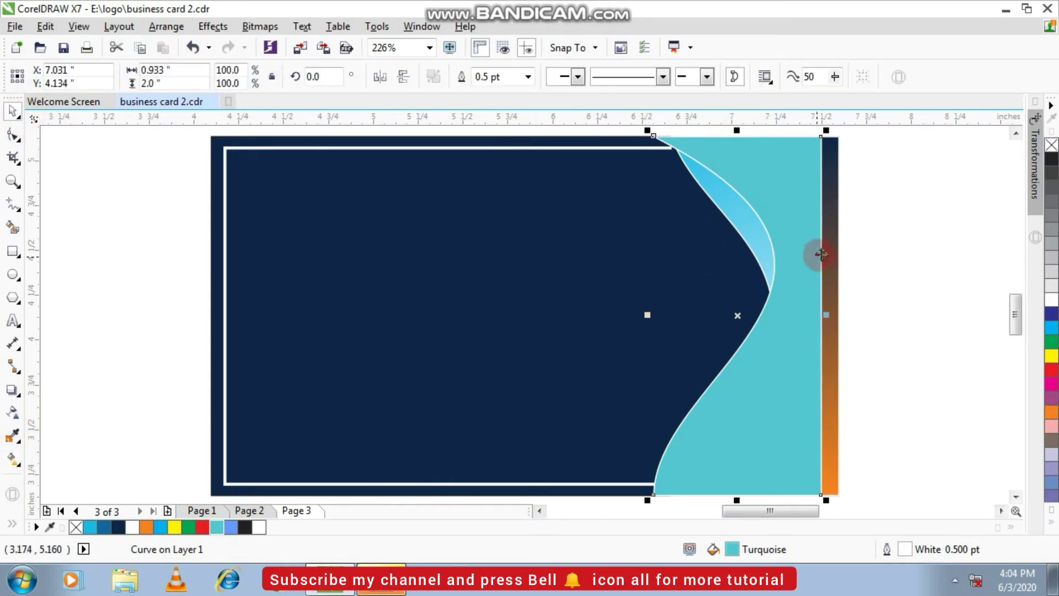
Stack the turquoise strip behind the orange gradient strip and in front of the light-blue strip
right_click(790, 227)
mouse_move(878, 376)
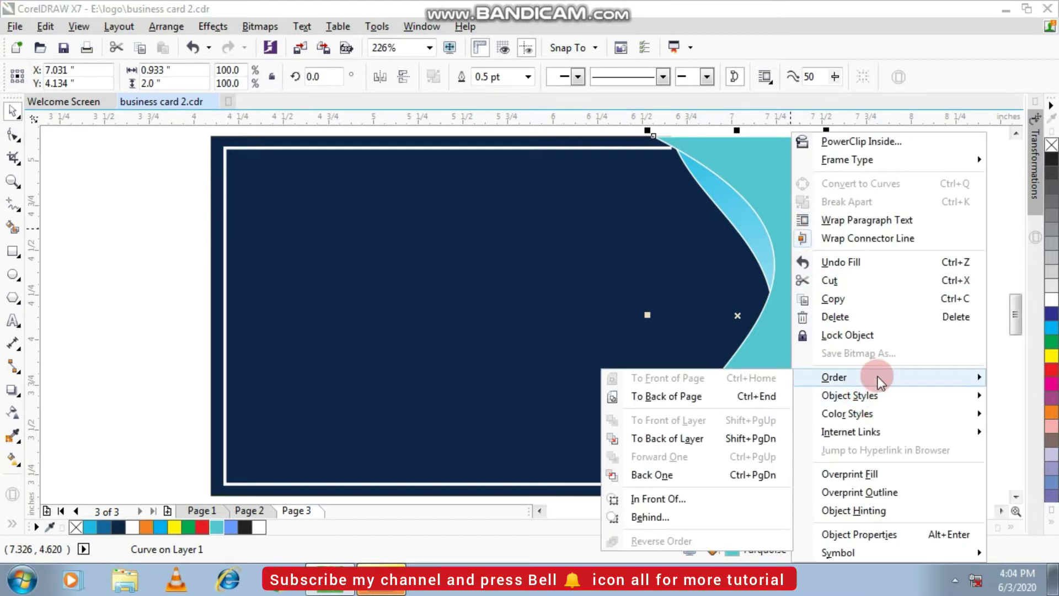
left_click(699, 437)
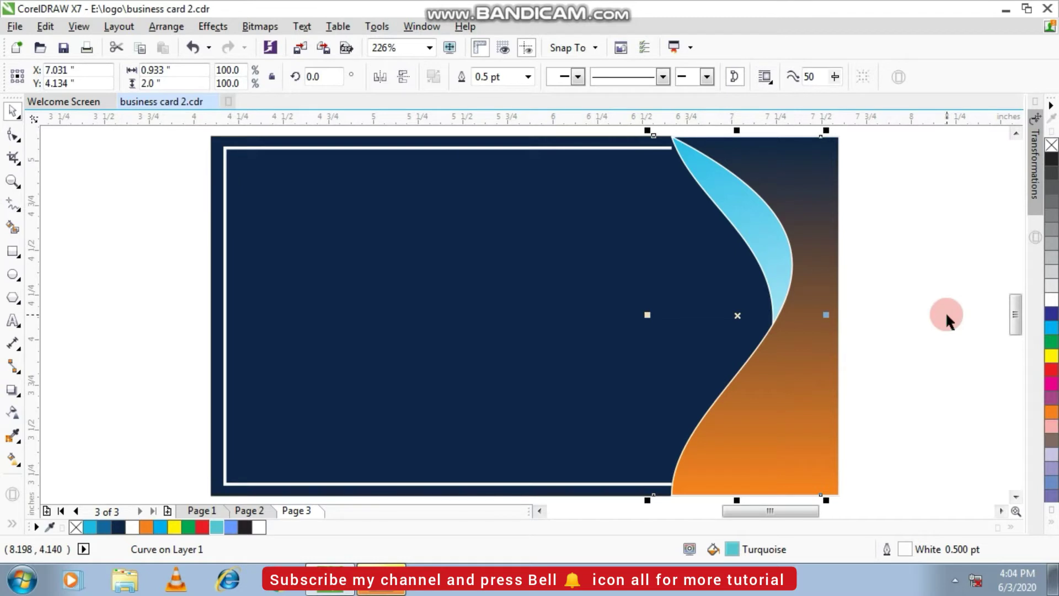
key("ctrl+Page_Down")
key("ctrl+Page_Down")
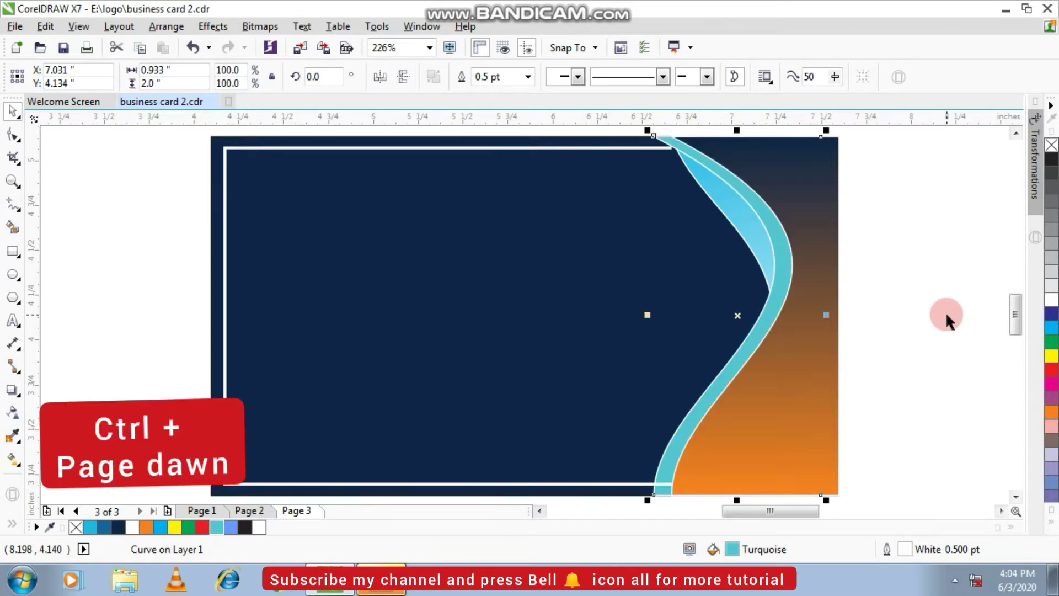
Reshape the turquoise strip by shifting its lower inner corner outward and adjusting the curve, leaving a thin light-blue crescent beside it
left_click(8, 130)
left_click_drag(606, 435, 694, 506)
left_click_drag(654, 466, 725, 465)
scroll(849, 212, "down", 2)
scroll(764, 155, "up", 2)
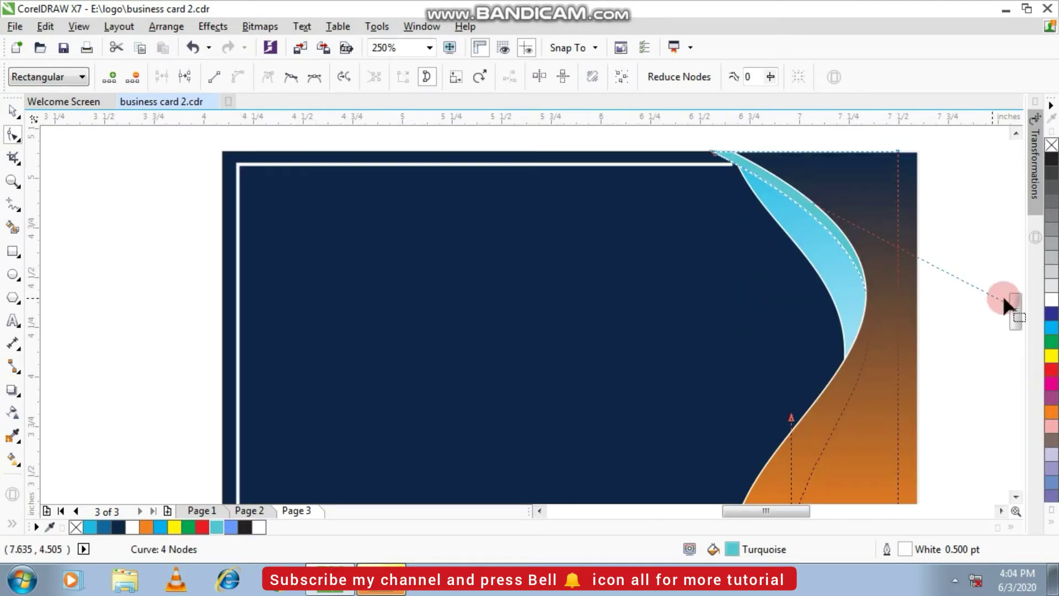
scroll(991, 306, "down", 2)
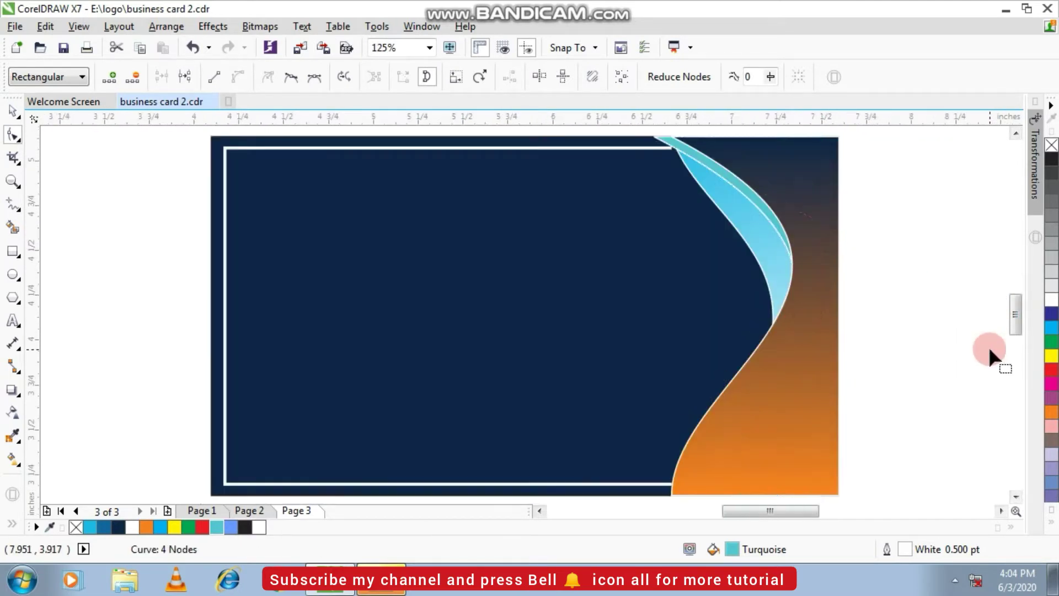
left_click_drag(924, 274, 868, 291)
left_click(14, 112)
left_click(161, 228)
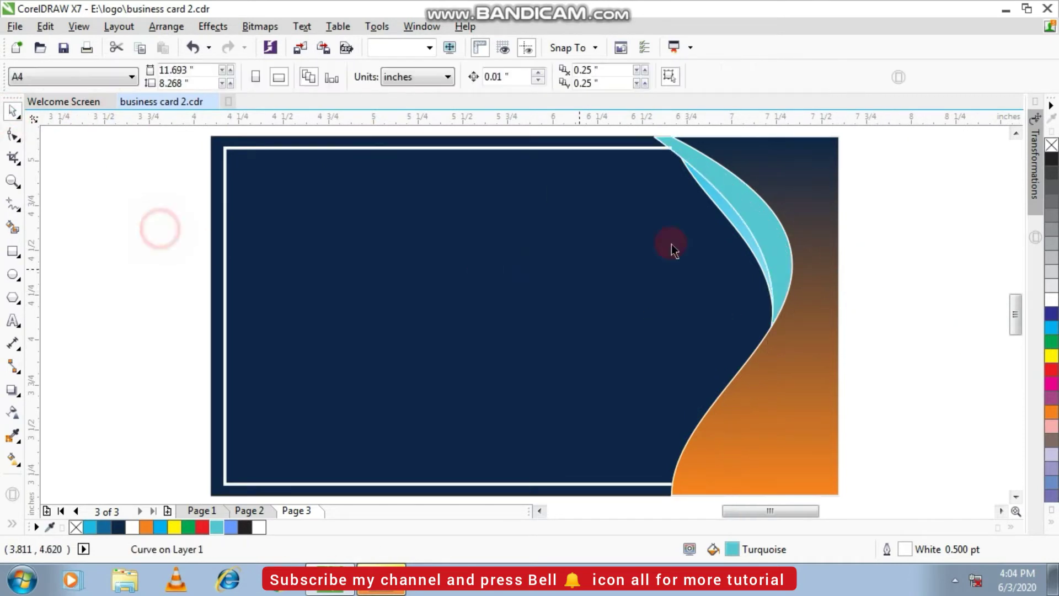
left_click(762, 174)
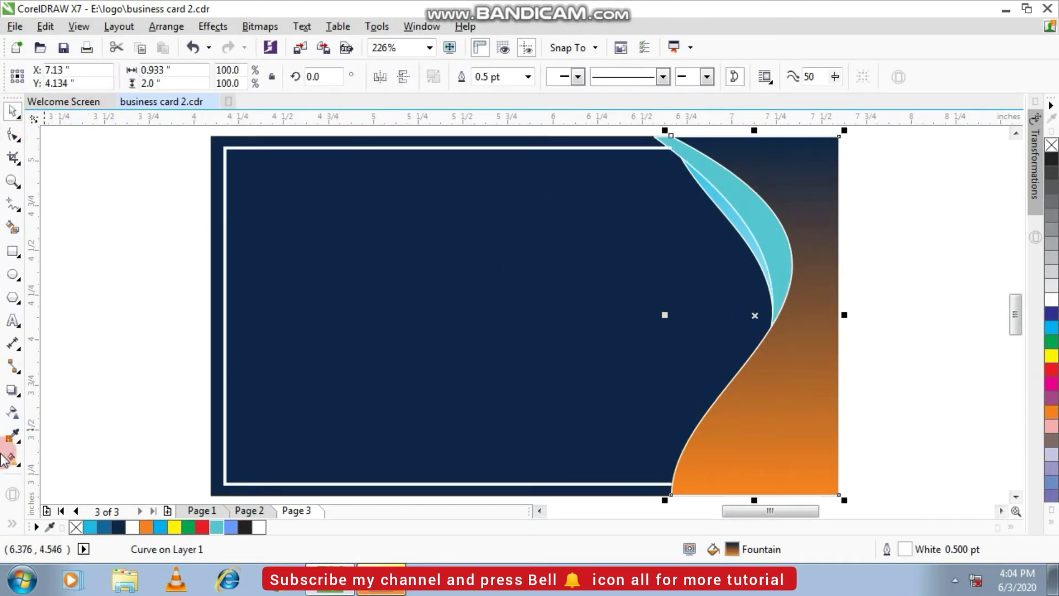
left_click(12, 412)
left_click_drag(809, 158, 770, 130)
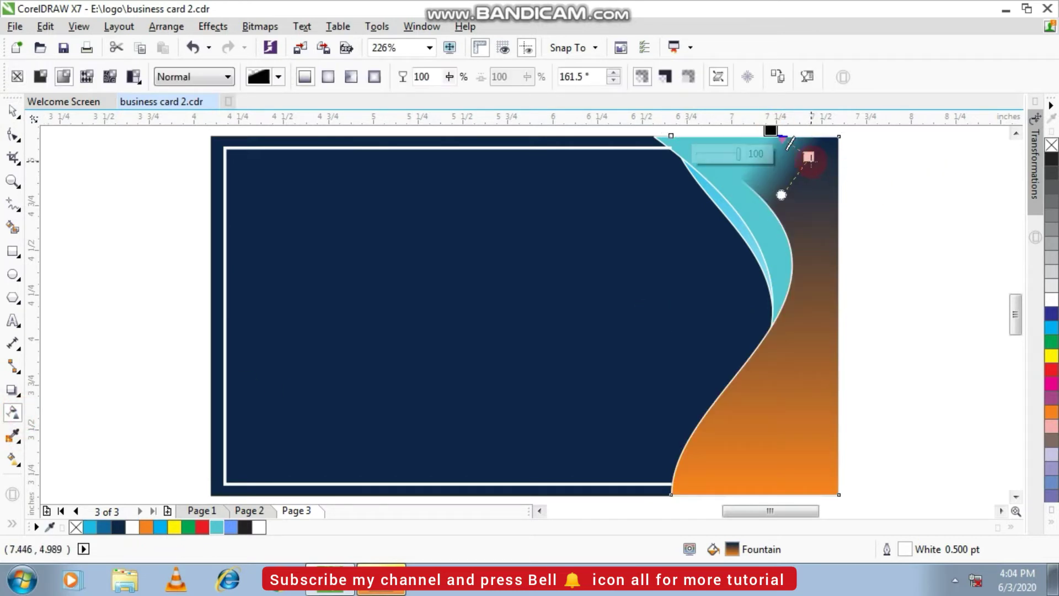
key("ctrl+z")
key("ctrl+z")
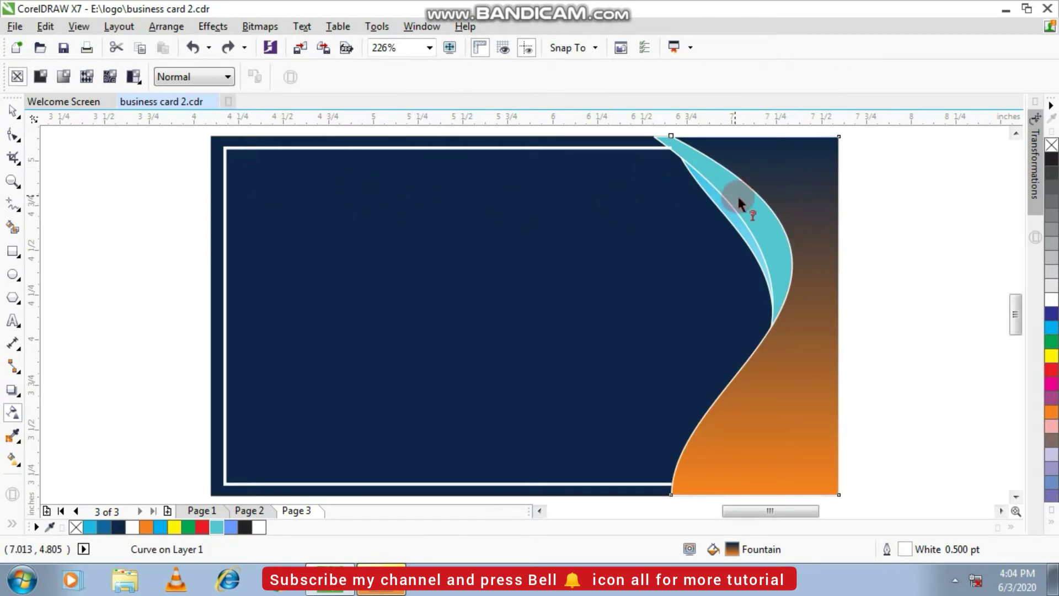
Apply linear transparencies to the turquoise and light-blue strips, running diagonally from their upper inner corners down toward the outer edge
left_click_drag(703, 154, 795, 304)
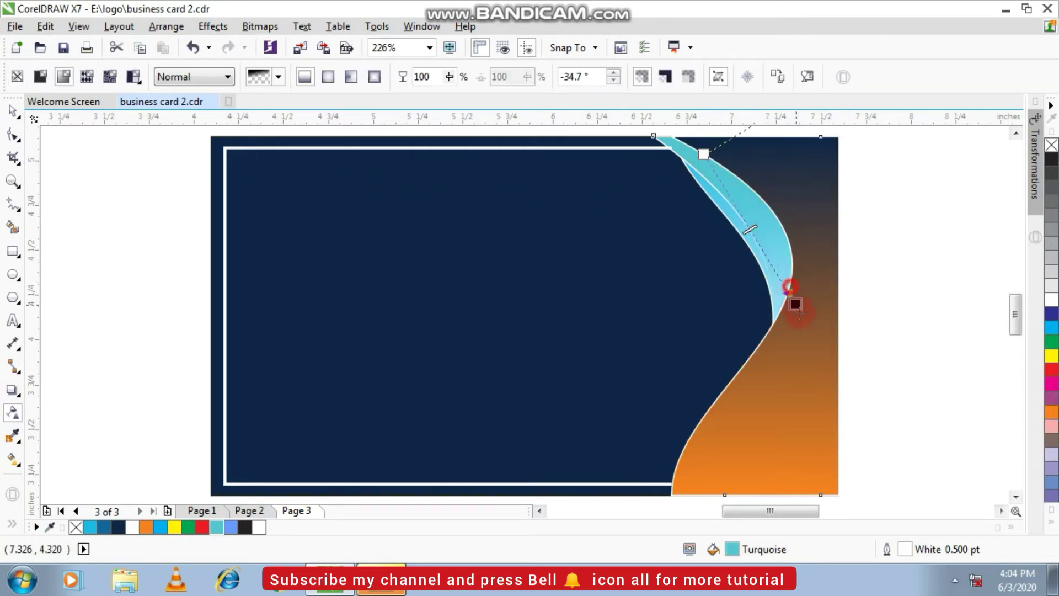
left_click_drag(626, 135, 799, 323)
left_click_drag(624, 137, 679, 113)
left_click(706, 188)
left_click_drag(704, 193, 678, 147)
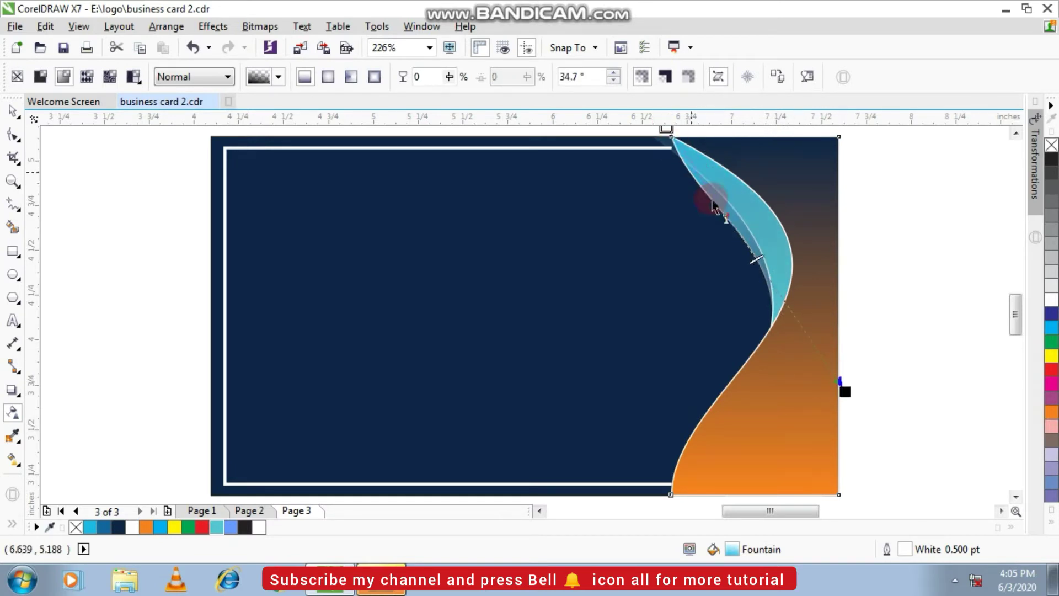
Reshape the light-blue strip's inner edge so its upper part bulges farther toward the card's centre
left_click(13, 135)
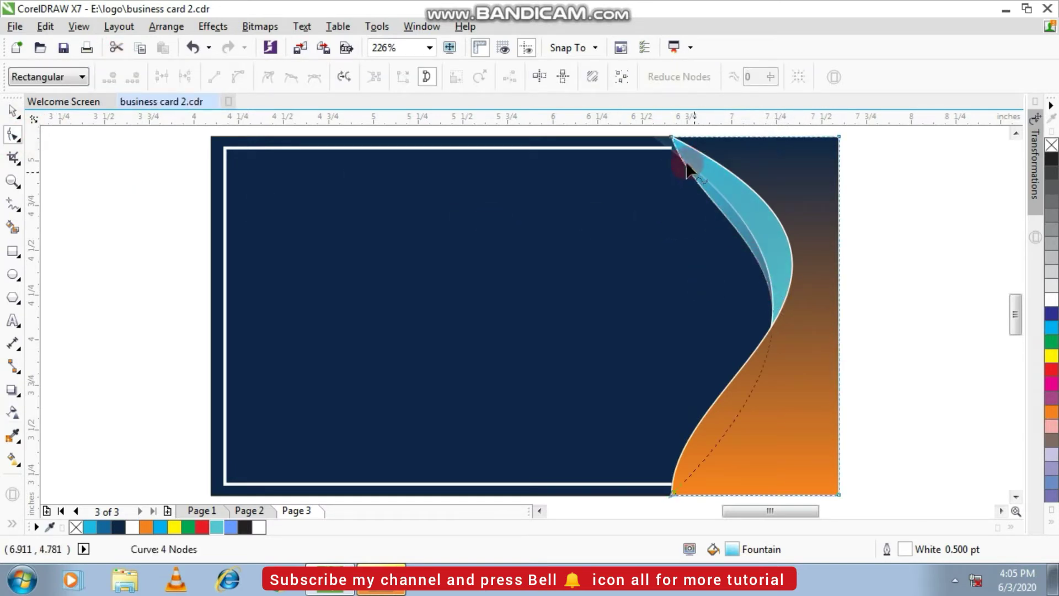
left_click(672, 138)
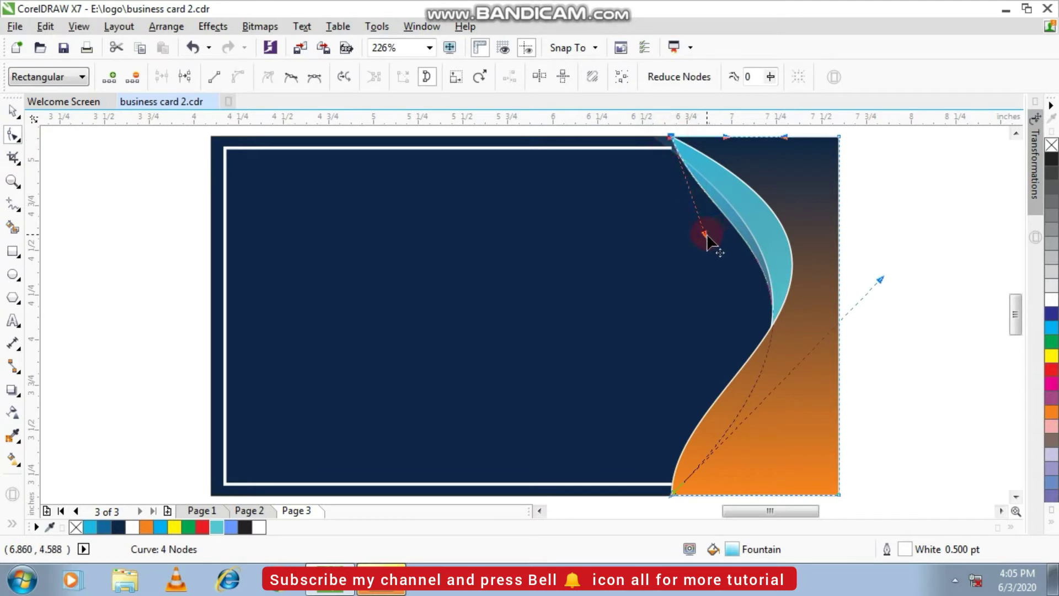
left_click_drag(707, 236, 659, 241)
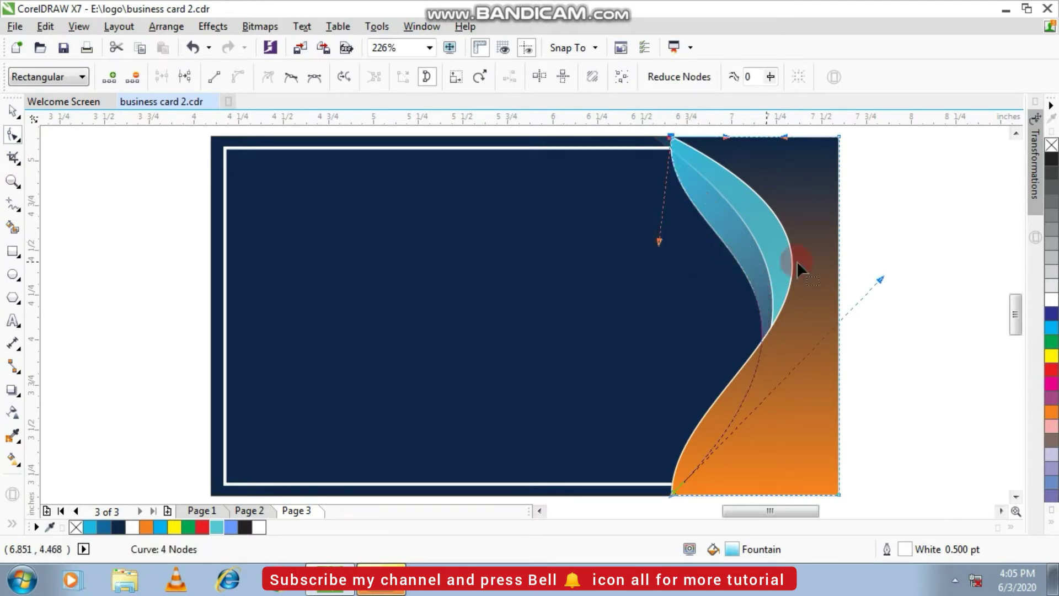
left_click_drag(880, 276, 907, 277)
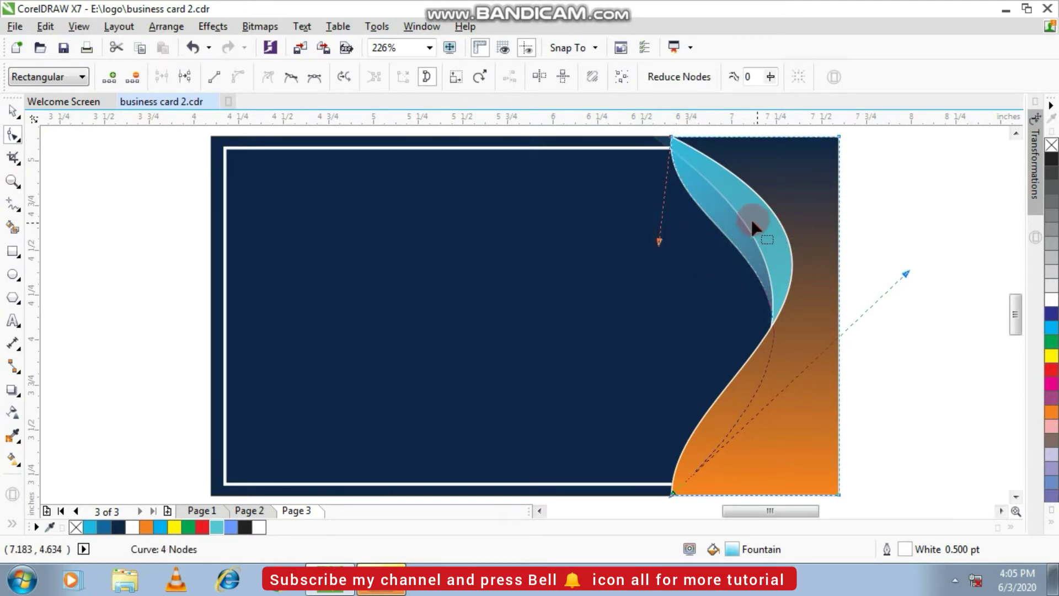
Reshape the turquoise strip's inner edge into a flatter curve running close beside the light-blue strip's inner edge
left_click(763, 222)
left_click(773, 295)
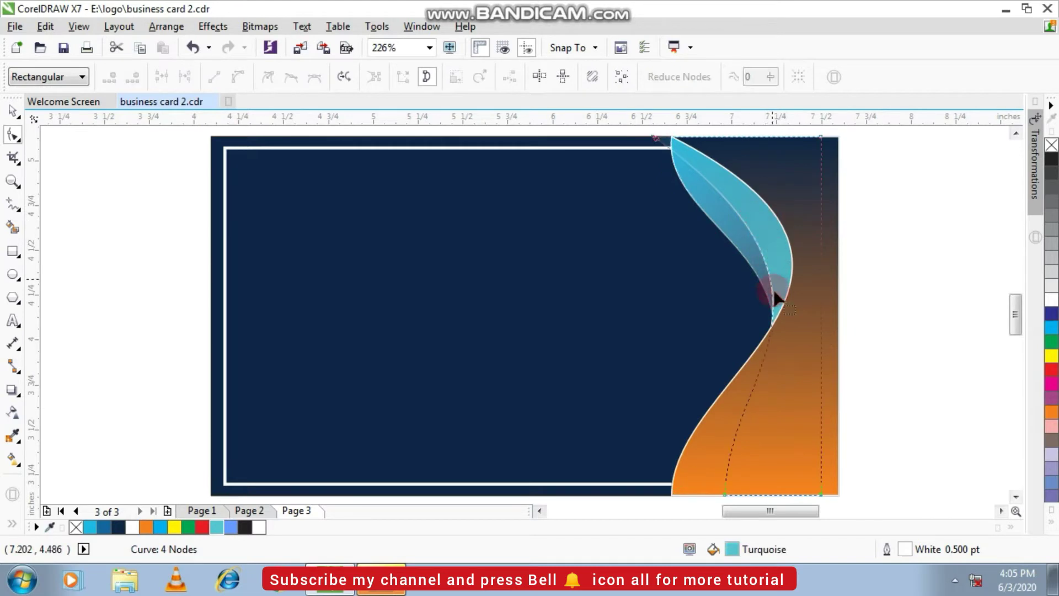
left_click(657, 143)
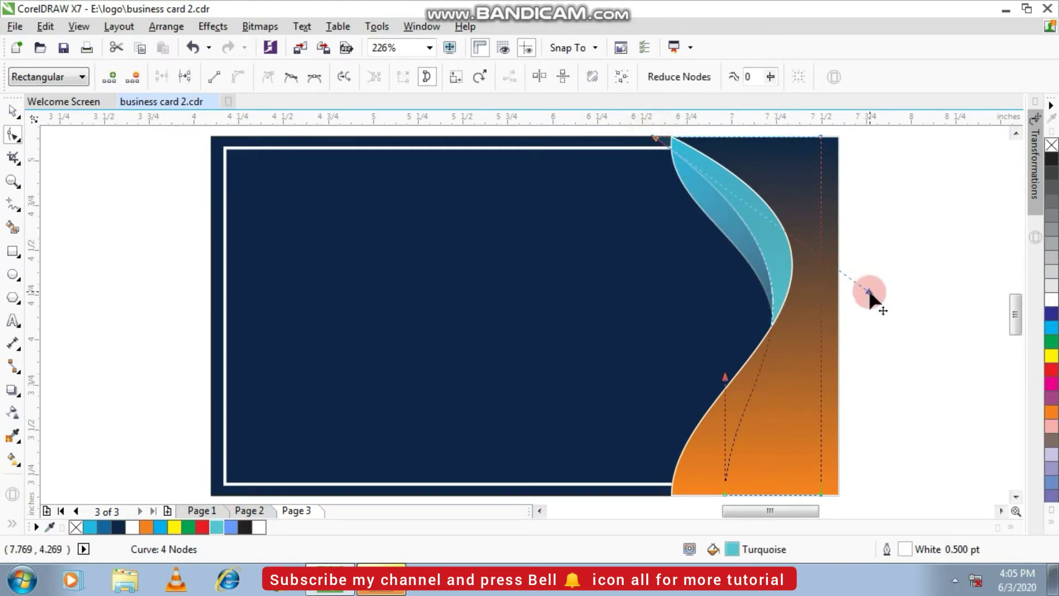
left_click_drag(870, 294, 777, 270)
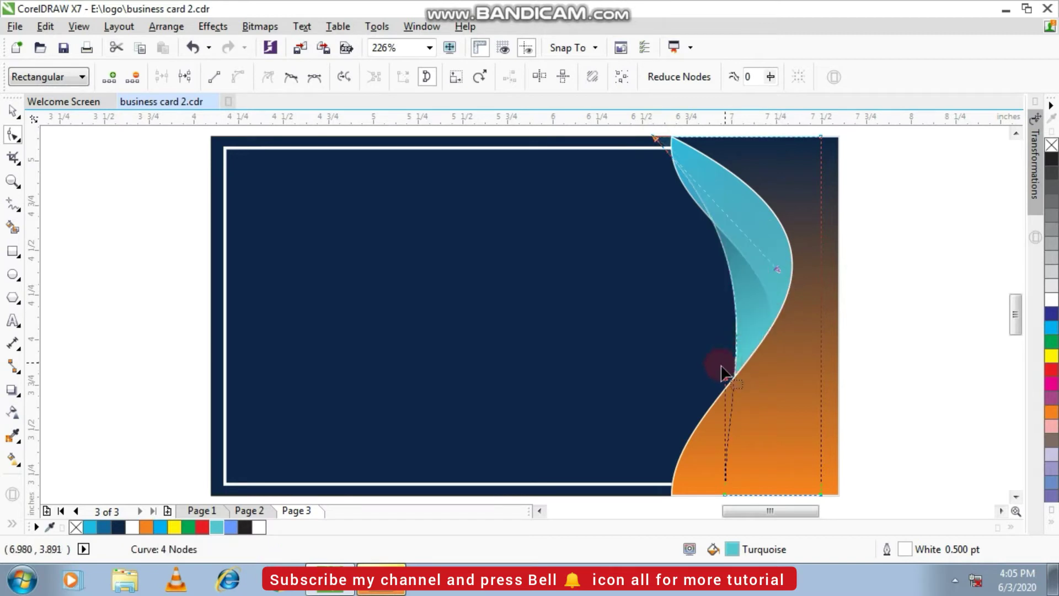
left_click_drag(723, 376, 770, 281)
left_click(12, 111)
left_click(134, 253)
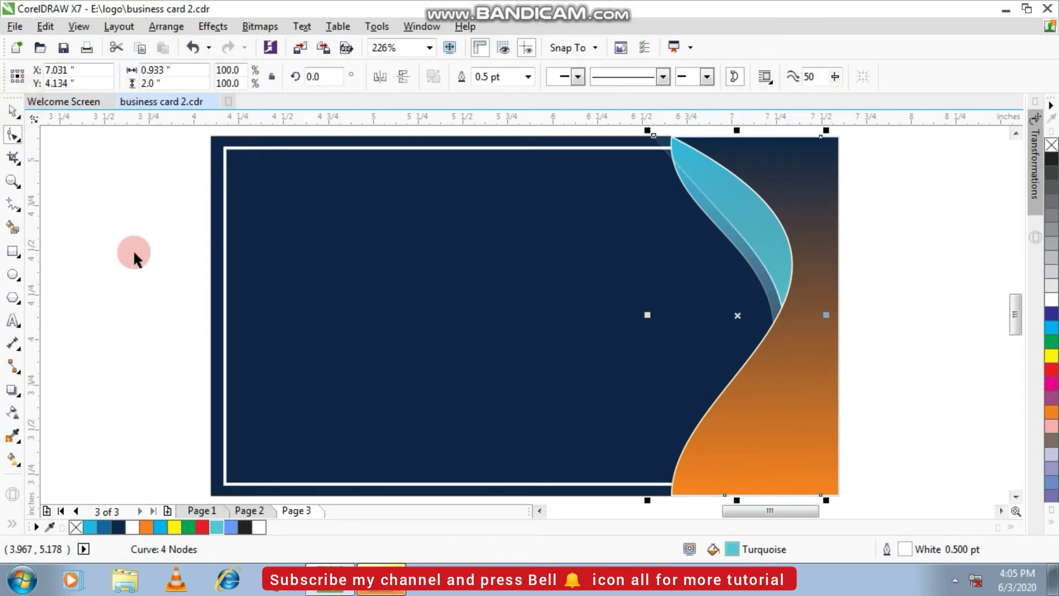
left_click(165, 382)
Shift the turquoise strip's upper inner corner outward past the light-blue tip and rework its inner curve, leaving a light-blue band beside it
scroll(638, 391, "up", 3)
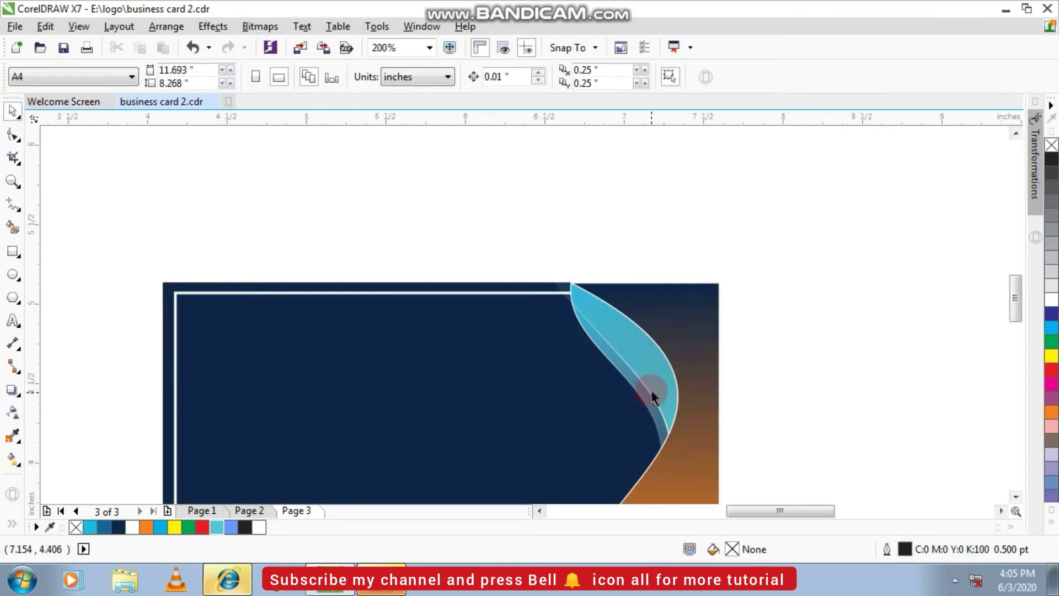
left_click(770, 257)
left_click(23, 139)
left_click(737, 432)
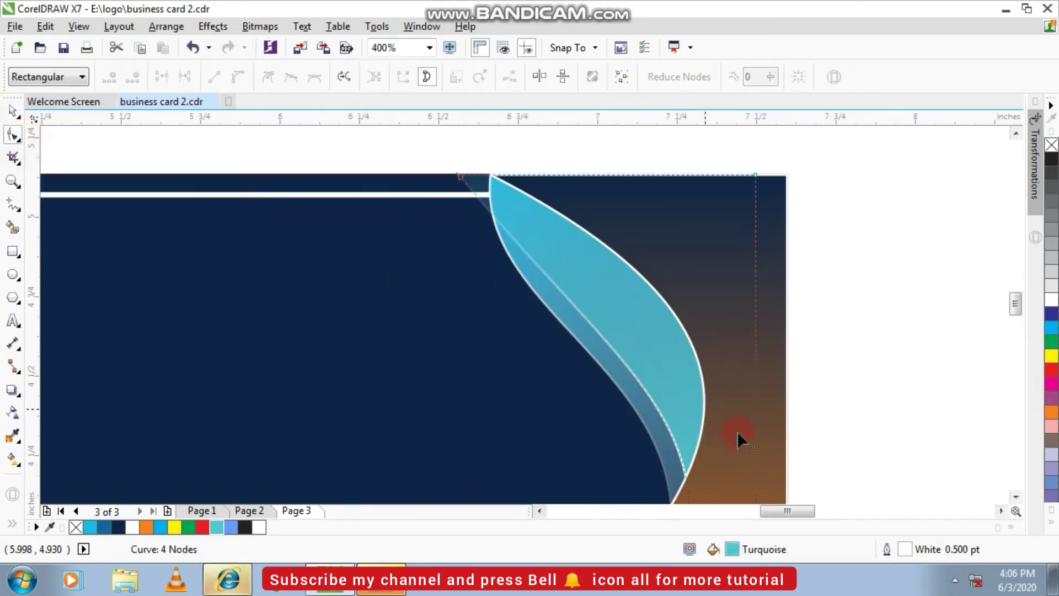
scroll(694, 475, "down", 2)
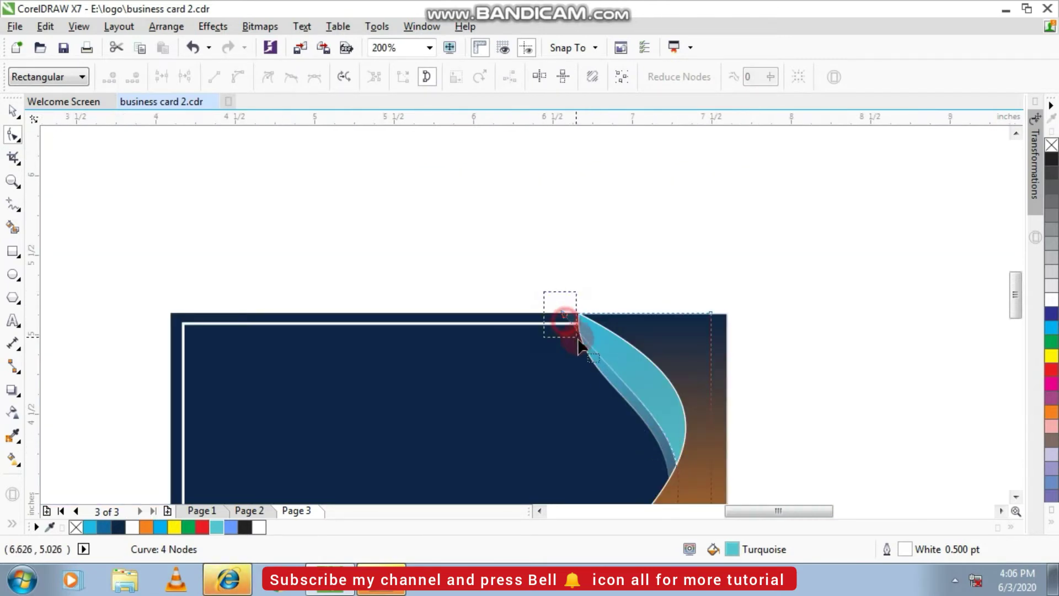
left_click_drag(563, 312, 603, 314)
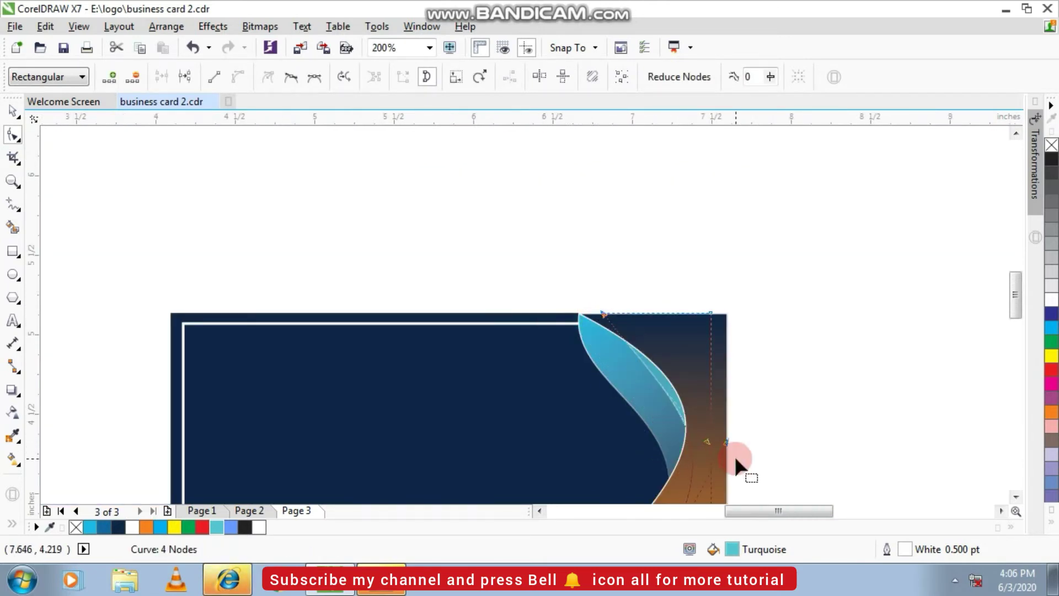
left_click_drag(705, 442, 602, 417)
left_click(647, 454)
scroll(648, 455, "up", 1)
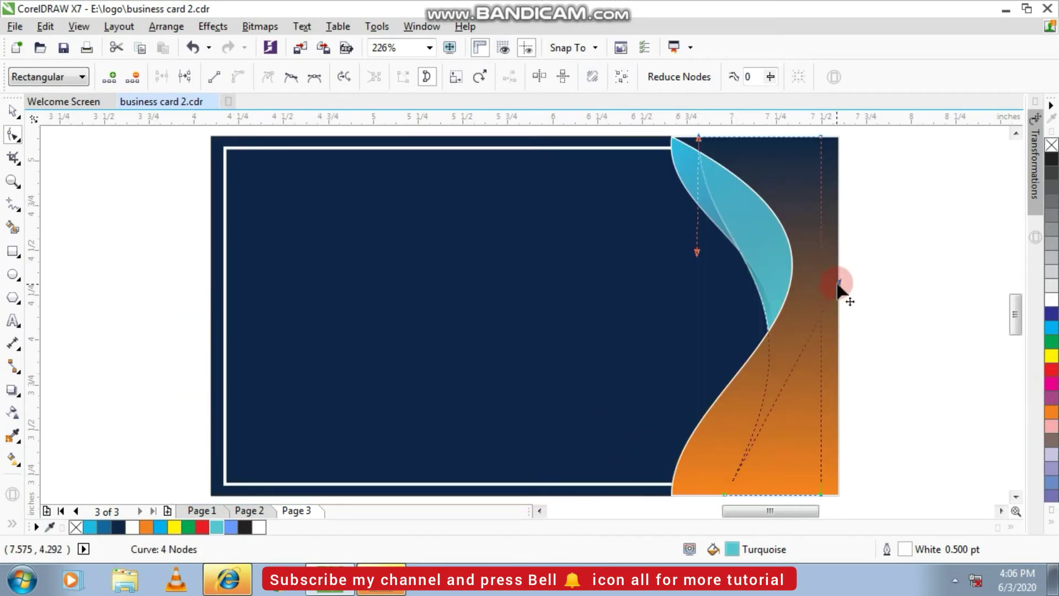
left_click_drag(837, 284, 865, 280)
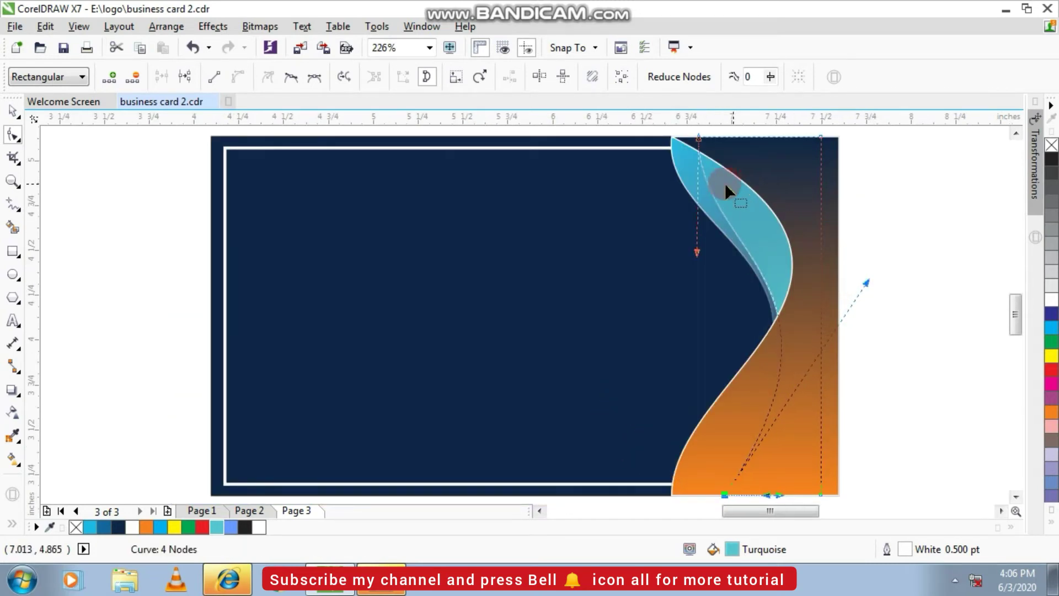
Bulge the light-blue strip's upper inner edge toward the card's centre and pull its lower curve outward so it tapers behind the turquoise strip
left_click(685, 172)
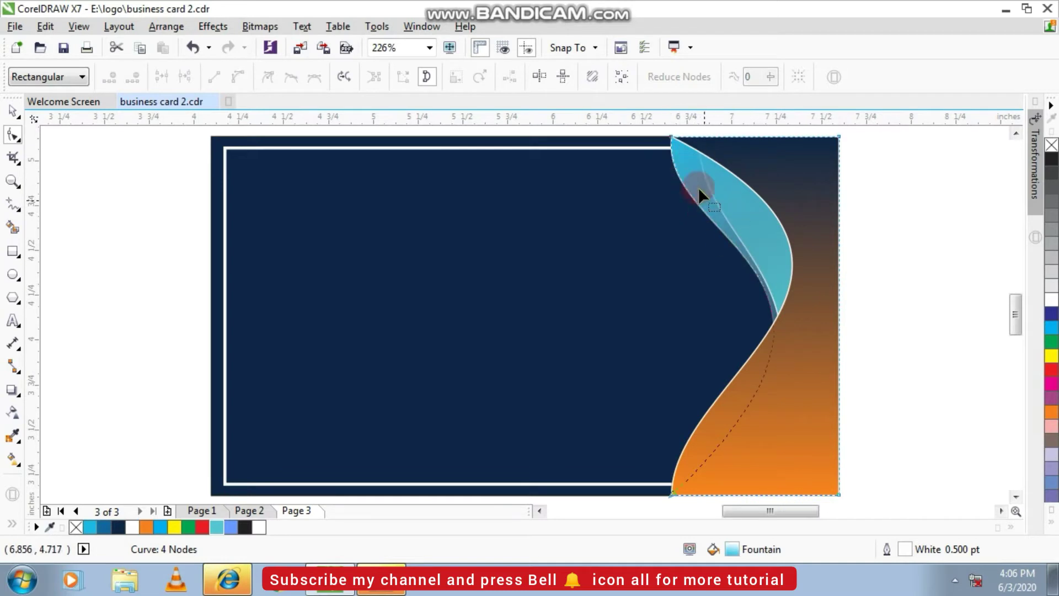
left_click(671, 137)
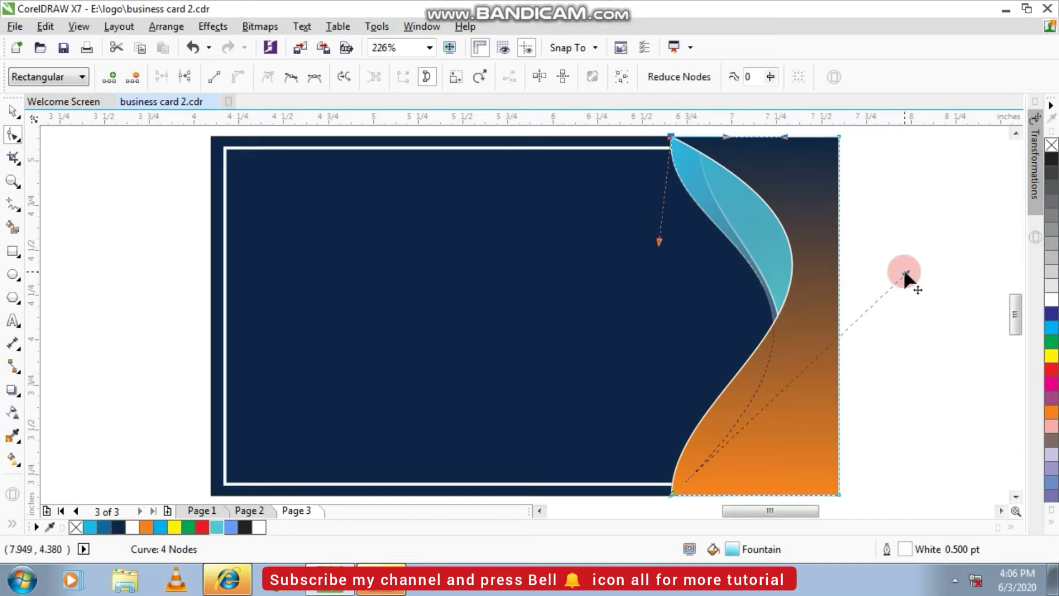
left_click_drag(905, 272, 950, 276)
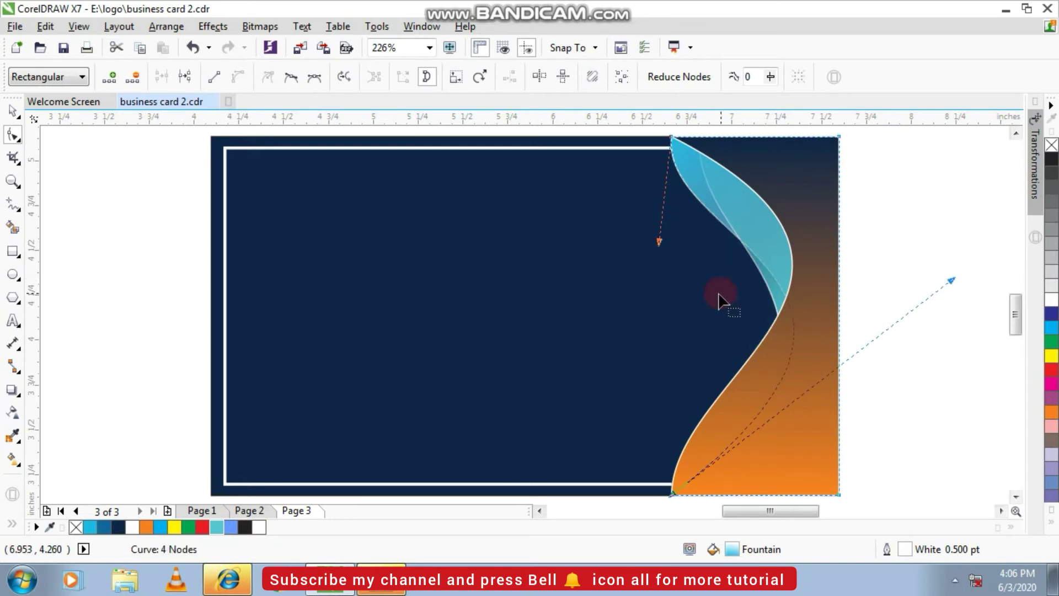
left_click_drag(660, 243, 607, 251)
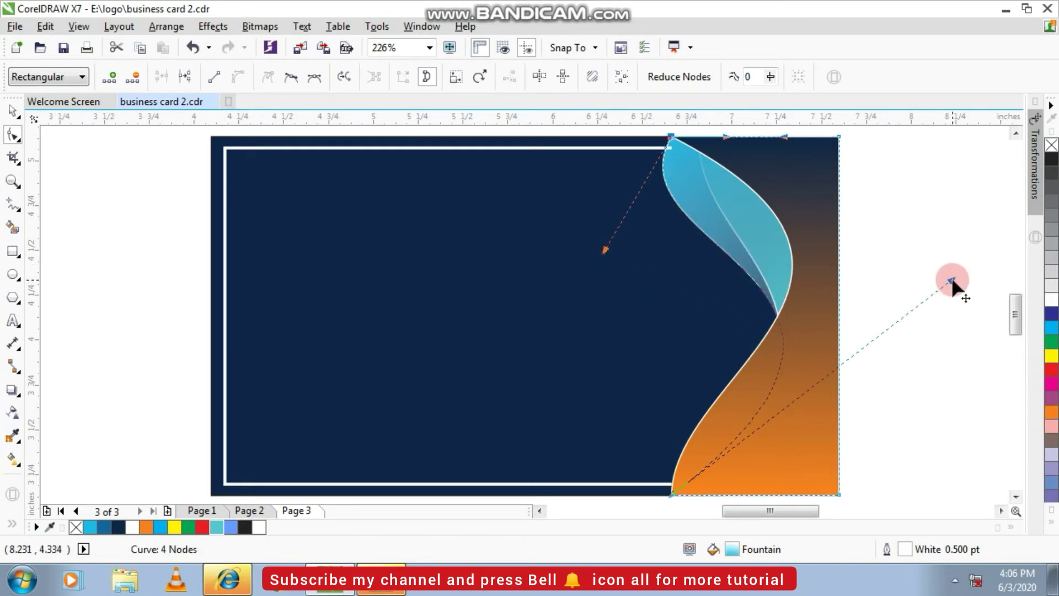
left_click_drag(951, 280, 966, 263)
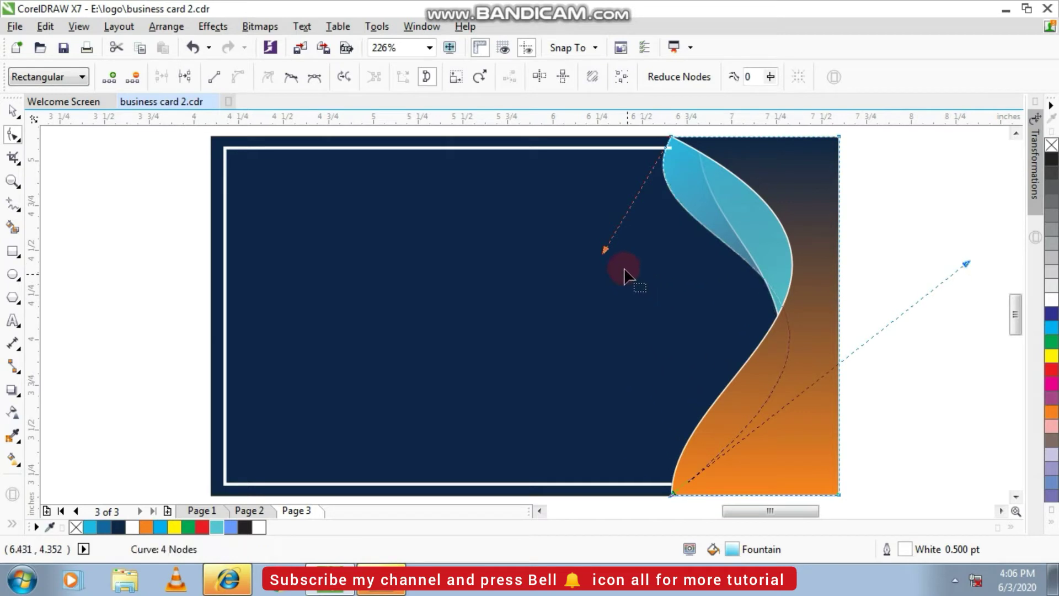
left_click_drag(607, 254, 607, 253)
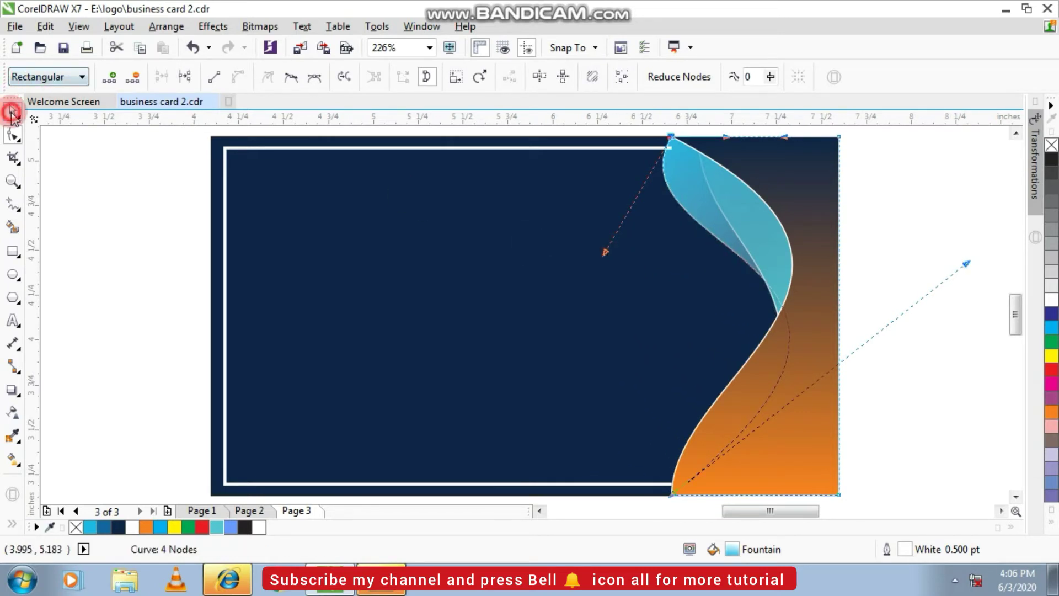
Try blue-violet and turquoise fills on the light-blue strip, settling on the solid light blue R27 G184 B229 (#1BB8E5)
left_click(12, 110)
left_click(229, 527)
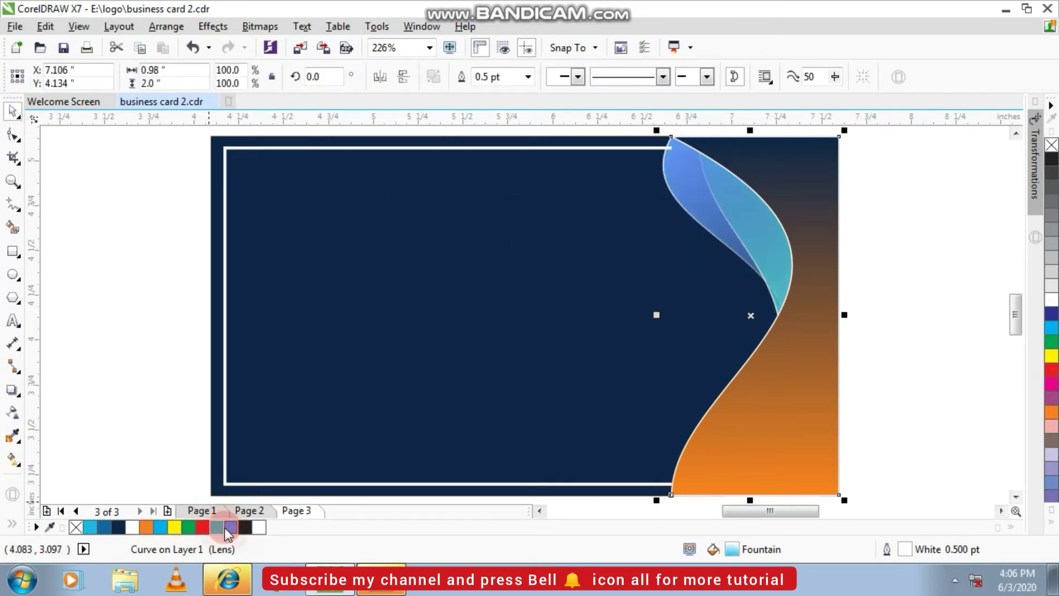
left_click(216, 527)
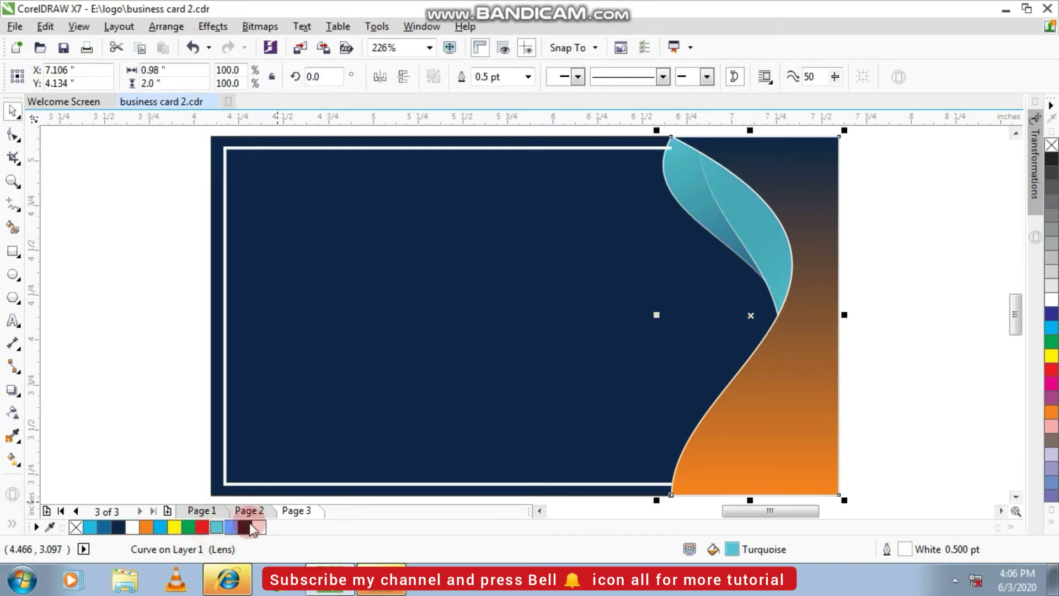
left_click(91, 527)
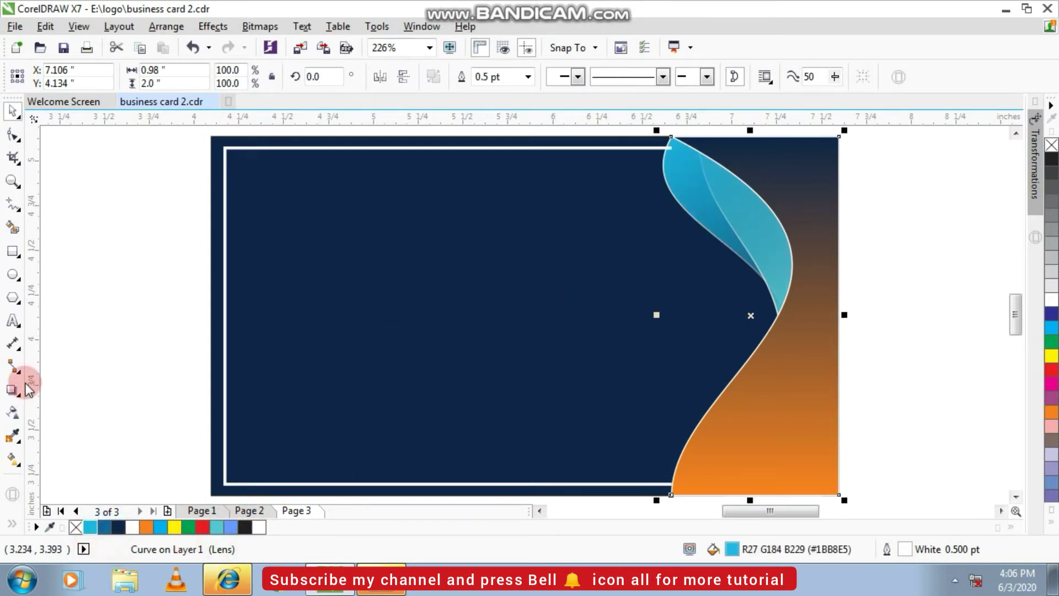
Shorten the light-blue strip's linear transparency to run from 0% at its upper inner edge to 100% at its visible lower tip
left_click(13, 412)
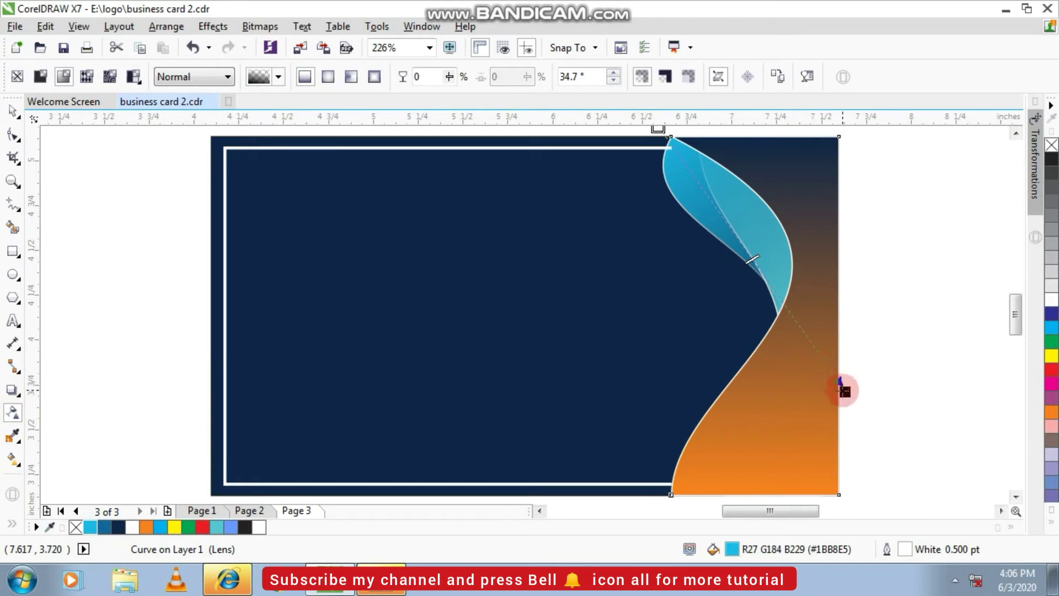
left_click_drag(845, 389, 783, 313)
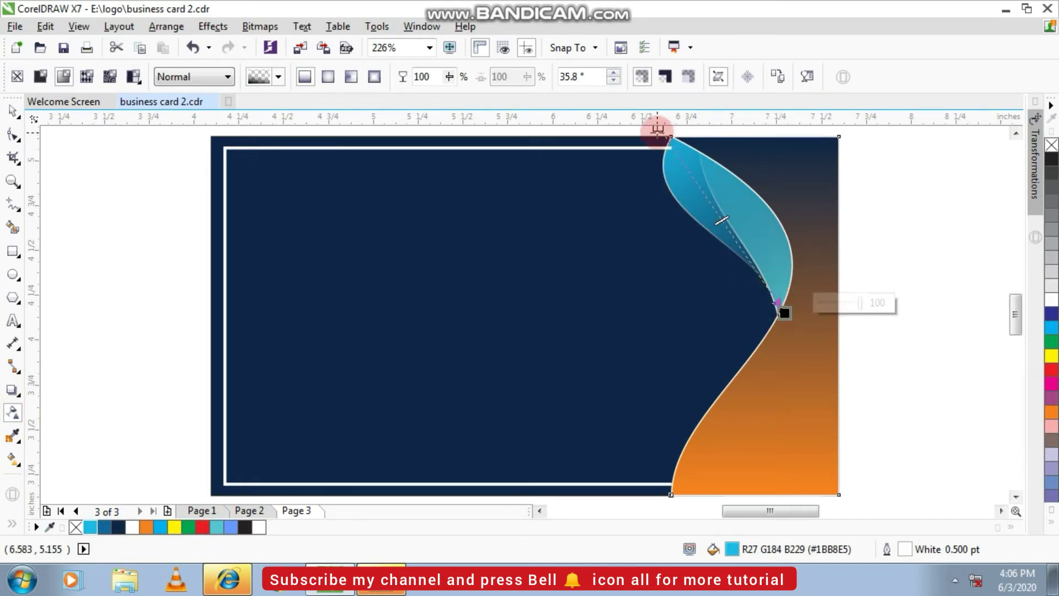
left_click_drag(657, 129, 652, 173)
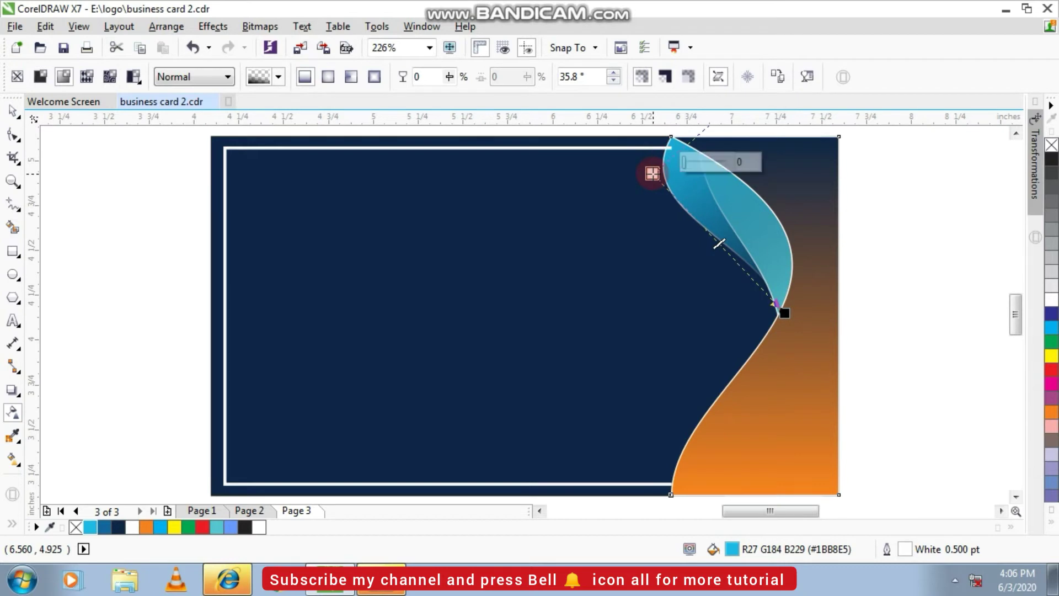
Realign the turquoise strip's linear transparency so it fades from its upper inner corner down to its visible lower tip
left_click(766, 235)
left_click_drag(804, 323, 775, 312)
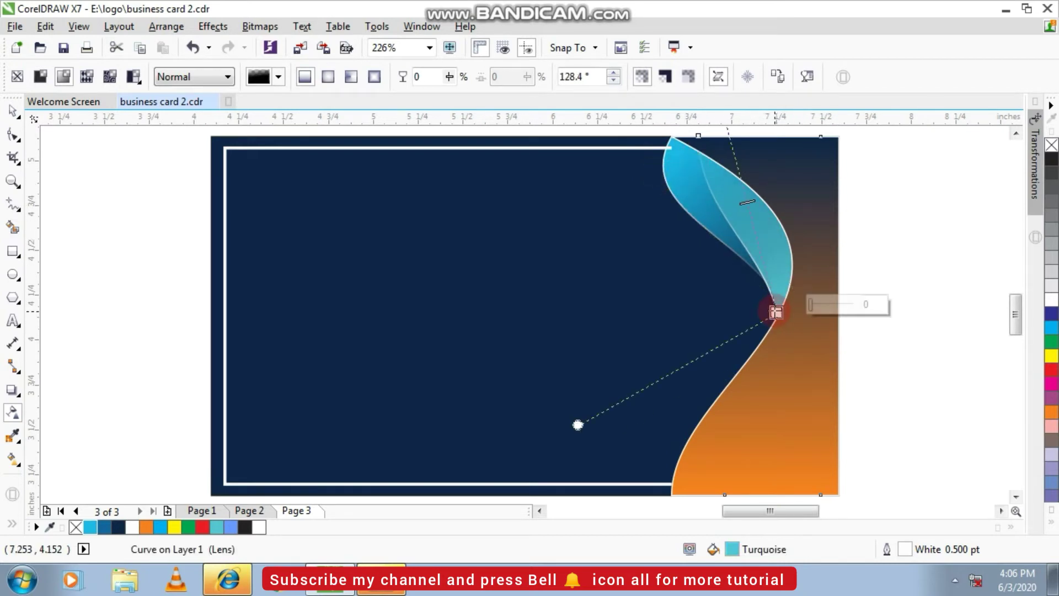
scroll(775, 309, "down", 3)
left_click_drag(741, 183, 872, 226)
scroll(733, 215, "up", 6)
scroll(871, 226, "down", 1)
left_click_drag(889, 390, 802, 211)
left_click_drag(872, 227, 902, 413)
scroll(915, 384, "down", 1)
scroll(915, 385, "up", 1)
scroll(877, 386, "down", 1)
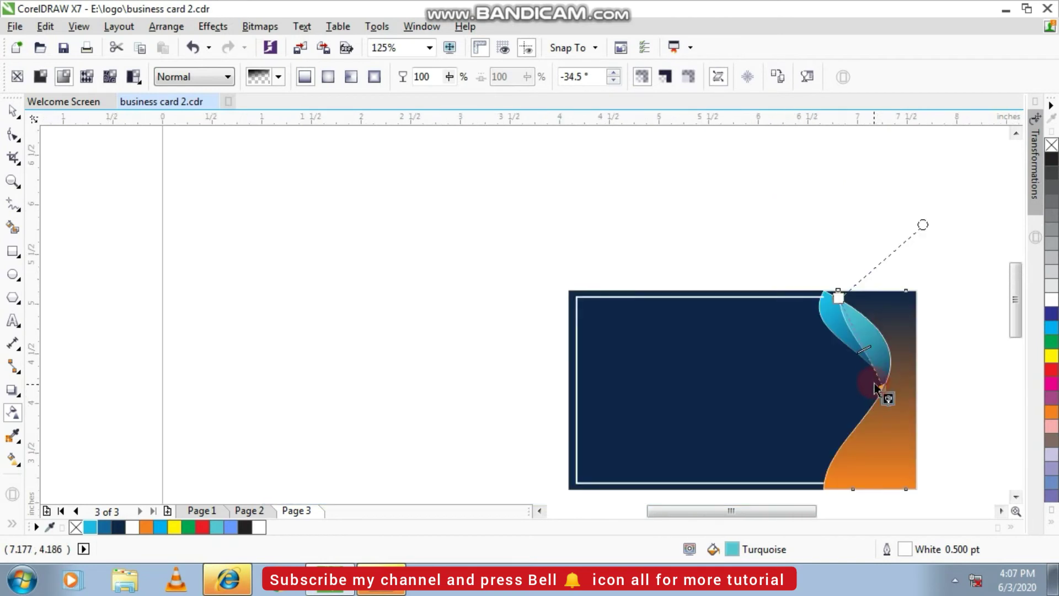
scroll(867, 372, "up", 1)
left_click(15, 110)
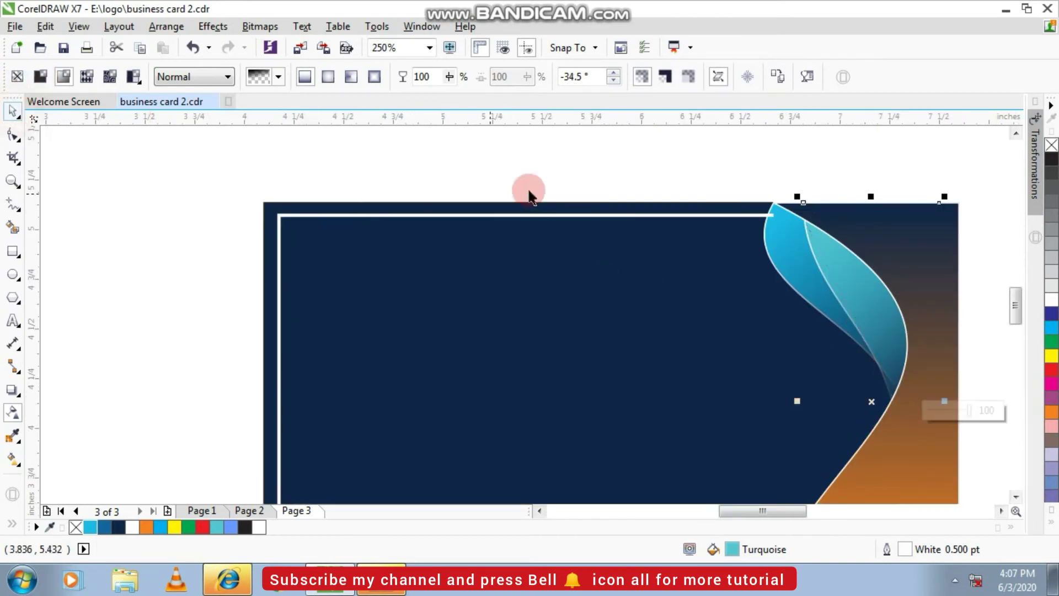
left_click(616, 163)
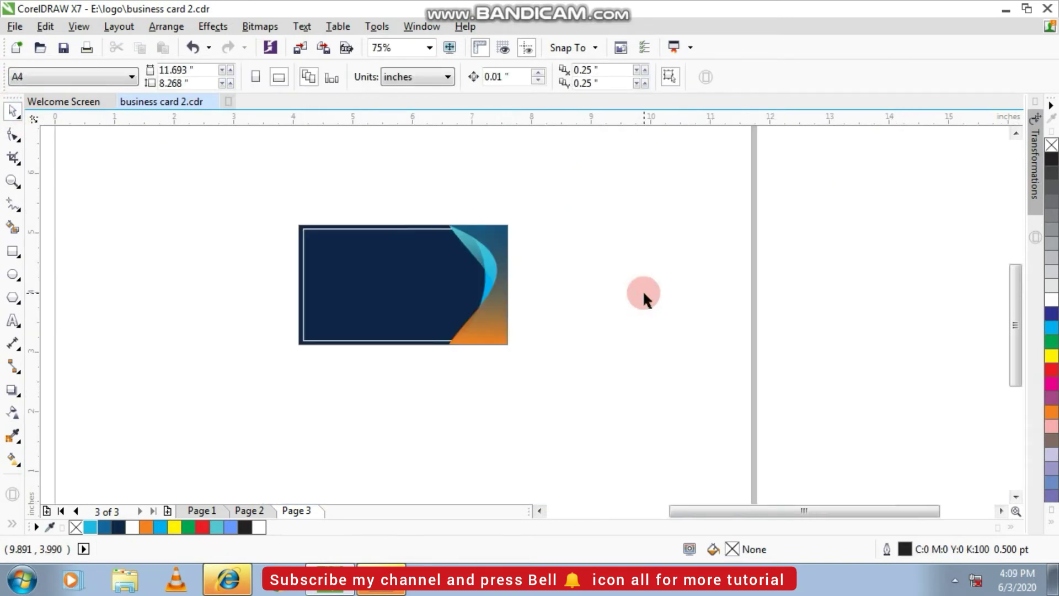
Reshape the outline-free turquoise shape's inner edge so its upper part bows toward the card's centre and its lower part curves in less far outward
key("F4")
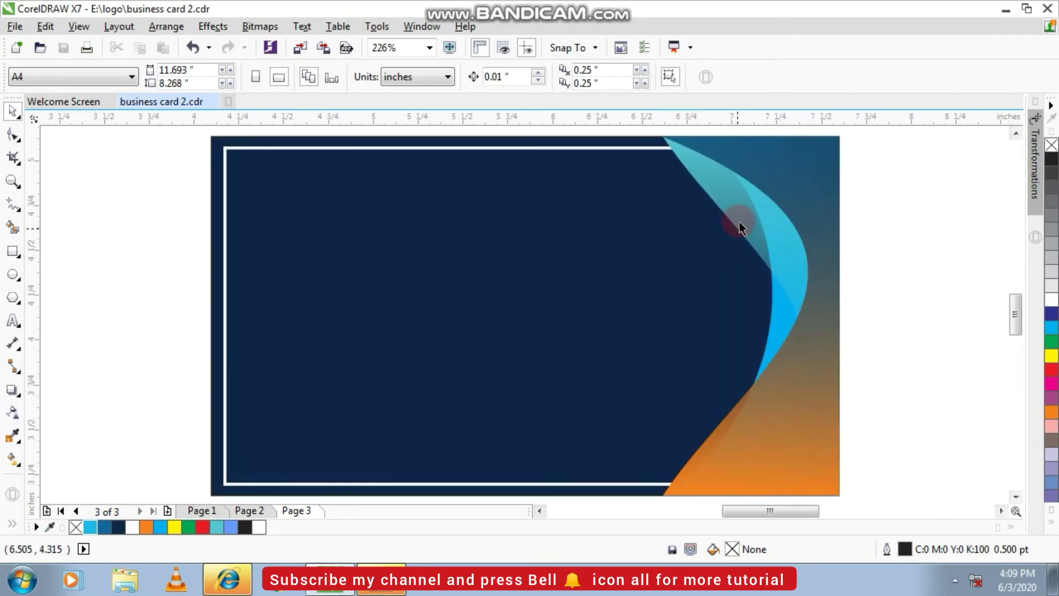
left_click(723, 223)
left_click(90, 253)
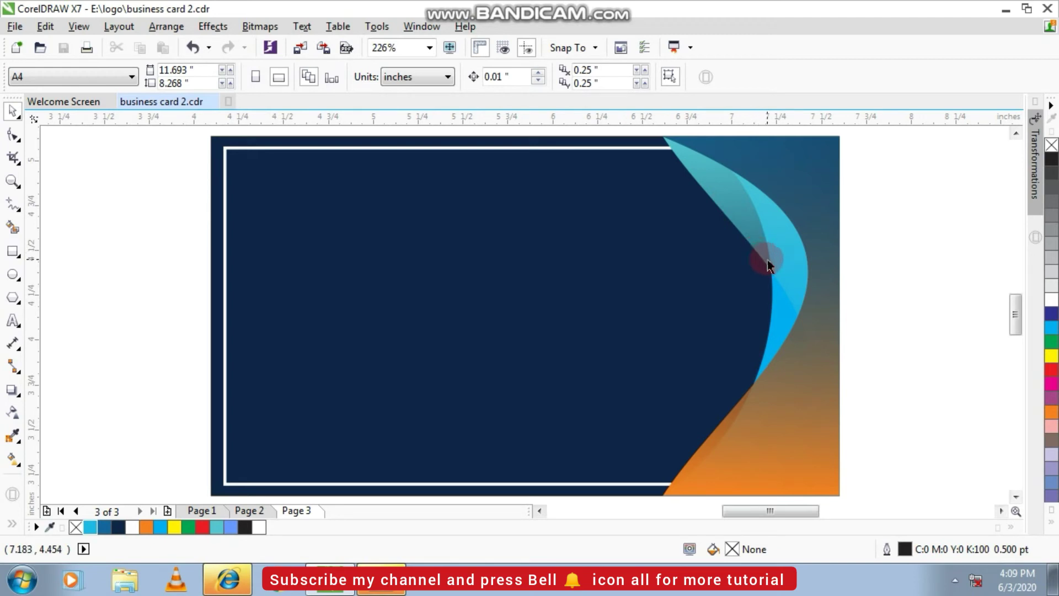
left_click(753, 247)
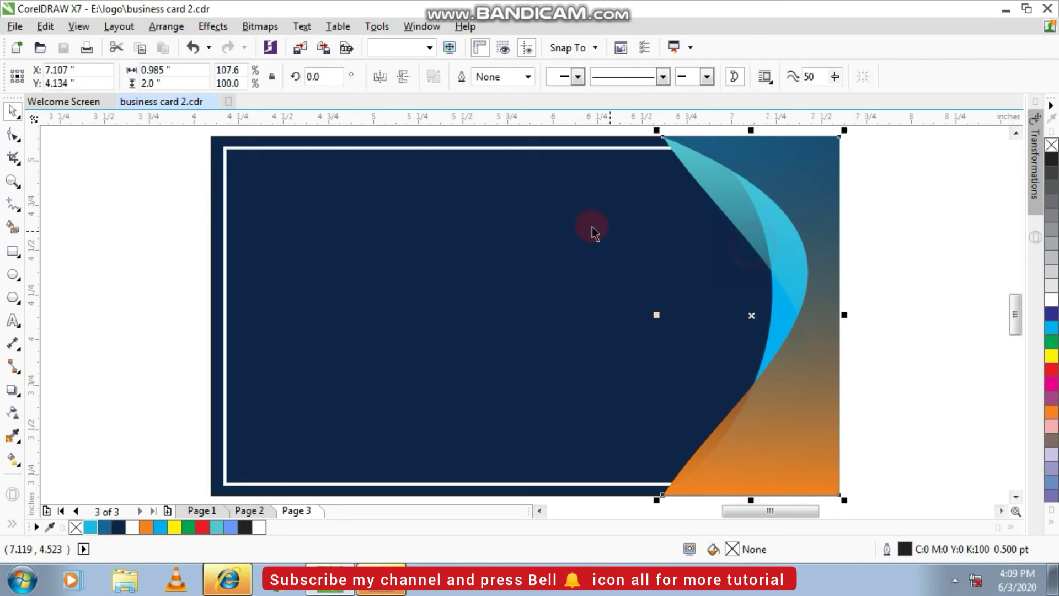
left_click(969, 266)
left_click(428, 224)
left_click(17, 150)
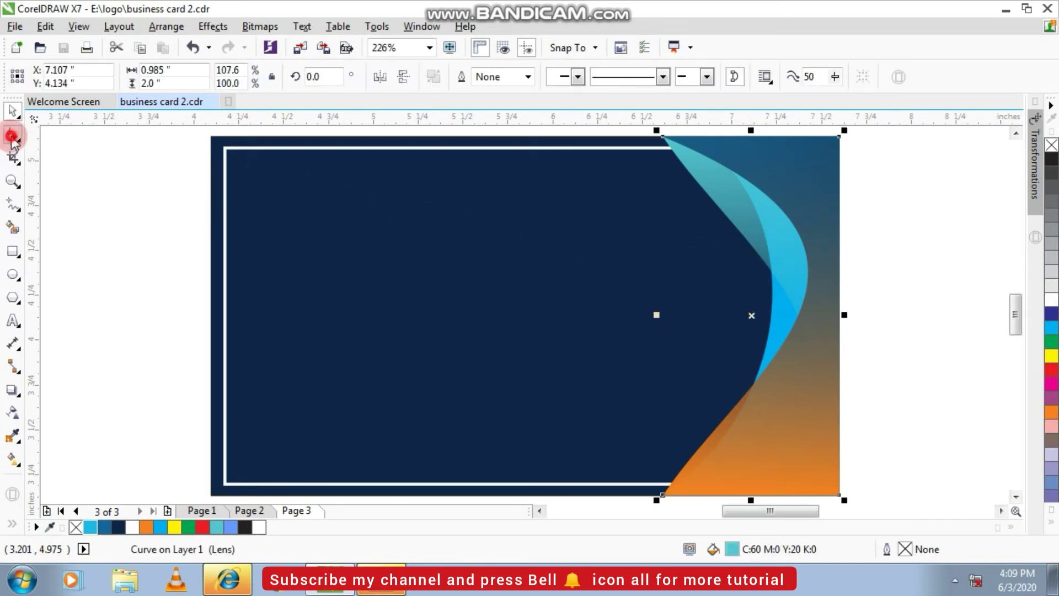
left_click(12, 137)
left_click(665, 493)
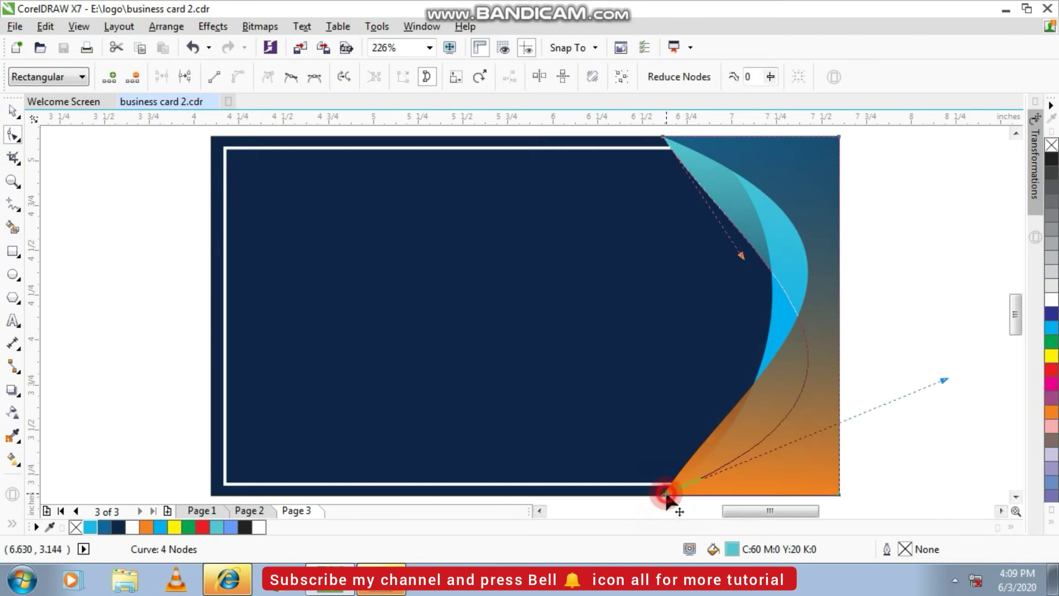
left_click_drag(741, 255, 727, 262)
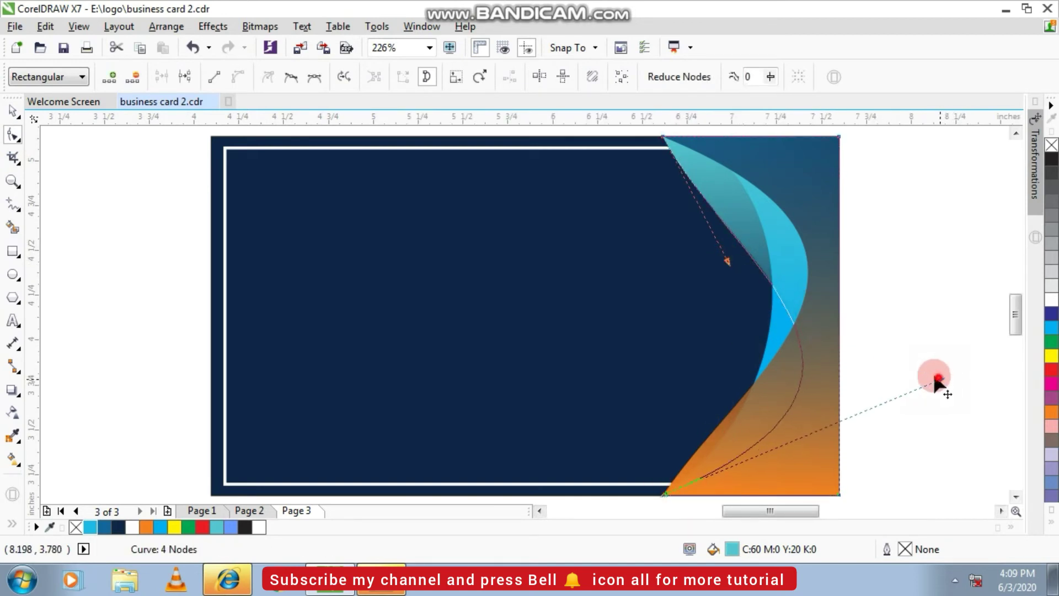
left_click_drag(937, 377, 898, 286)
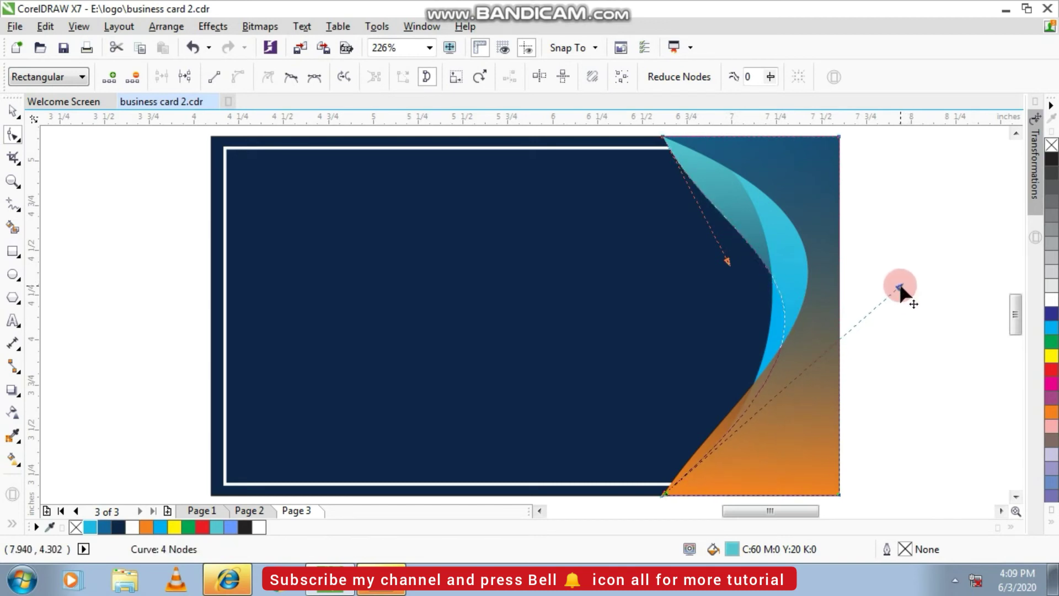
Reshape the lower part of the light-blue strip's inner edge by slightly adjusting the curve at its lowest node
left_click(789, 262)
left_click(771, 339)
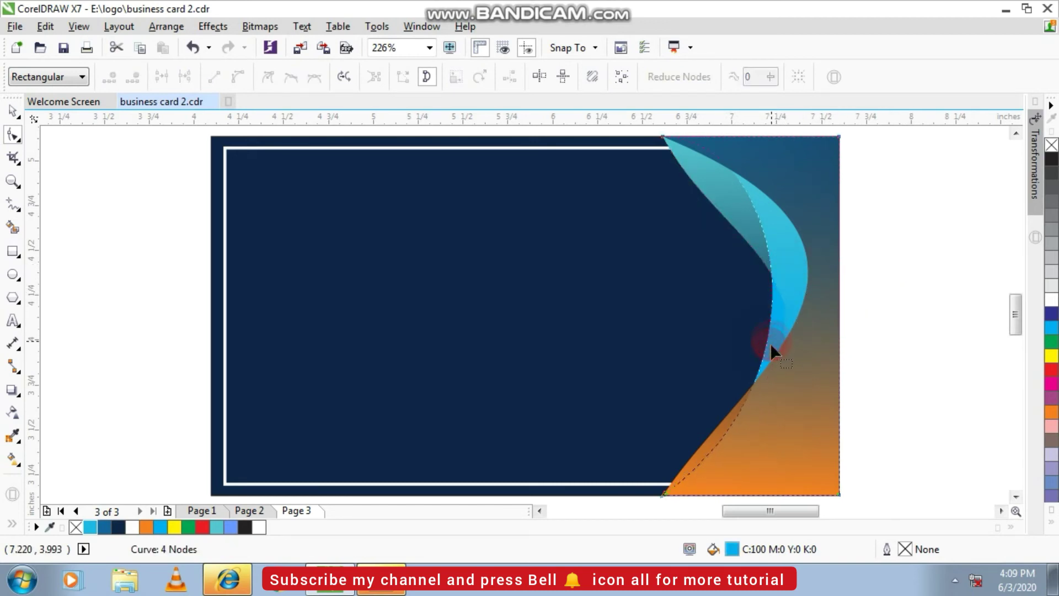
left_click(666, 493)
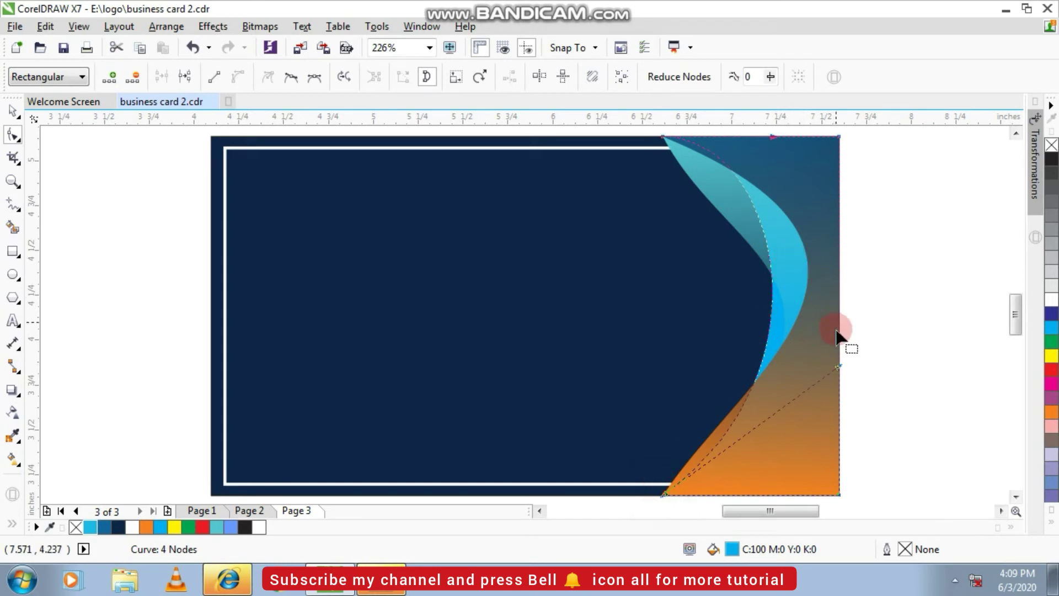
mouse_move(839, 367)
left_mouse_down()
mouse_move(820, 361)
mouse_move(836, 369)
left_mouse_up()
scroll(812, 363, "down", 3)
scroll(812, 363, "up", 4)
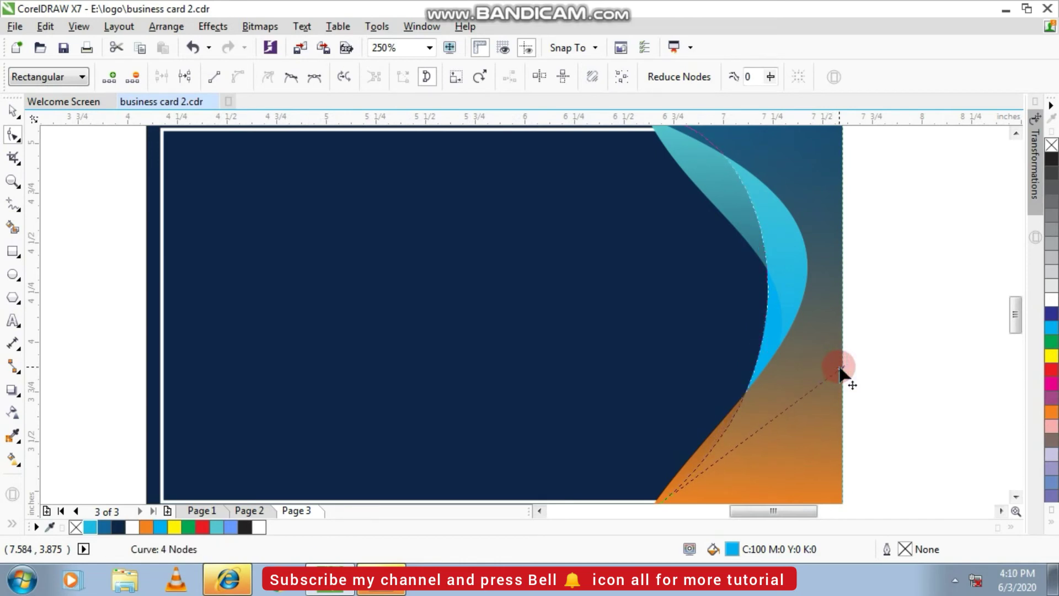
key("space")
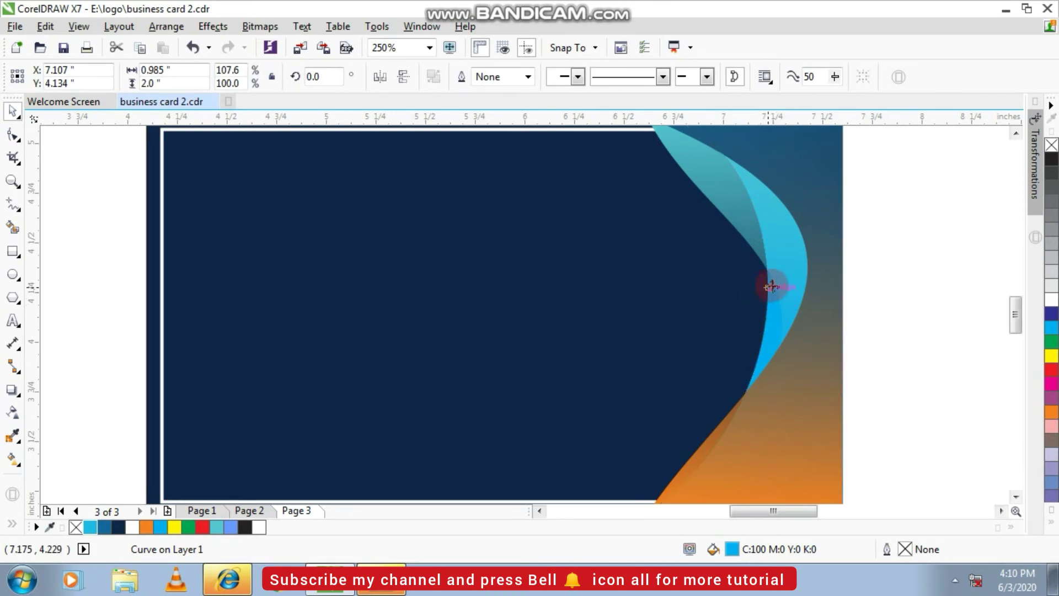
left_click(936, 289)
key("shift+F4")
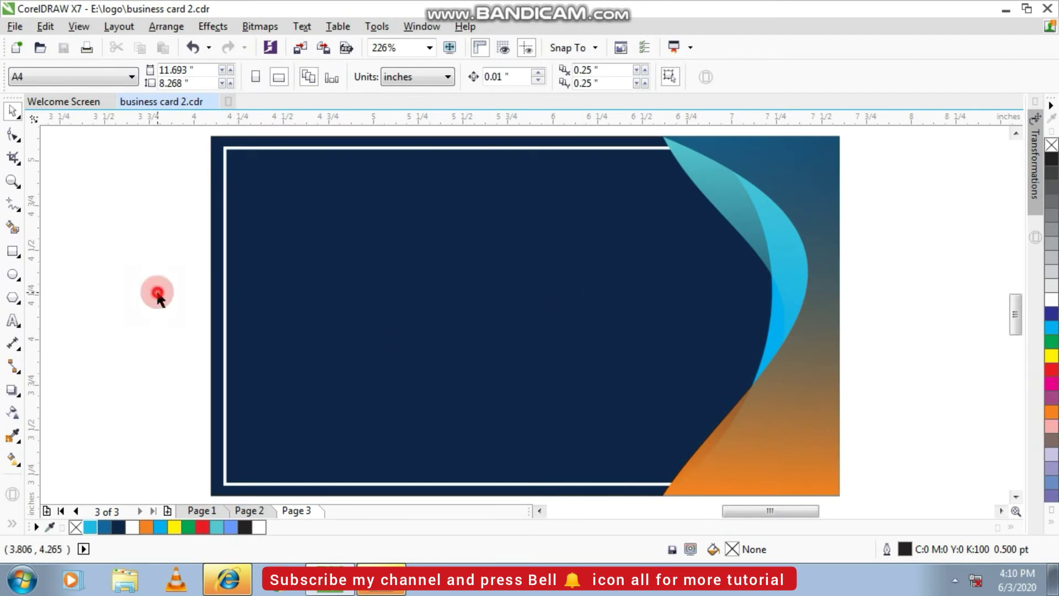
Bring the name, company logo and contact details from Page 2 to the empty area beside the card on Page 3
left_click(265, 511)
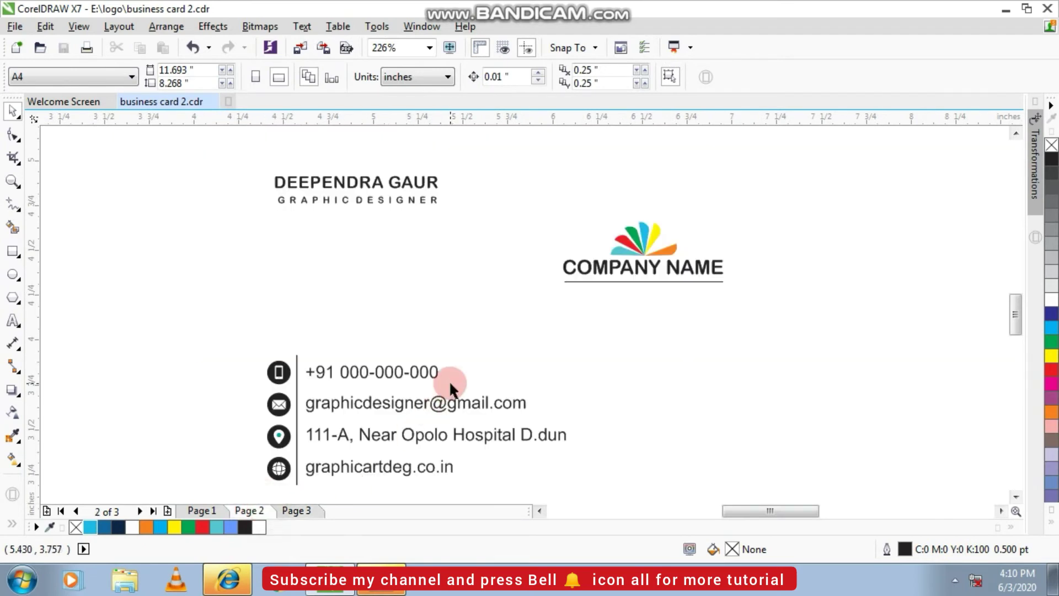
scroll(452, 380, "down", 3)
left_click_drag(229, 201, 687, 463)
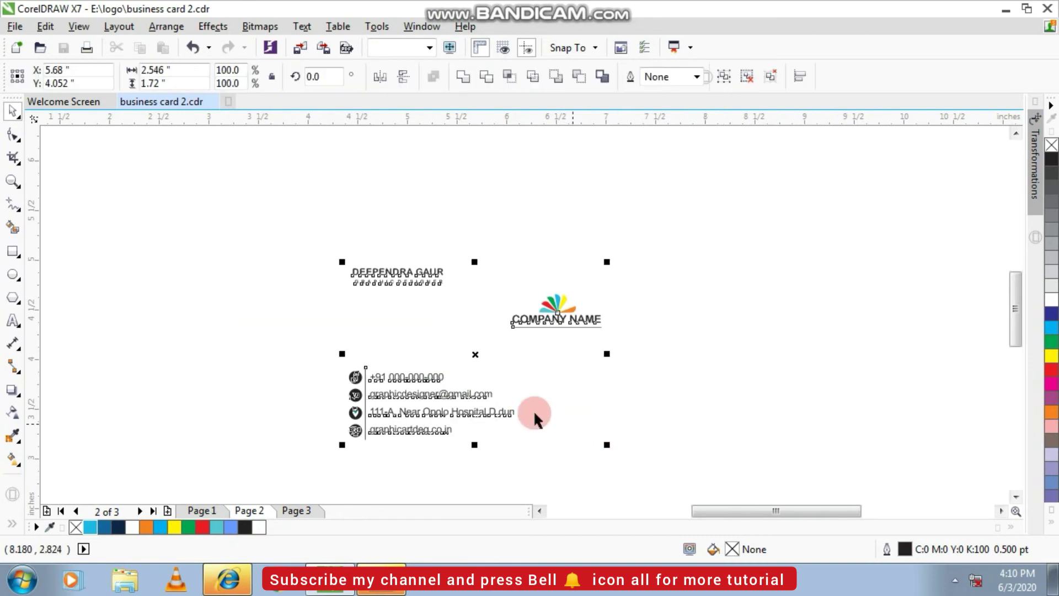
left_click_drag(474, 355, 173, 288)
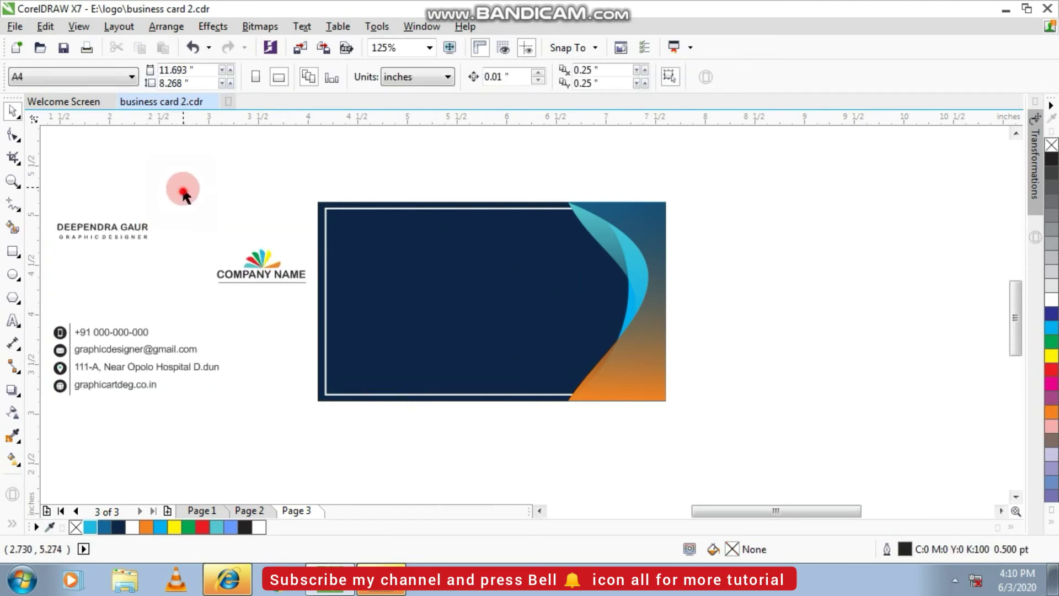
Place the person's name and job title in the card frame's upper corner opposite the curves and recolour both lines white
left_click_drag(185, 189, 44, 259)
left_click_drag(198, 230, 476, 226)
scroll(481, 227, "up", 4)
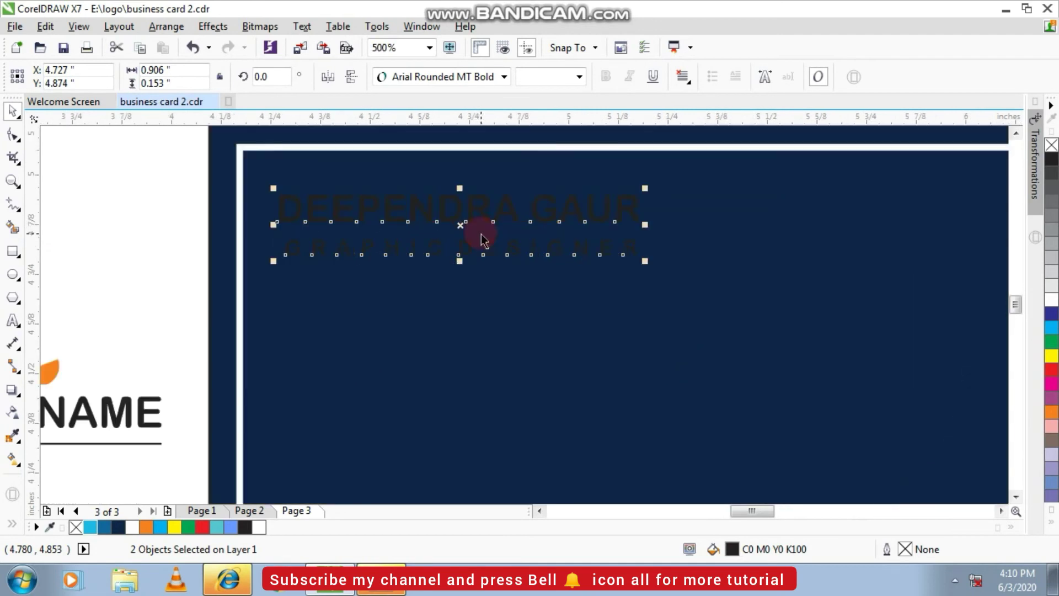
left_click(142, 165)
left_click(342, 213)
left_click(246, 352, "shift")
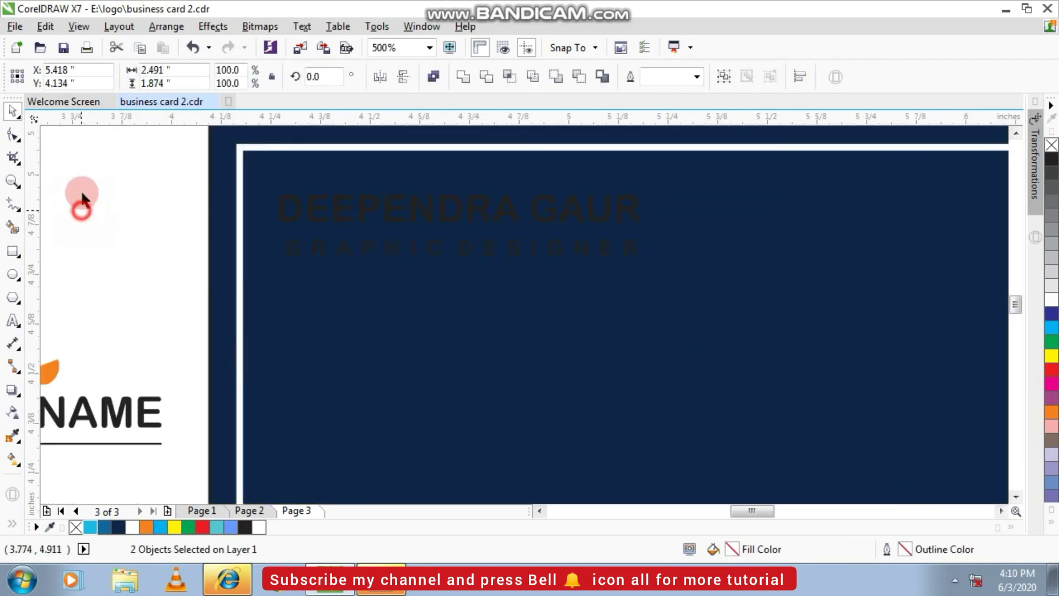
left_click_drag(81, 189, 656, 273)
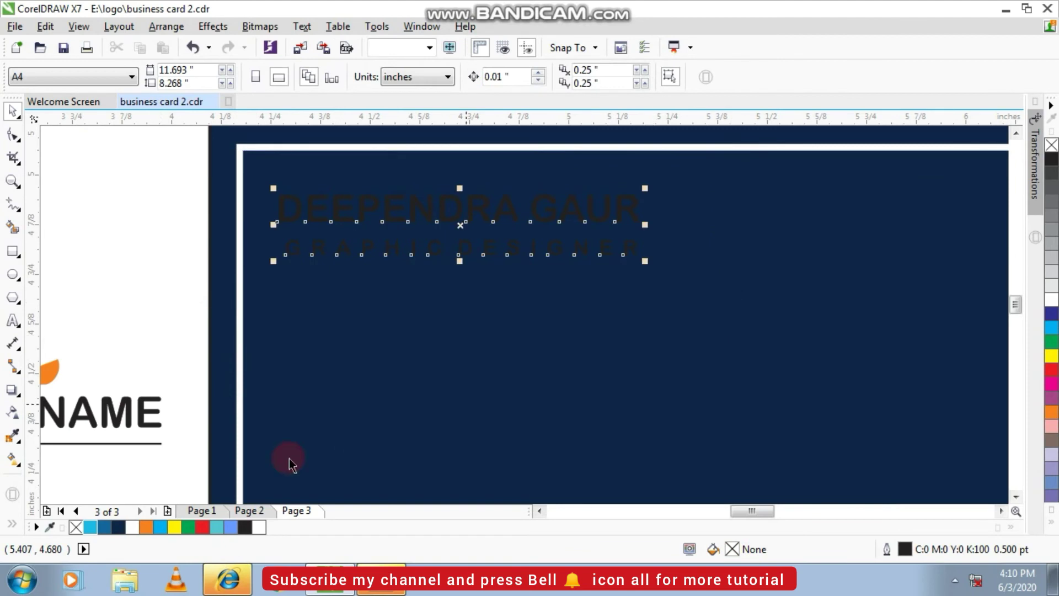
left_click(258, 527)
left_click(128, 279)
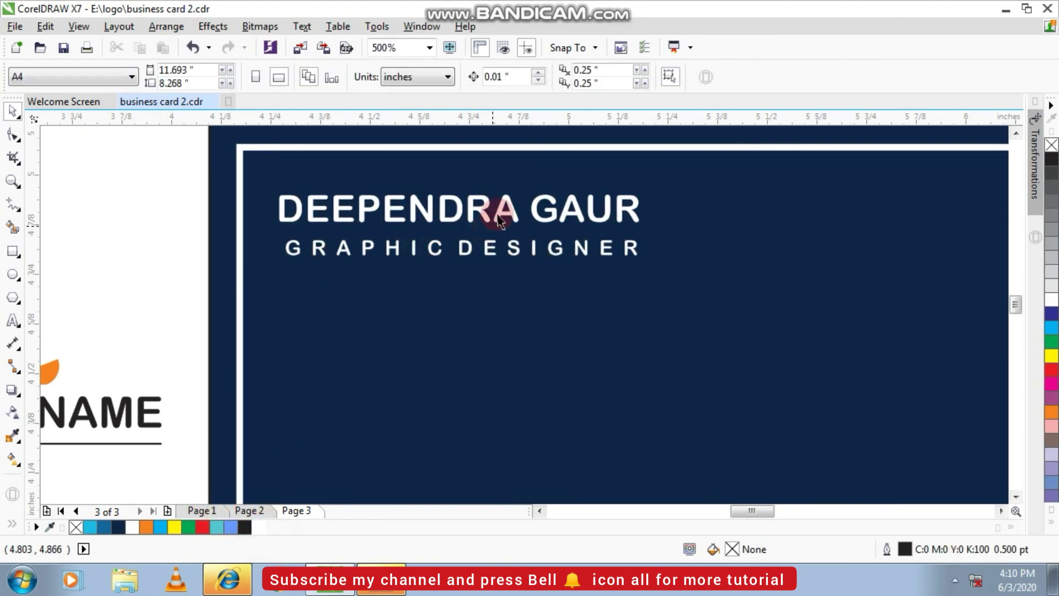
Colour the first name orange and the word DESIGNER turquoise in the card's name lines
double_click(518, 225)
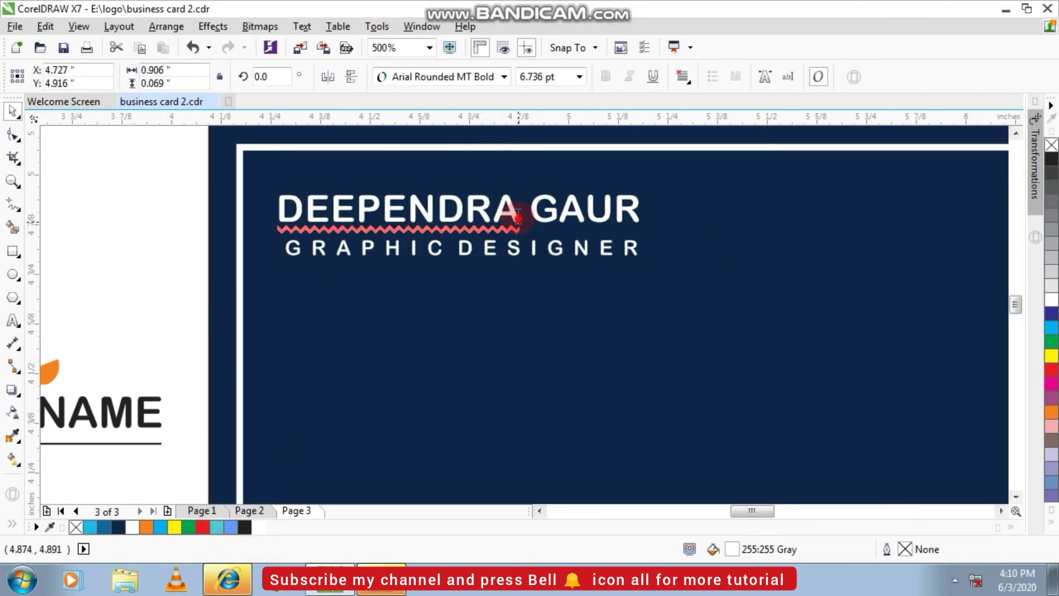
left_click_drag(518, 221, 278, 215)
left_click(147, 530)
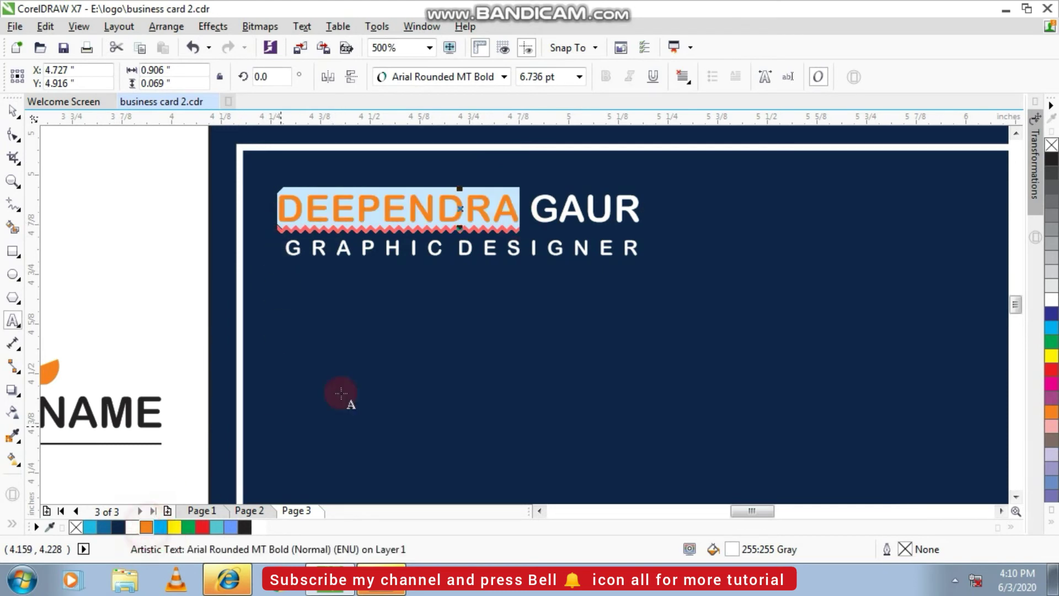
left_click_drag(459, 248, 526, 328)
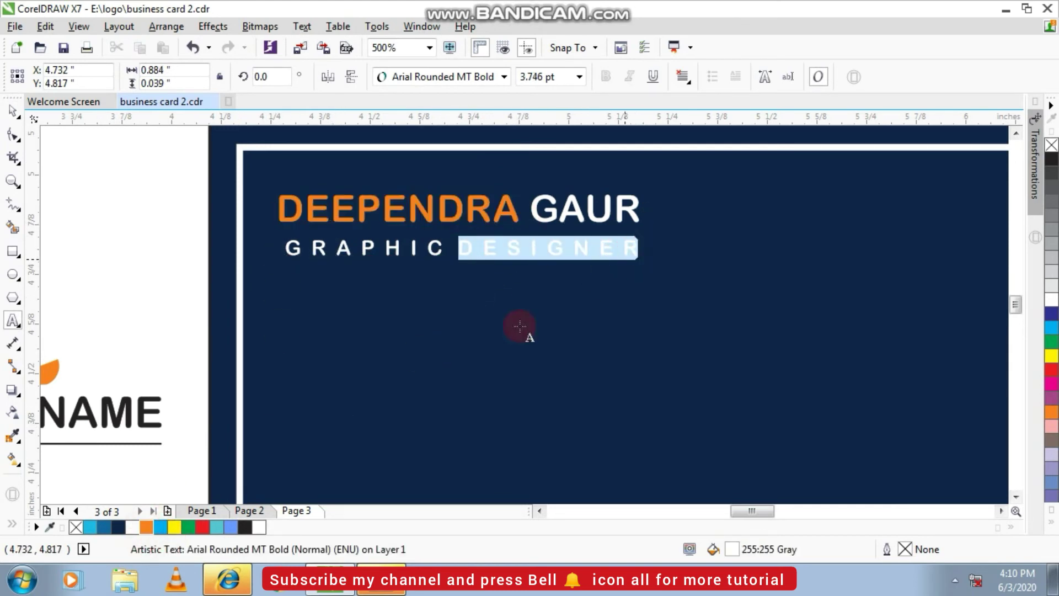
left_click(221, 525)
left_click(13, 137)
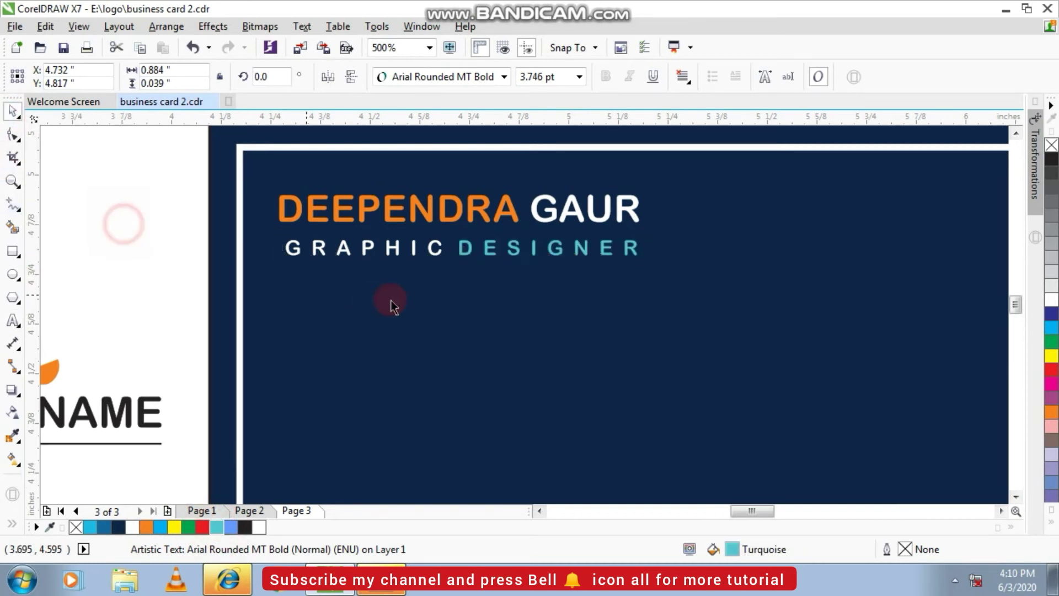
key("Escape")
Move the company logo with its name and underline onto the card, next to the curved shapes
scroll(438, 290, "down", 1)
scroll(439, 293, "down", 1)
left_click_drag(189, 274, 397, 369)
left_click_drag(331, 317, 605, 313)
scroll(601, 342, "up", 2)
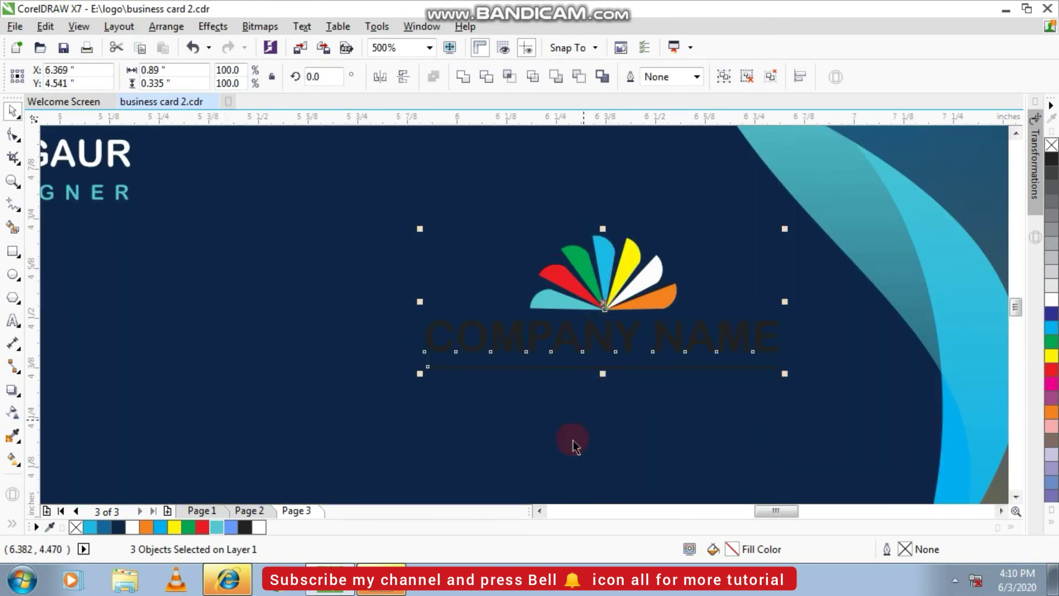
Recolour the COMPANY NAME text and its underline white
left_click(574, 446)
left_click(517, 347)
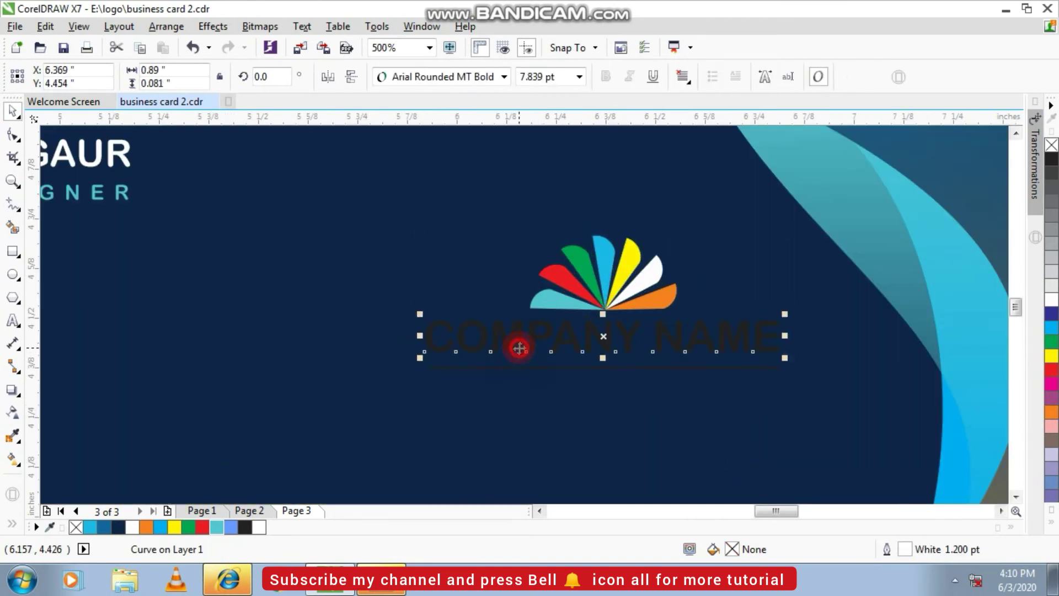
left_click(347, 466, "shift")
left_click(262, 528)
left_click(512, 428)
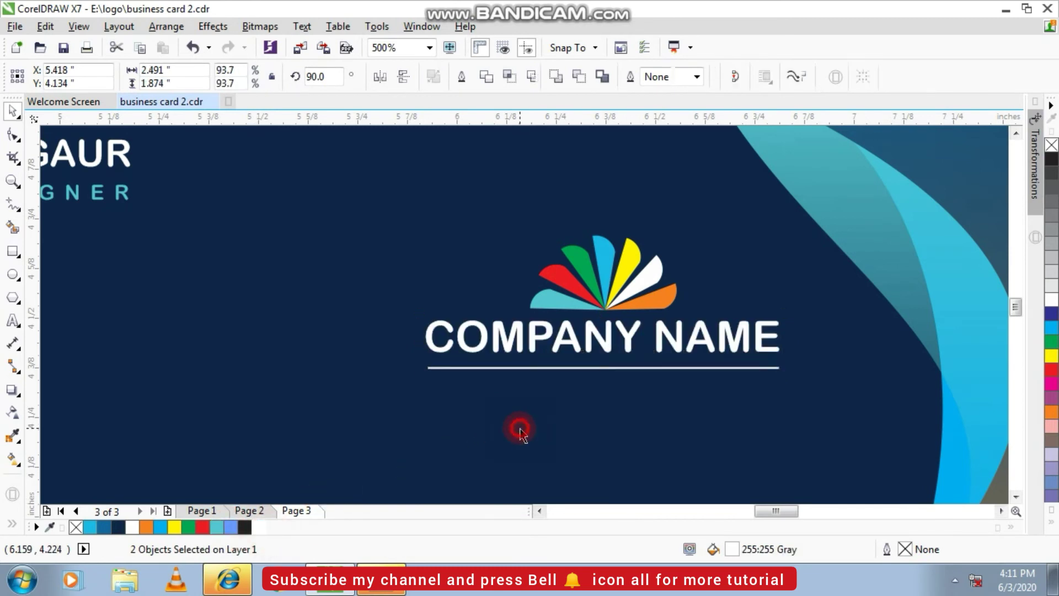
Shrink the COMPANY NAME text about its centre to about 5.7 pt and scale the underline to match its width
left_click(659, 353)
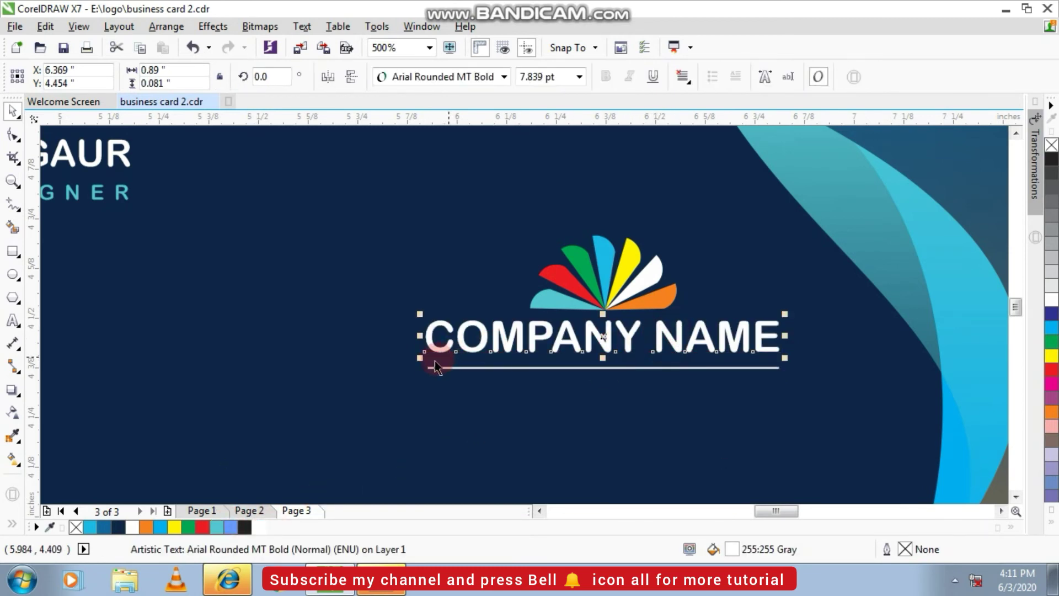
left_click_drag(419, 358, 465, 366)
left_click(462, 371)
left_click(460, 368)
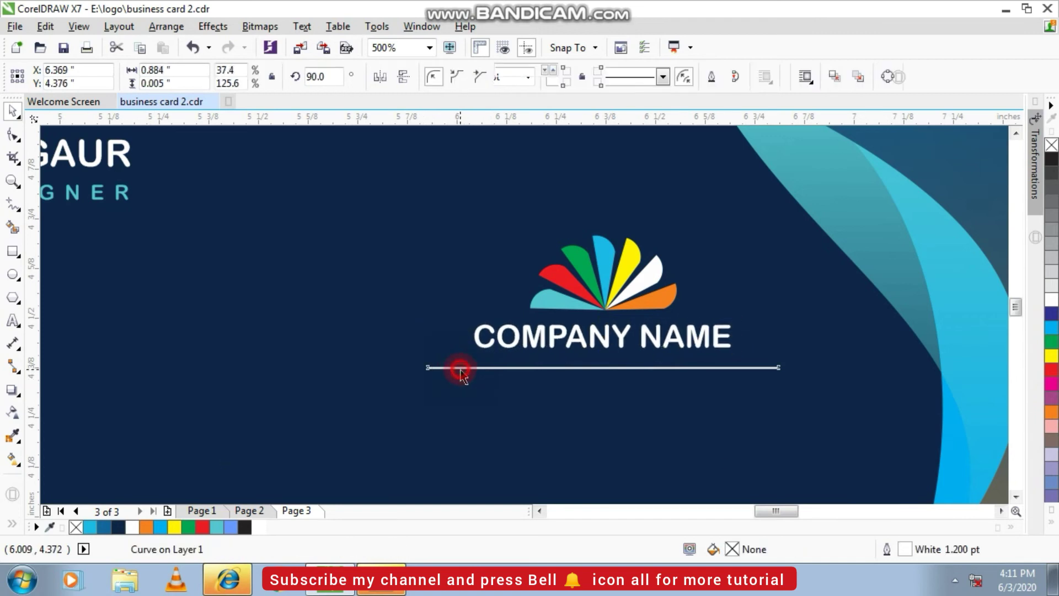
key("ctrl+r")
Move the underline up closer to the COMPANY NAME text, to a vertical position of about 4.391 inches
left_click(568, 370)
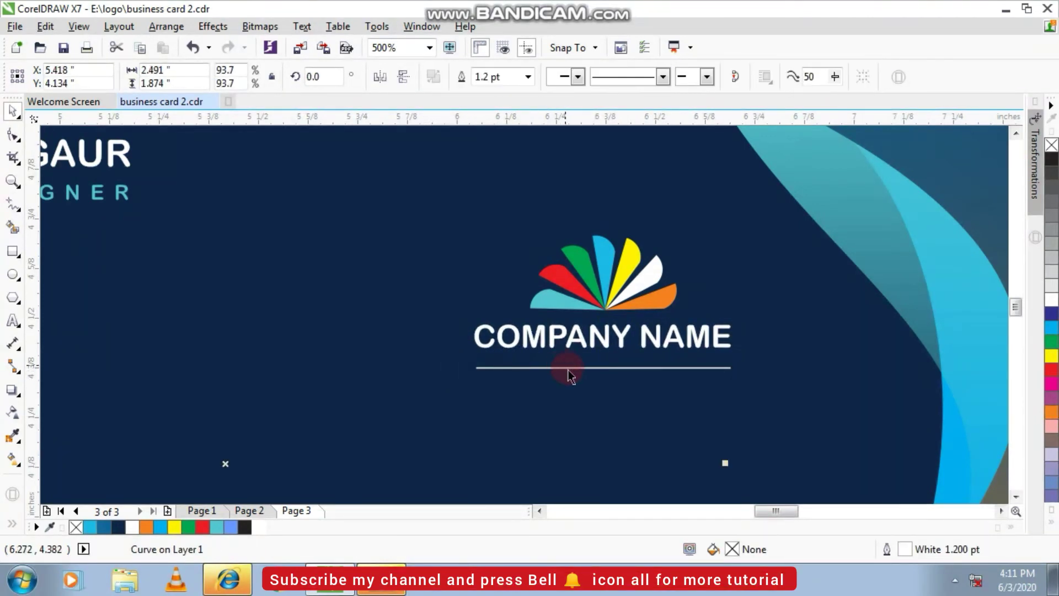
left_click(569, 370)
scroll(587, 371, "up", 3)
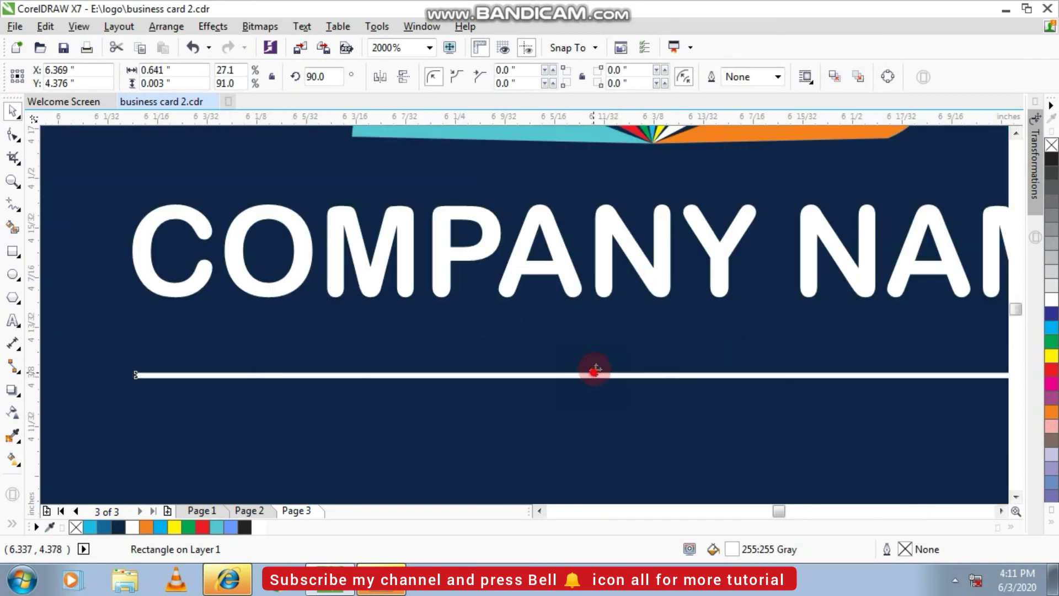
left_click_drag(594, 370, 596, 347)
scroll(607, 347, "down", 1)
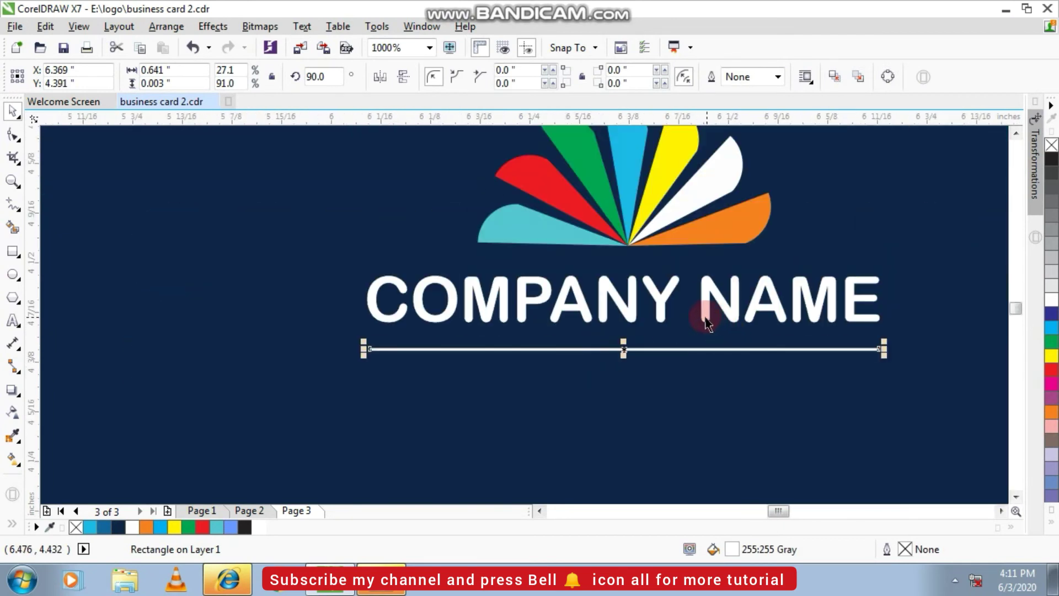
Colour the letters COM turquoise and PANY orange in the company name
double_click(671, 315)
left_click_drag(676, 315, 374, 313)
left_click(216, 527)
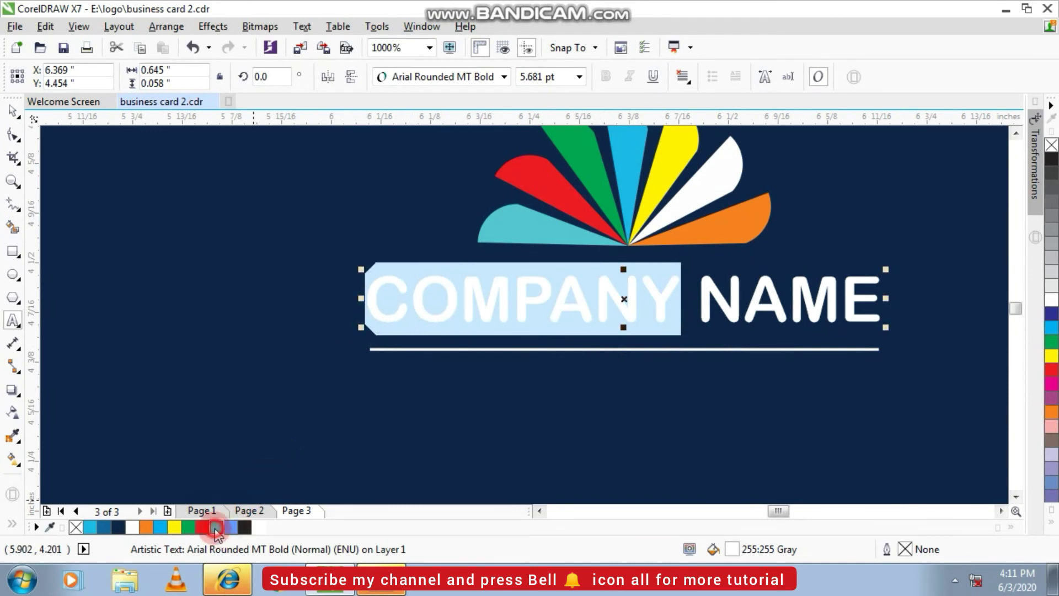
left_click(515, 302)
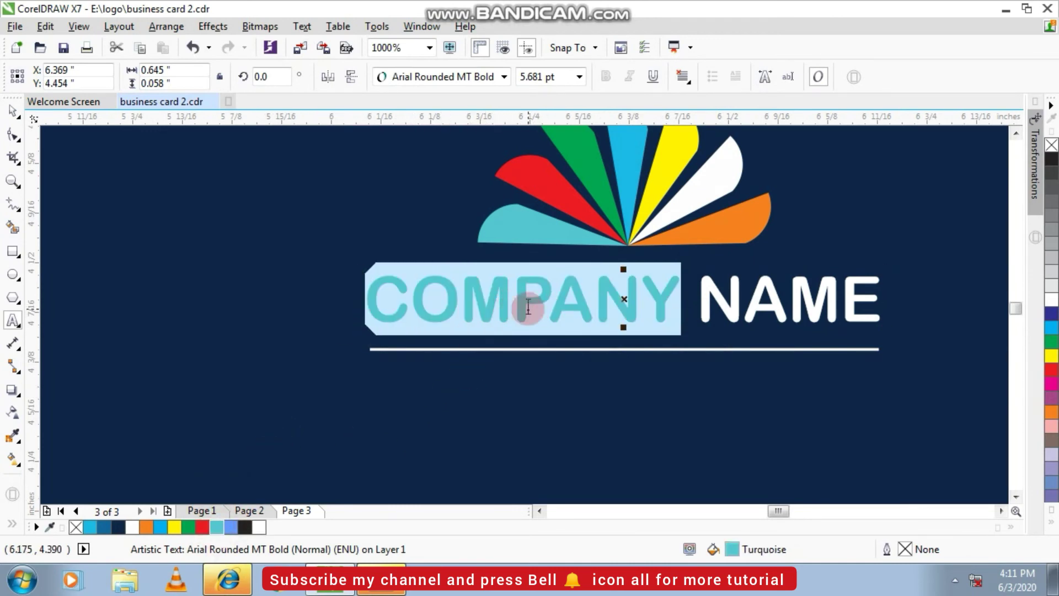
left_click_drag(515, 303, 685, 316)
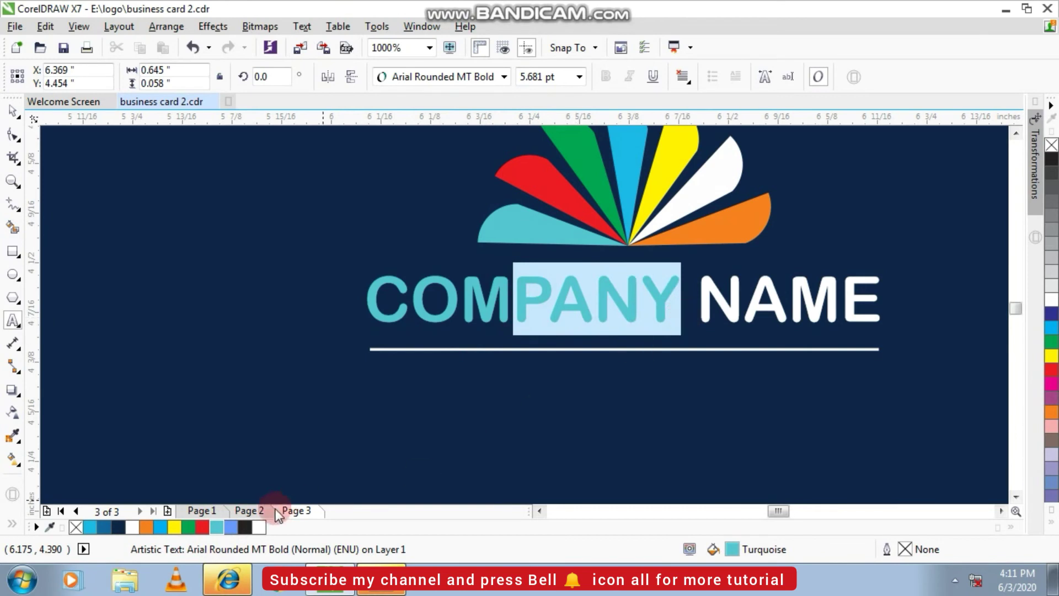
left_click(142, 528)
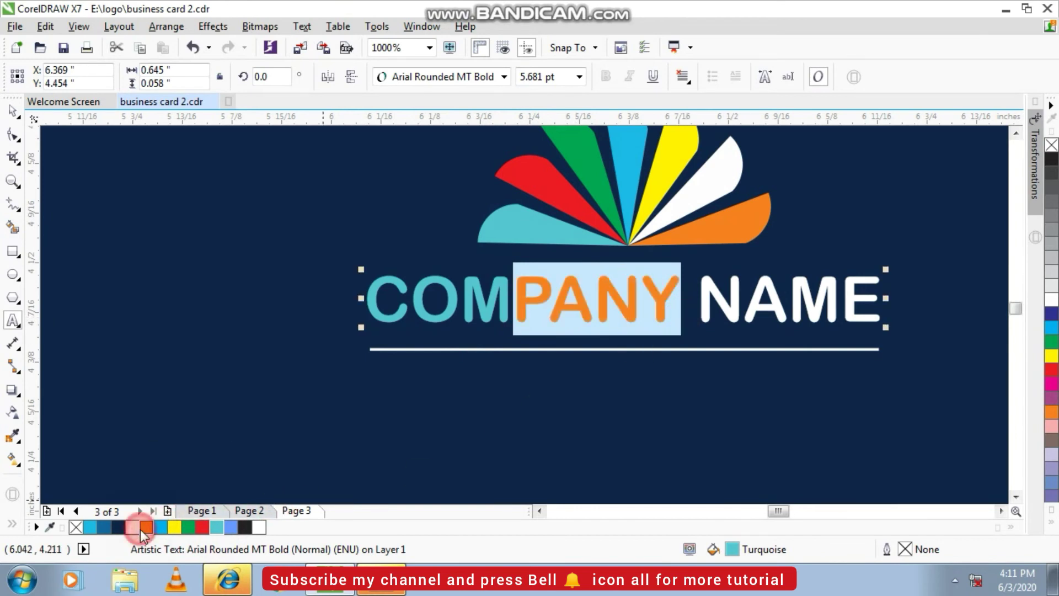
left_click(12, 110)
Move the contact details with their icons into the card's lower area below the name and recolour the four text lines white
scroll(364, 307, "down", 2)
scroll(442, 312, "down", 1)
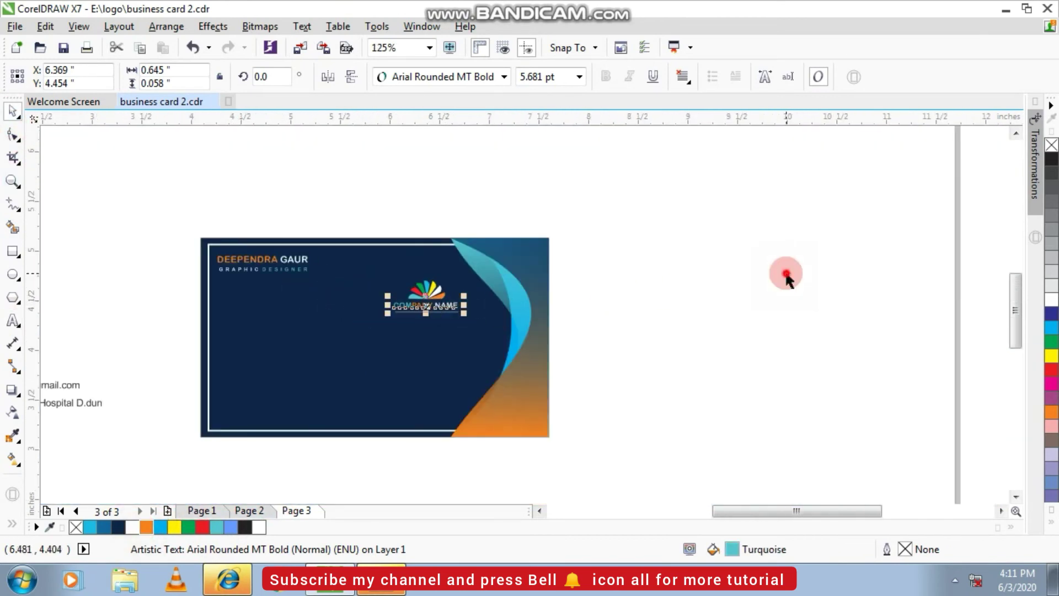
left_click(786, 271)
key("F4")
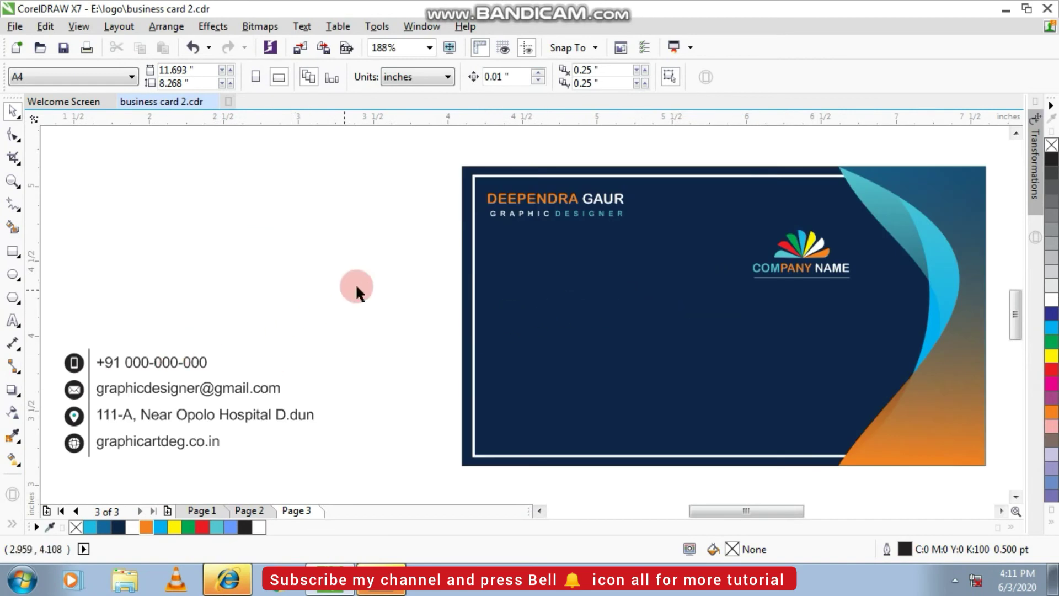
left_click_drag(355, 283, 33, 480)
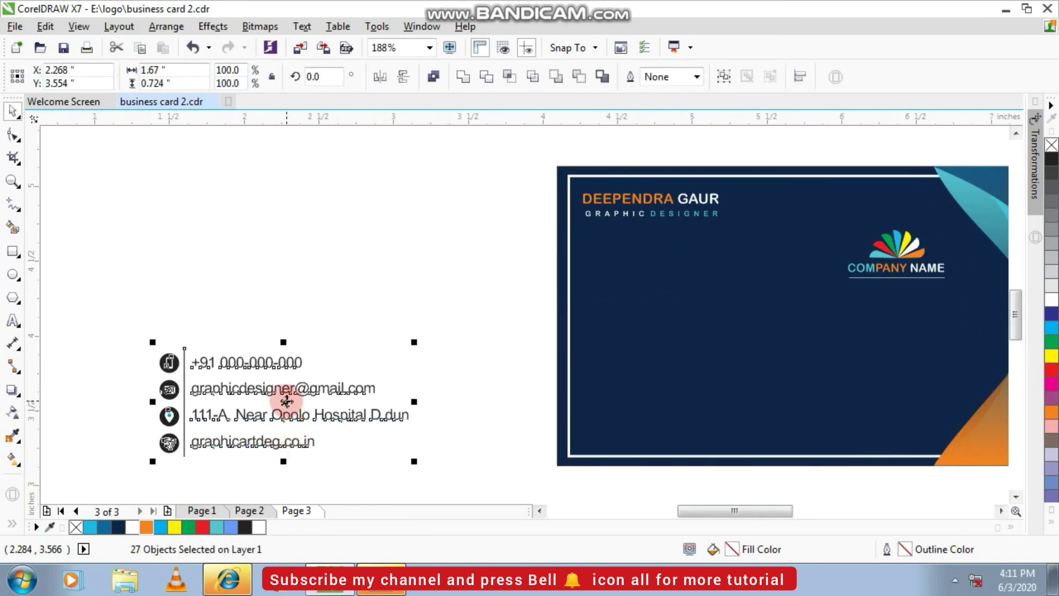
left_click_drag(286, 401, 707, 390)
left_click(413, 353)
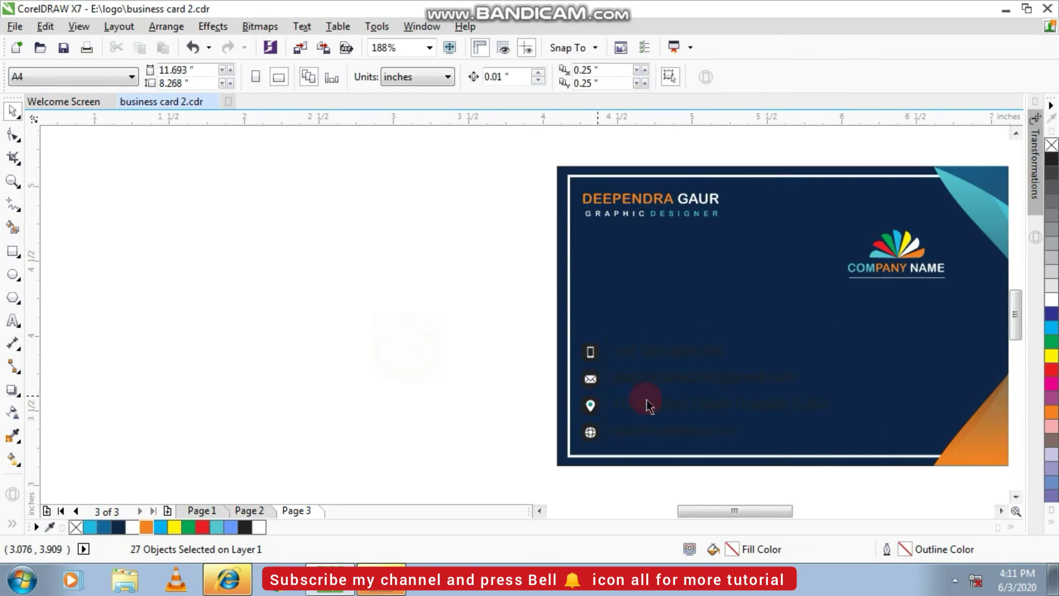
left_click_drag(610, 479, 852, 292)
left_click(161, 420)
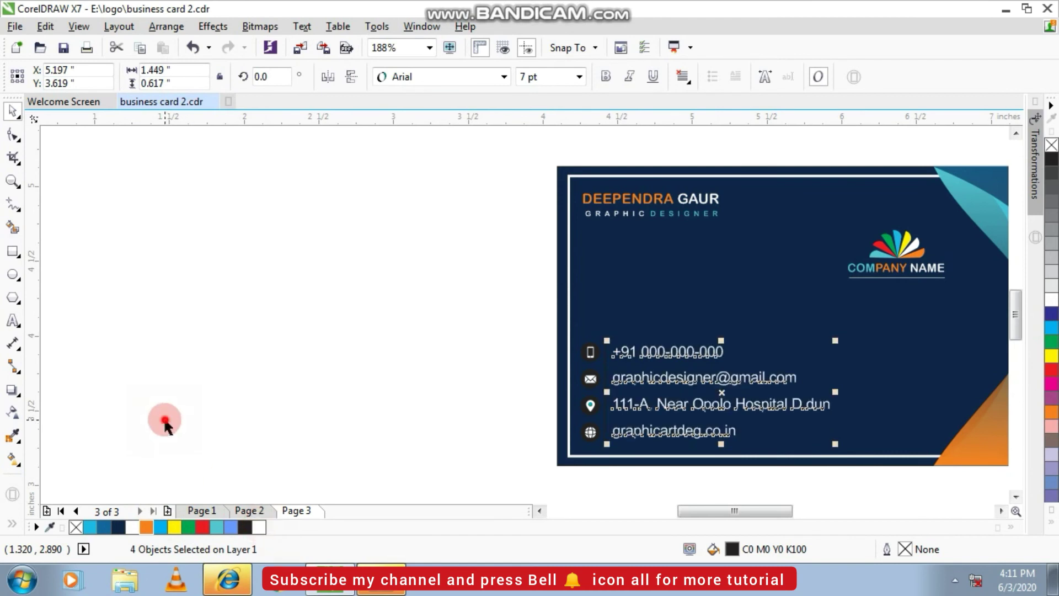
Fill the circle behind the phone icon with turquoise
scroll(608, 365, "up", 3)
scroll(607, 365, "up", 3)
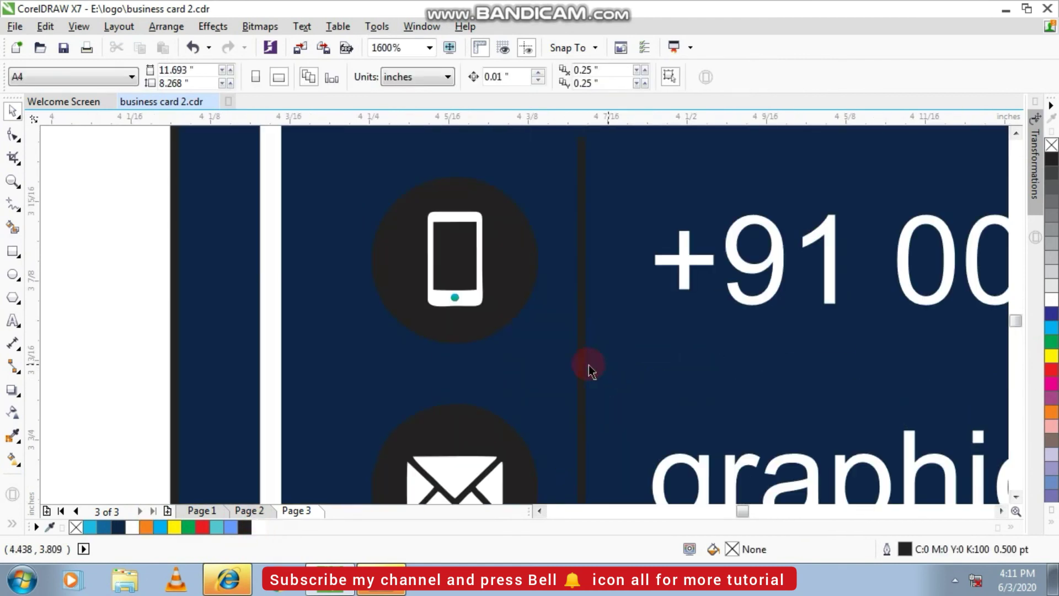
left_click(515, 310)
left_click(217, 528)
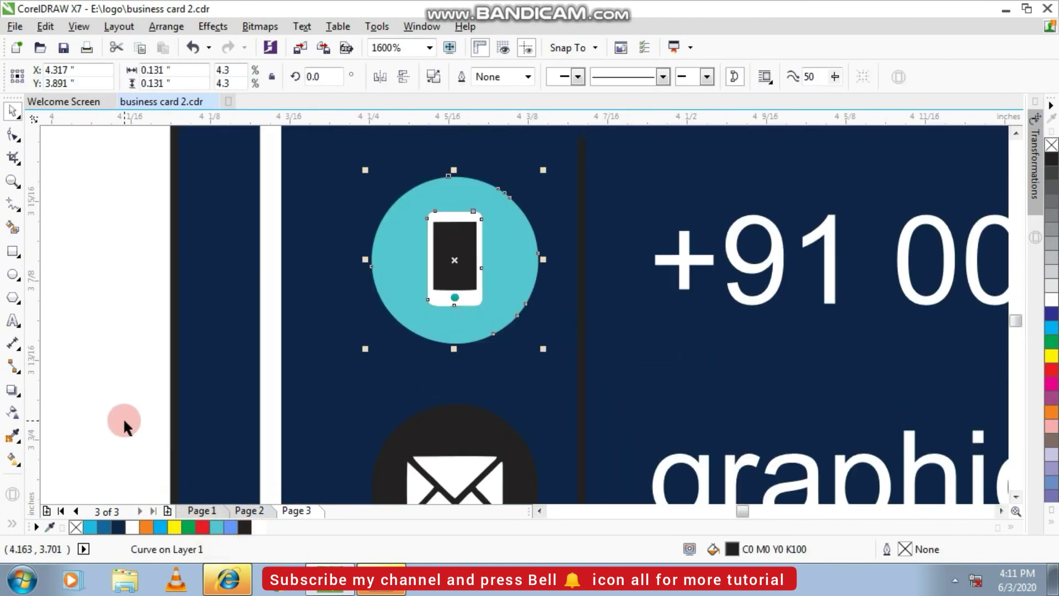
Apply a top-to-bottom linear gradient from turquoise to green to the circle behind the phone icon
left_click(14, 462)
left_click_drag(457, 179, 470, 341)
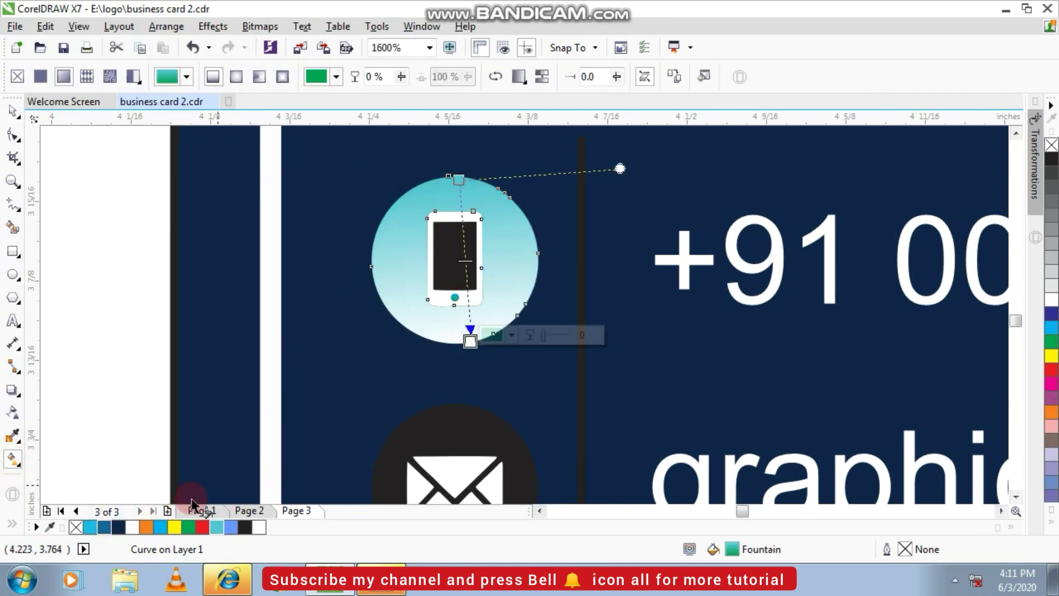
left_click(189, 529)
left_click(471, 343)
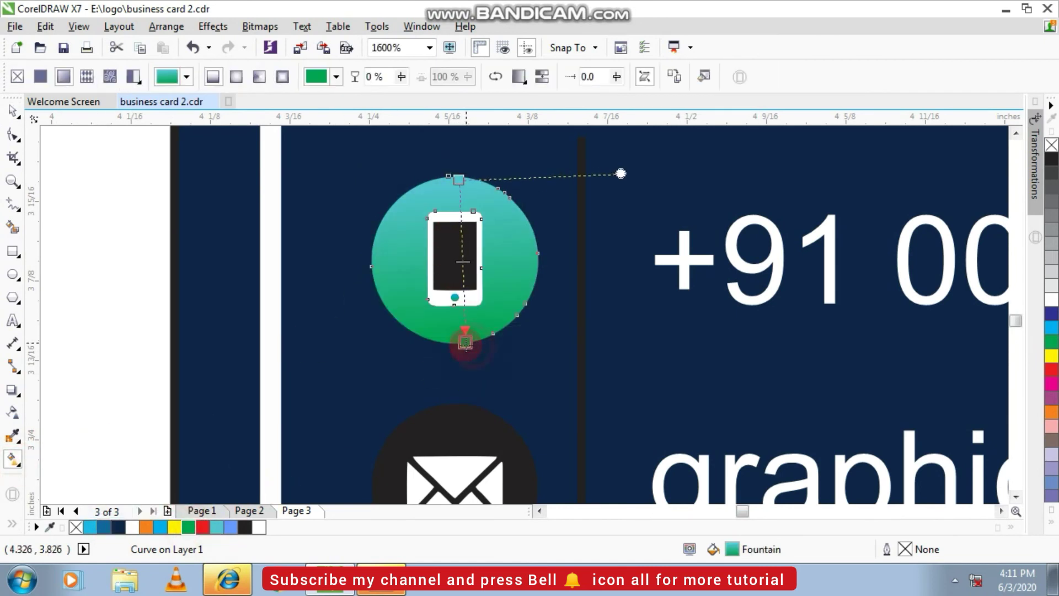
left_click(12, 110)
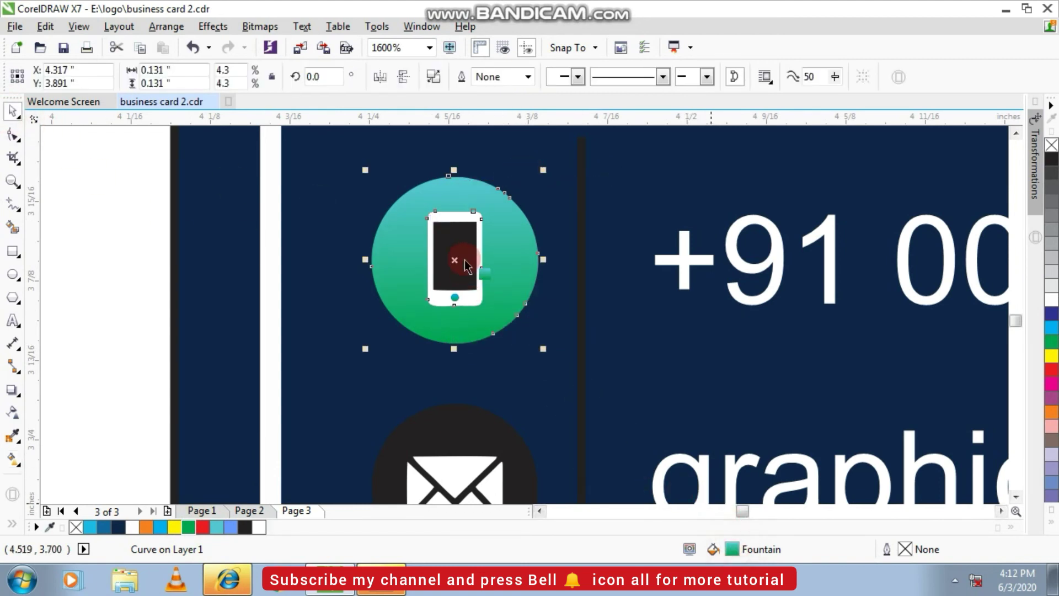
Repeat the turquoise-to-green gradient on the circles behind the envelope, location pin and globe icons
scroll(406, 334, "down", 1)
left_click(443, 448)
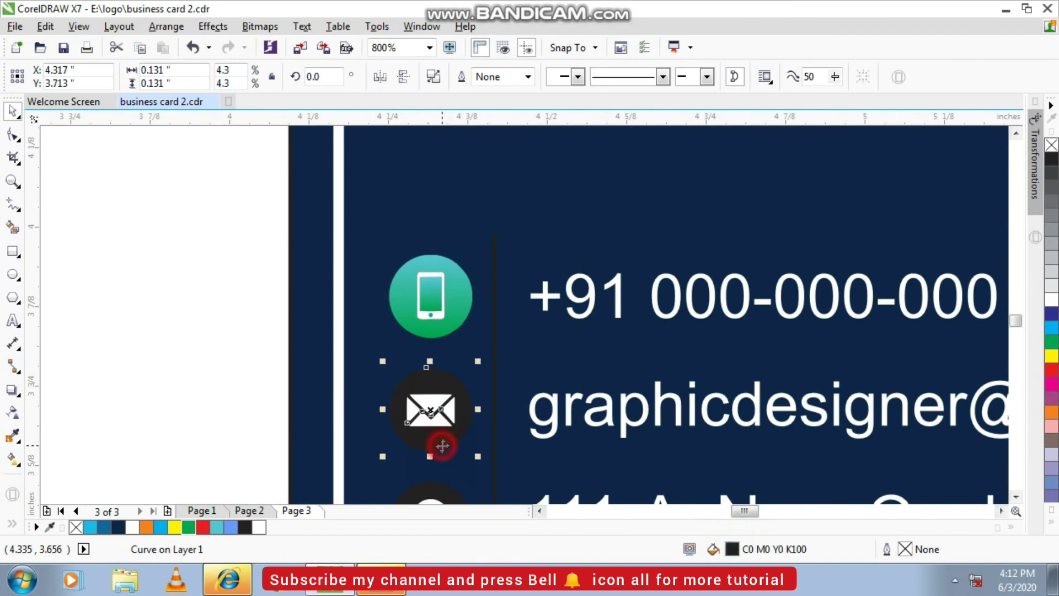
key("ctrl+r")
key("shift+F4")
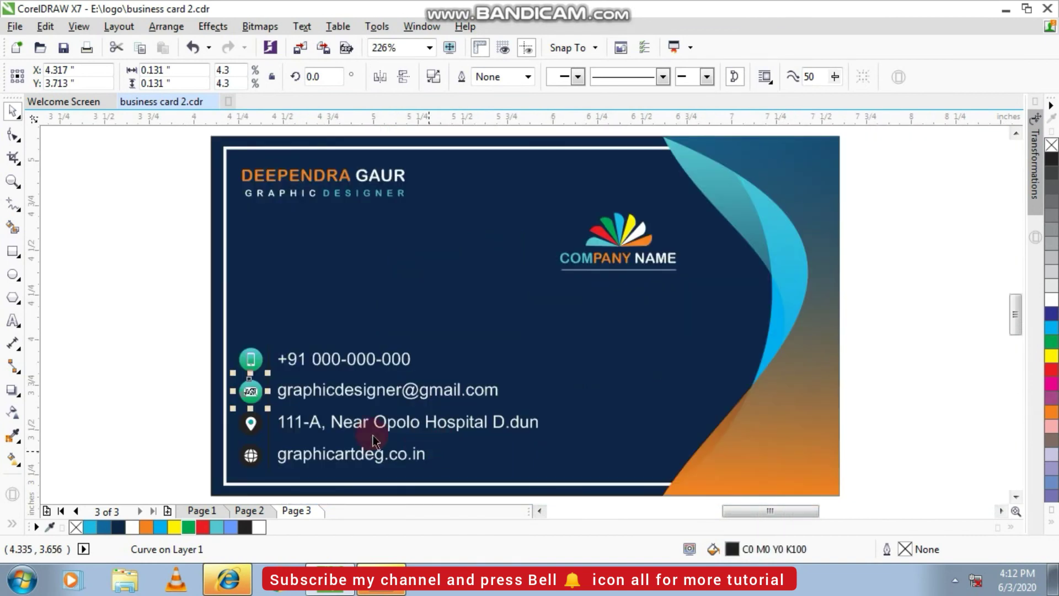
scroll(250, 439, "up", 4)
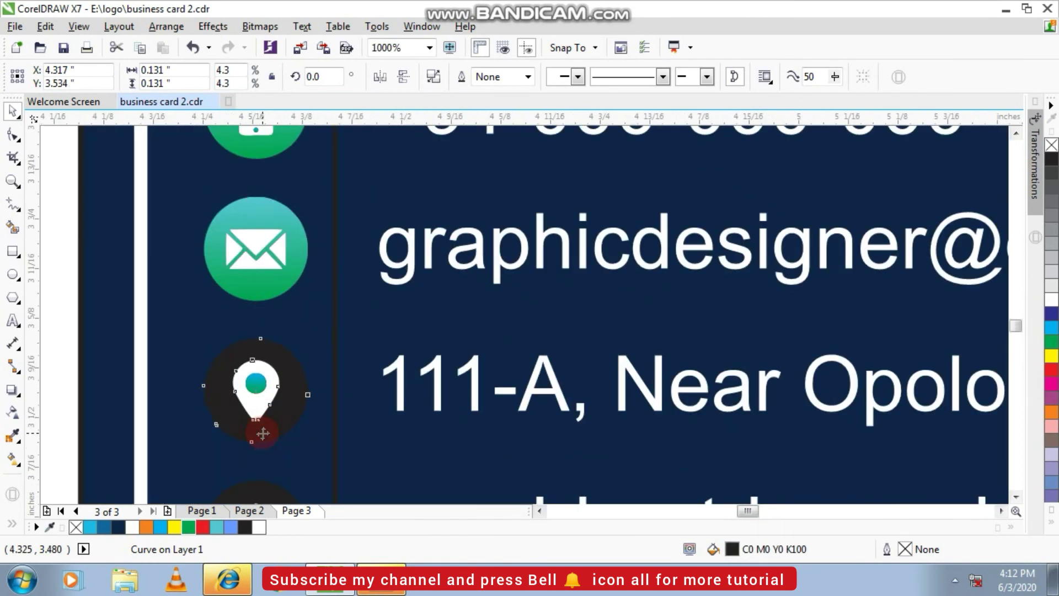
key("ctrl+r")
scroll(262, 433, "down", 2)
left_click(283, 483)
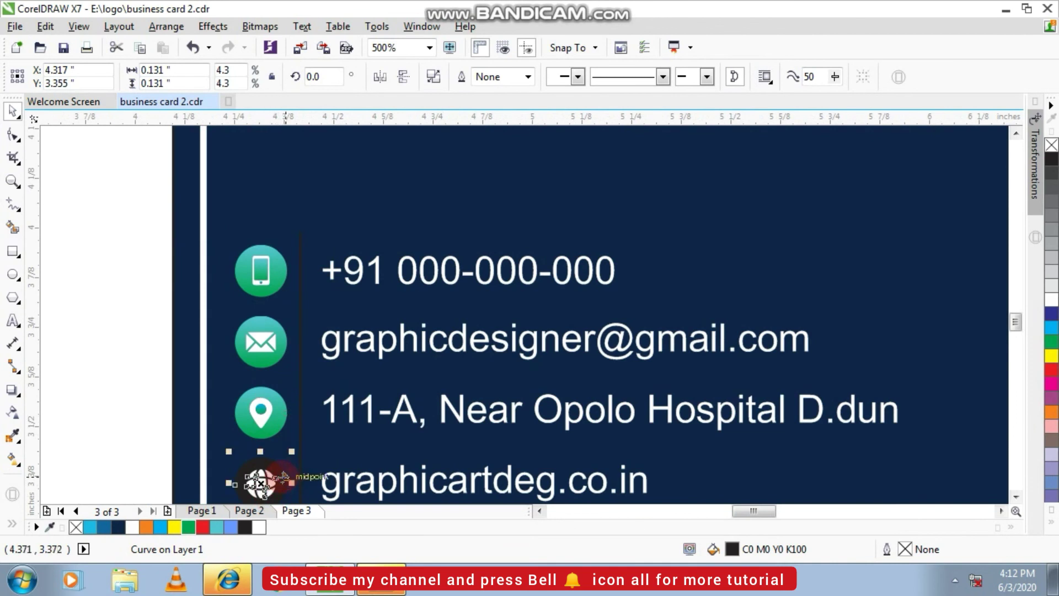
key("ctrl+r")
scroll(300, 475, "down", 2)
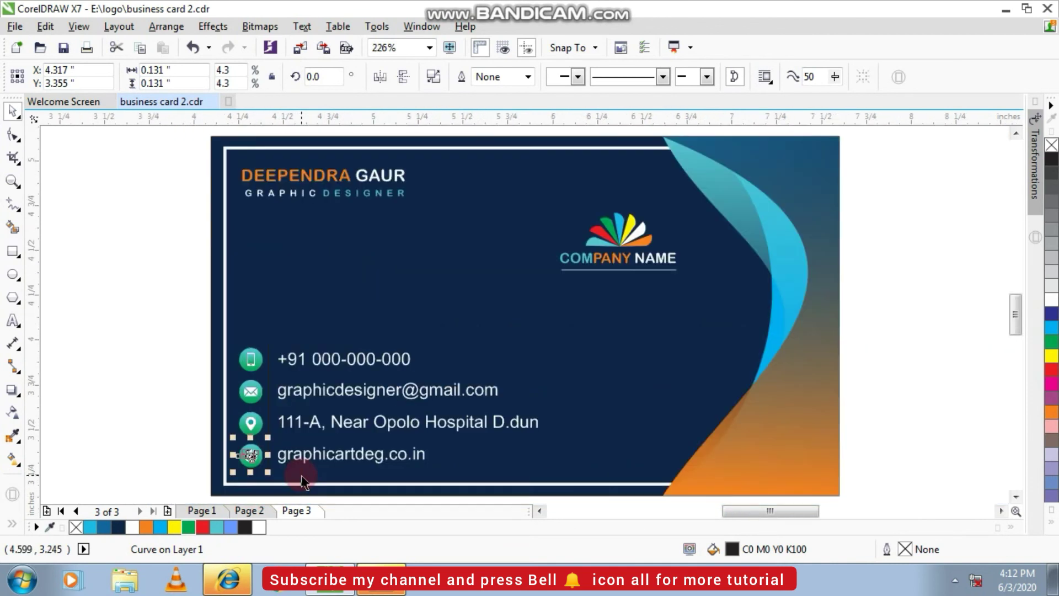
left_click(121, 372)
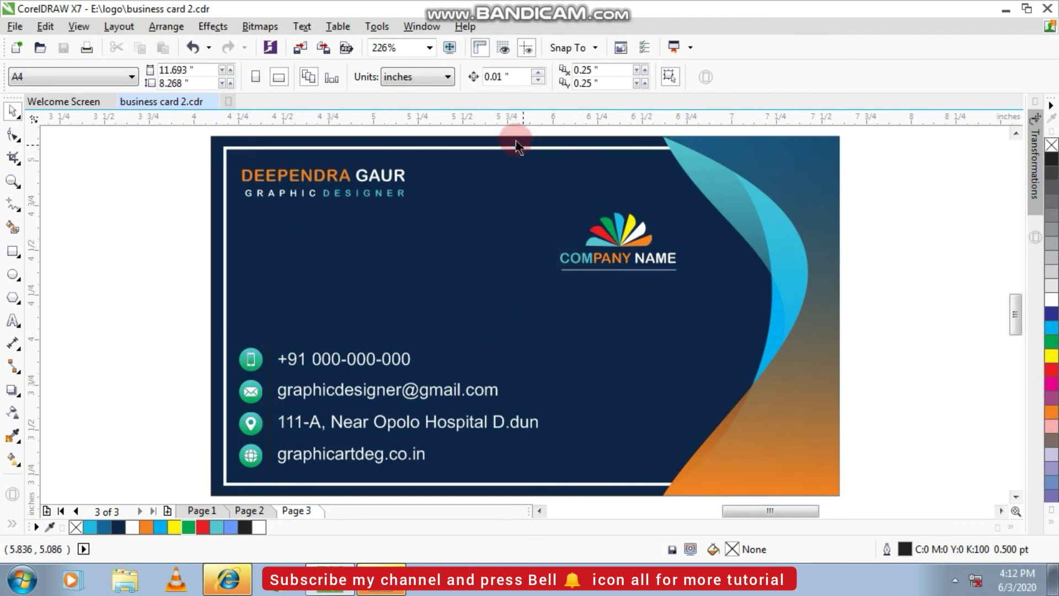
Enlarge the company logo, COMPANY NAME text and underline together to about 0.76 inches wide
left_click_drag(719, 312, 720, 312)
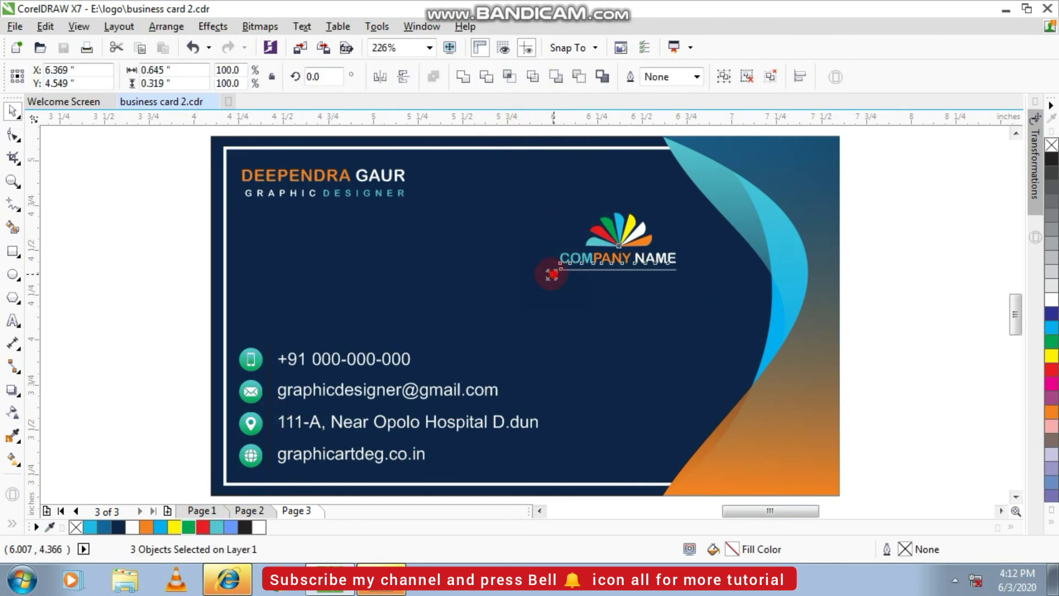
left_click_drag(552, 274, 532, 284)
left_click(936, 212)
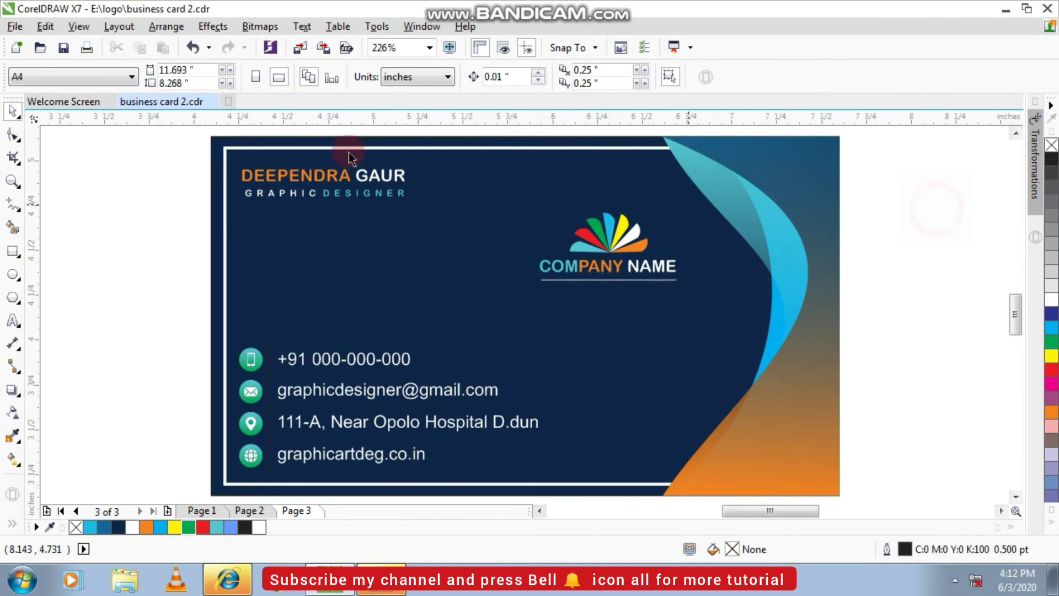
Enlarge the person's name and GRAPHIC DESIGNER line together to about 0.98 inches wide
left_click_drag(479, 242, 480, 242)
left_click_drag(415, 204, 429, 215)
left_click(120, 223)
left_click(324, 283)
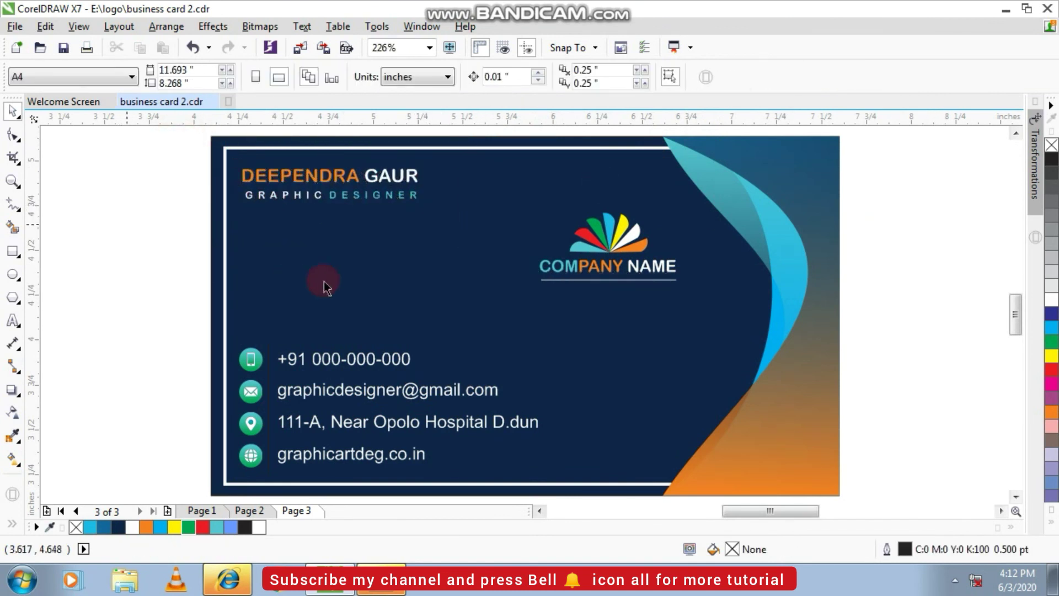
Duplicate the whole business card directly below the original, leaving a small gap between the two
scroll(358, 283, "down", 2)
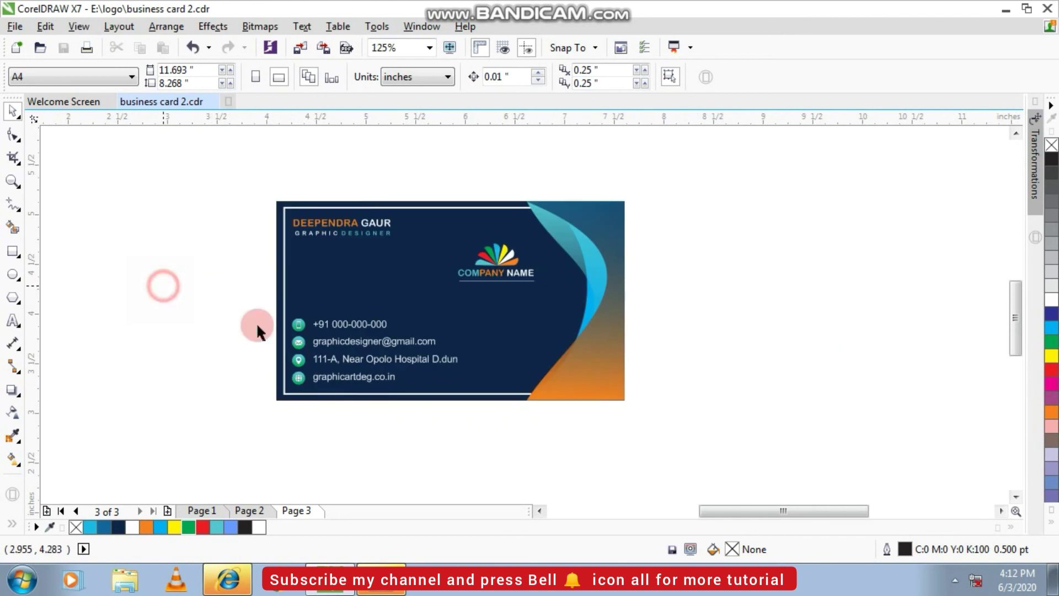
scroll(693, 302, "down", 1)
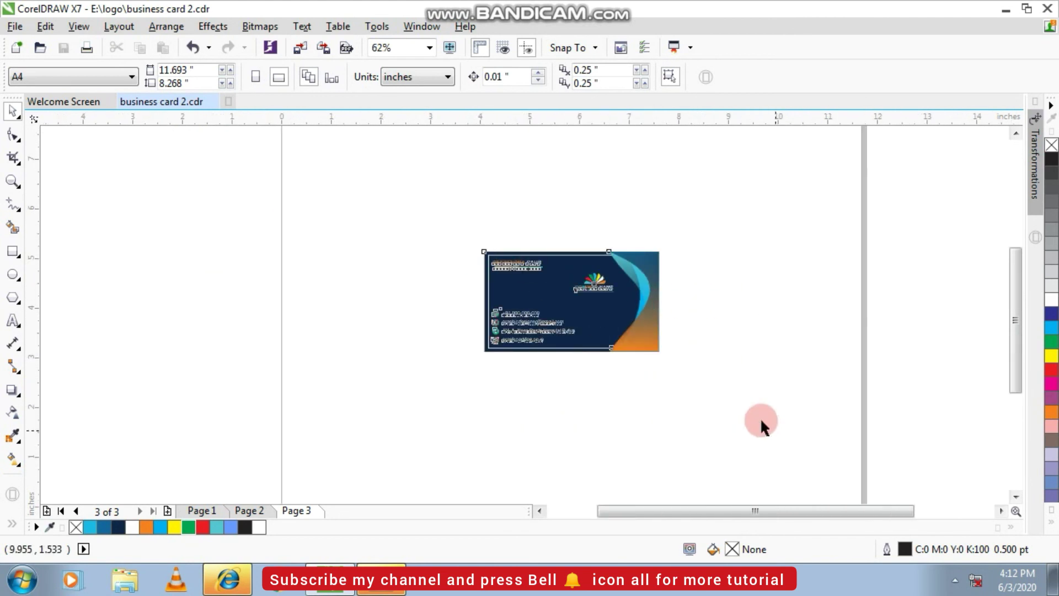
key("ctrl+a")
left_click_drag(578, 306, 579, 416)
scroll(579, 416, "up", 1)
left_click(329, 304)
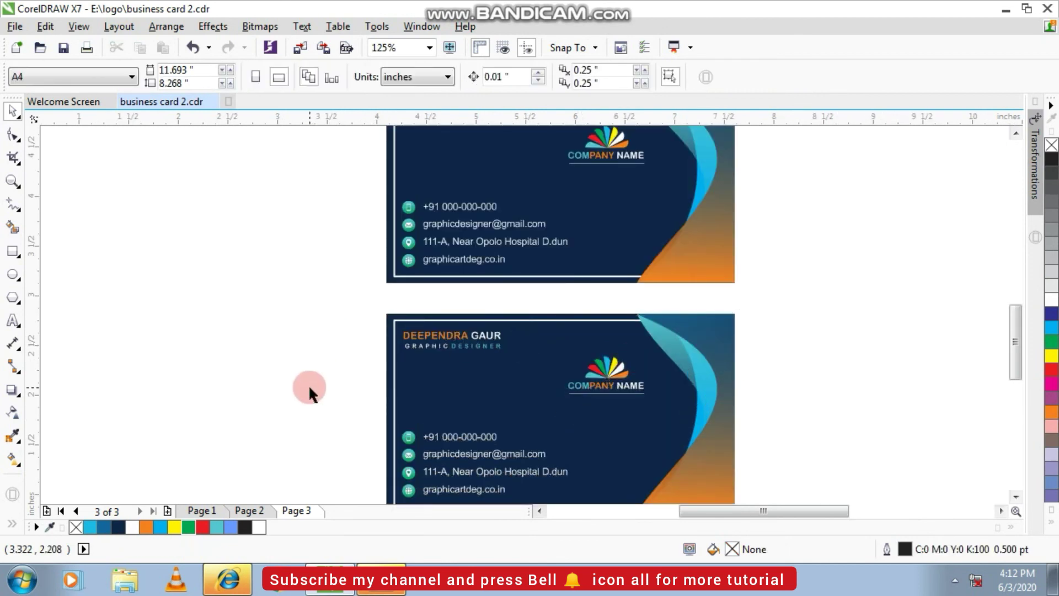
Delete the contact details from the lower card and move its name, job title and logo onto the empty area beside it
left_click_drag(309, 388, 607, 452)
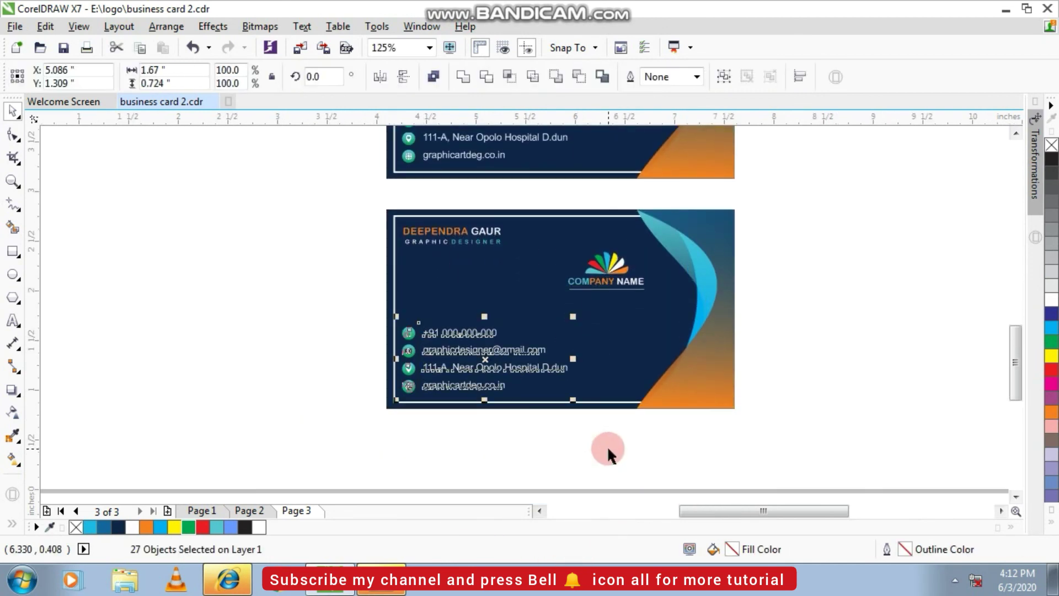
key("Delete")
left_click_drag(344, 194, 660, 314)
left_click_drag(522, 260, 127, 327)
Group the lower card's background, frame and curved shapes and mirror the group horizontally
left_click_drag(287, 189, 841, 447)
left_click(434, 77)
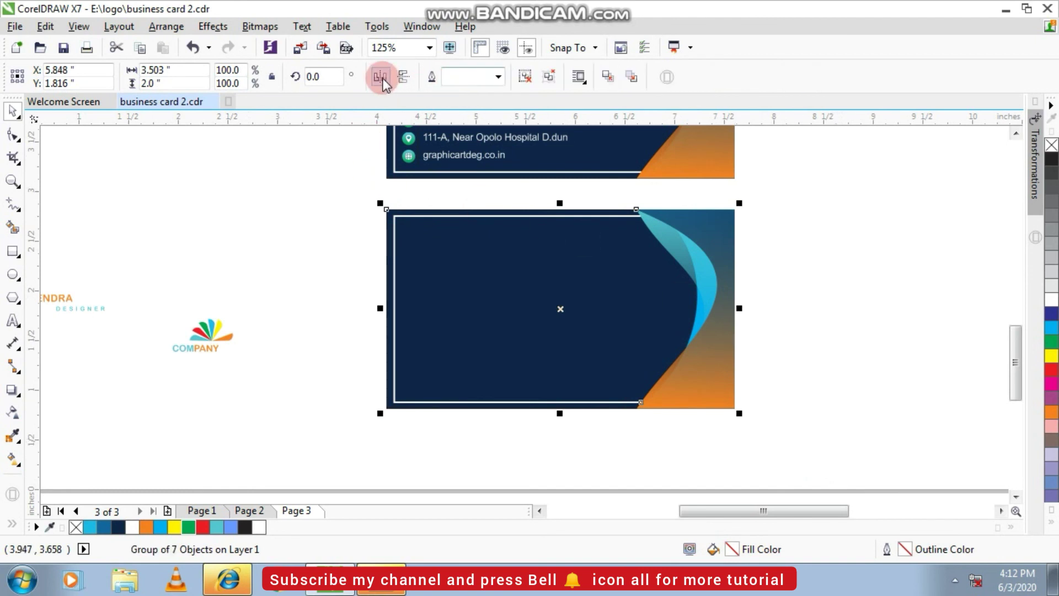
left_click(380, 77)
left_click(247, 268)
Move the name, job title and company logo back onto the mirrored lower card
scroll(193, 302, "down", 1)
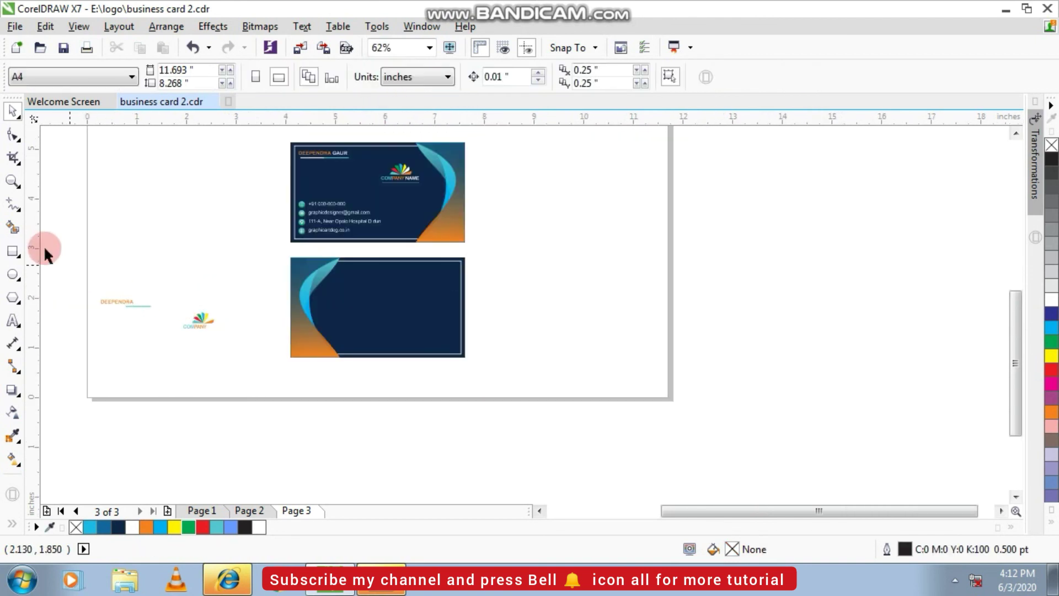
left_click_drag(44, 246, 263, 369)
left_click_drag(162, 313, 372, 295)
scroll(610, 291, "up", 1)
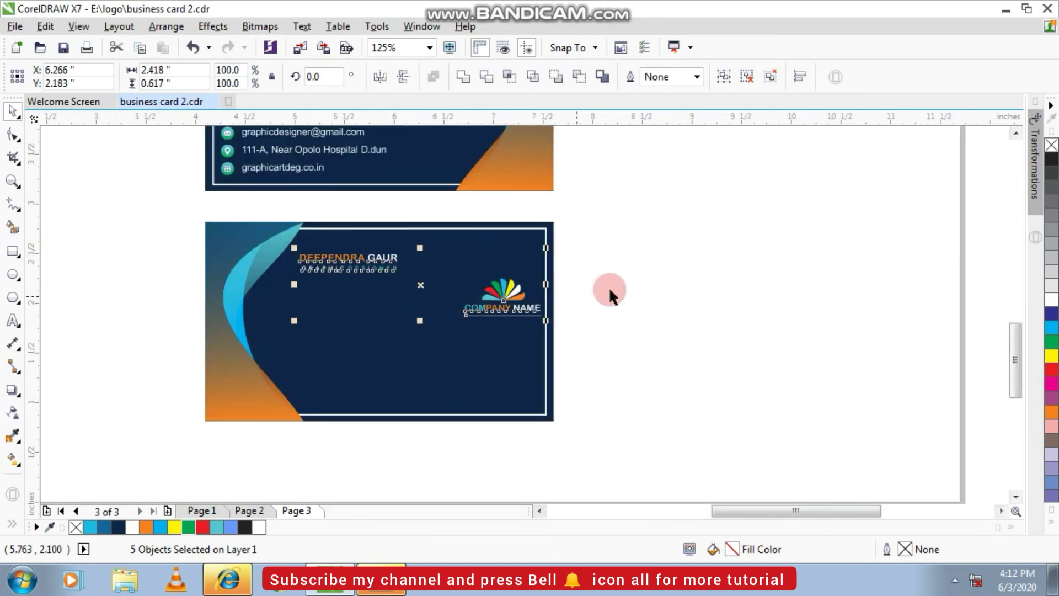
Group the logo, COMPANY NAME text and underline and centre the group horizontally and vertically on the lower card
left_click_drag(673, 266, 439, 349)
scroll(502, 284, "up", 1)
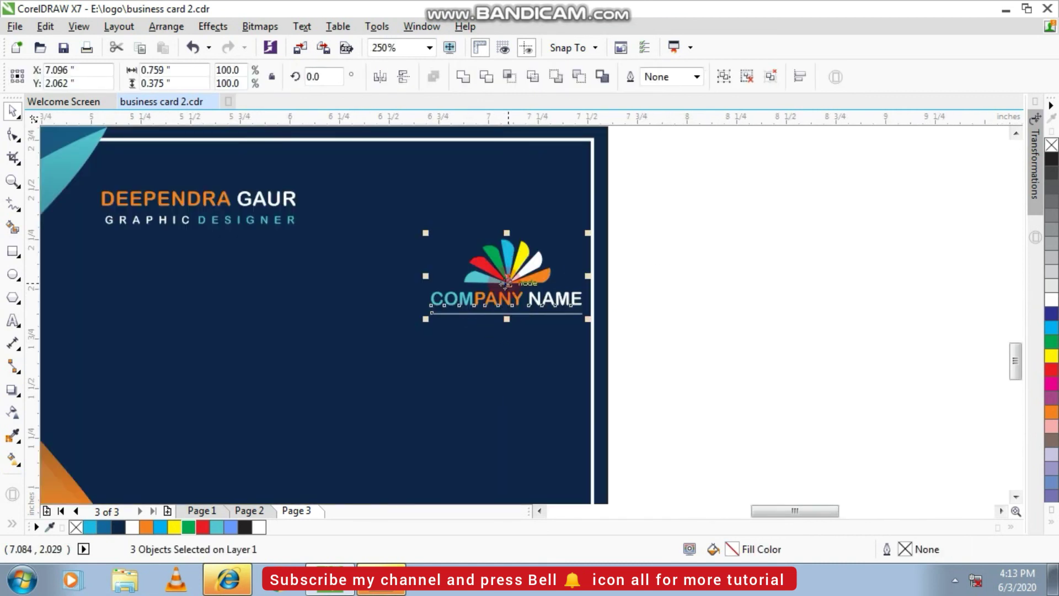
key("ctrl+g")
left_click(473, 376, "shift")
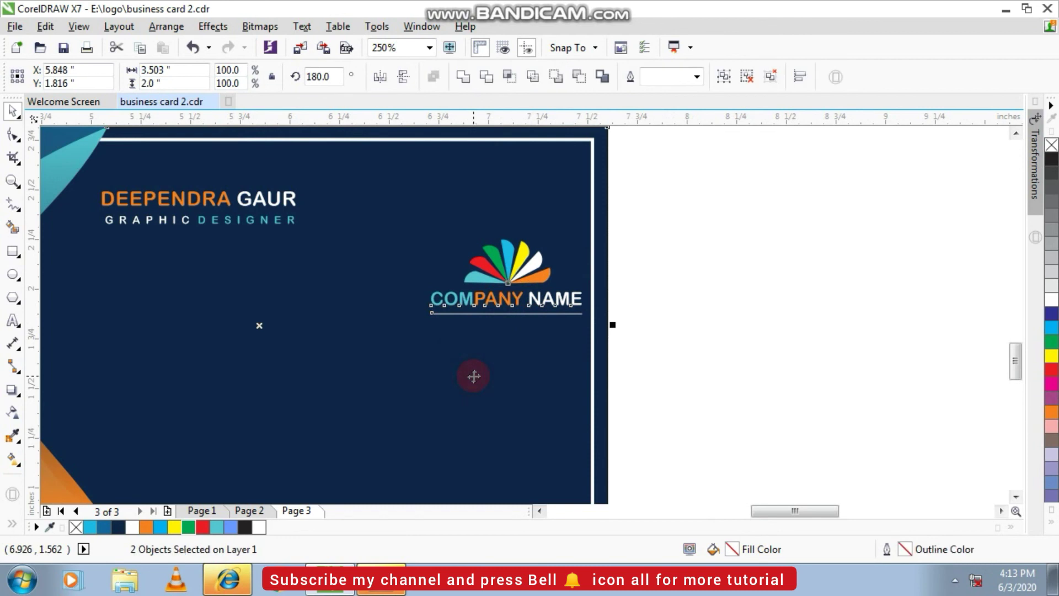
key("c")
key("e")
Enlarge the lower card's company logo group and re-centre it horizontally on the card
left_click_drag(762, 267, 115, 442)
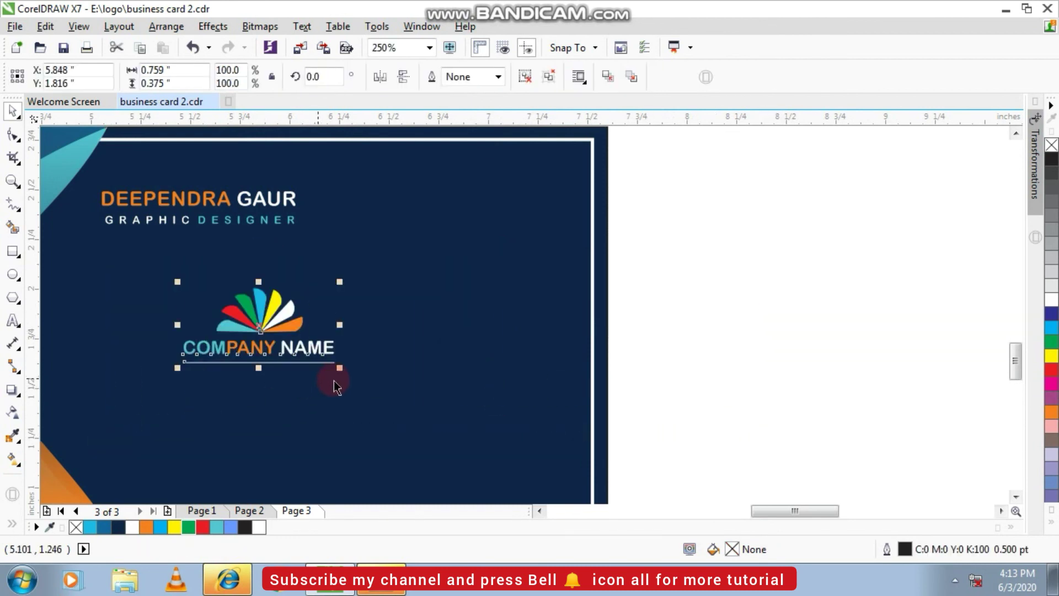
key("ctrl+g")
left_click_drag(342, 377, 387, 402)
left_click(465, 404, "shift")
key("ctrl+z")
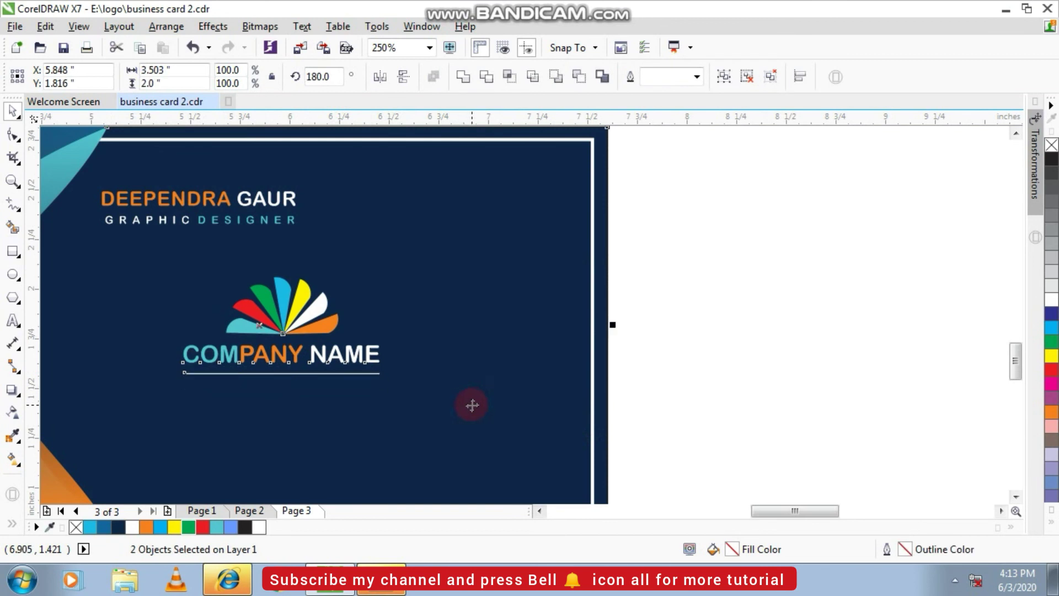
key("c")
left_click(660, 341)
Move the lower card's name and job title into its upper-right corner inside the white frame, centred at about X 6.937, Y 2.517 inches
left_click_drag(733, 187, 60, 310)
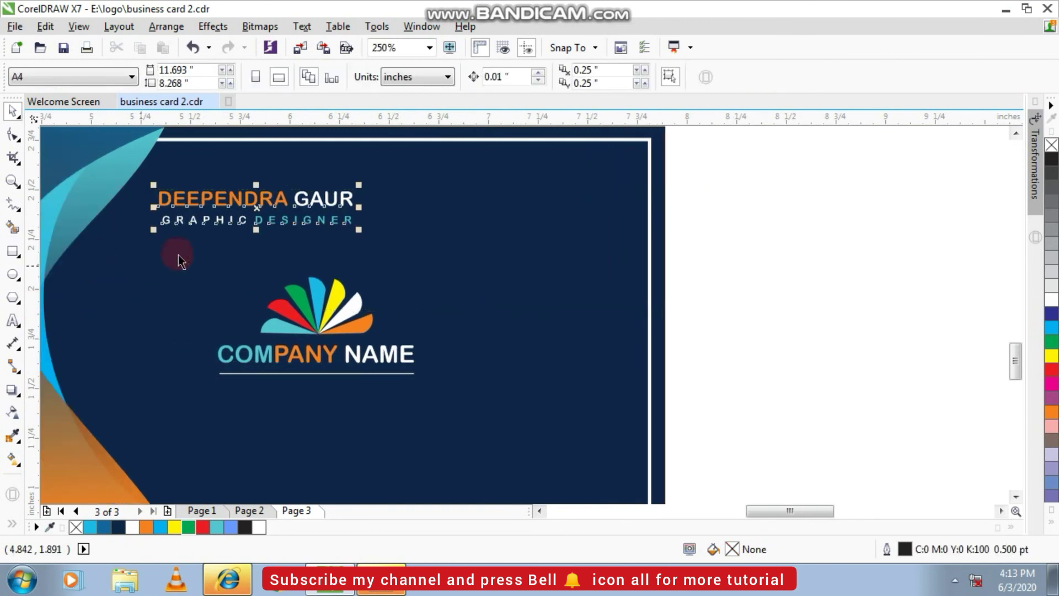
left_click_drag(270, 210, 538, 190)
left_click(706, 204)
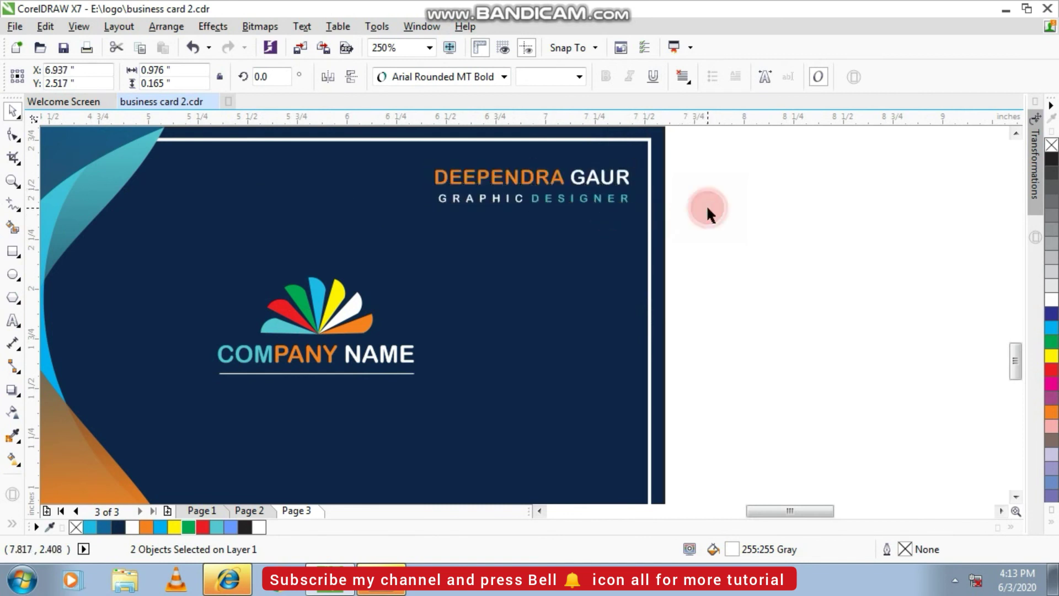
key("F4")
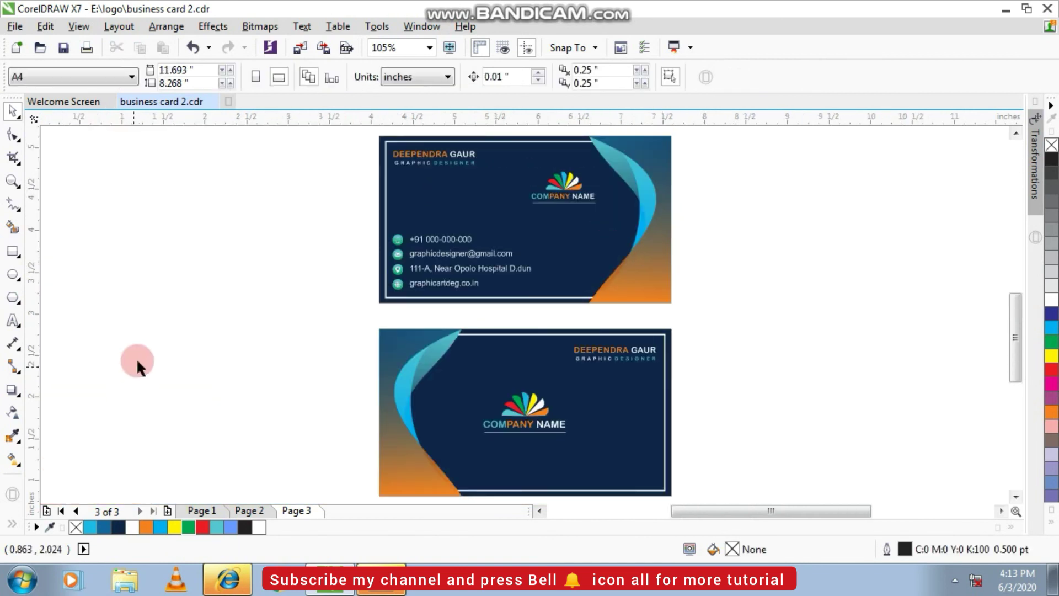